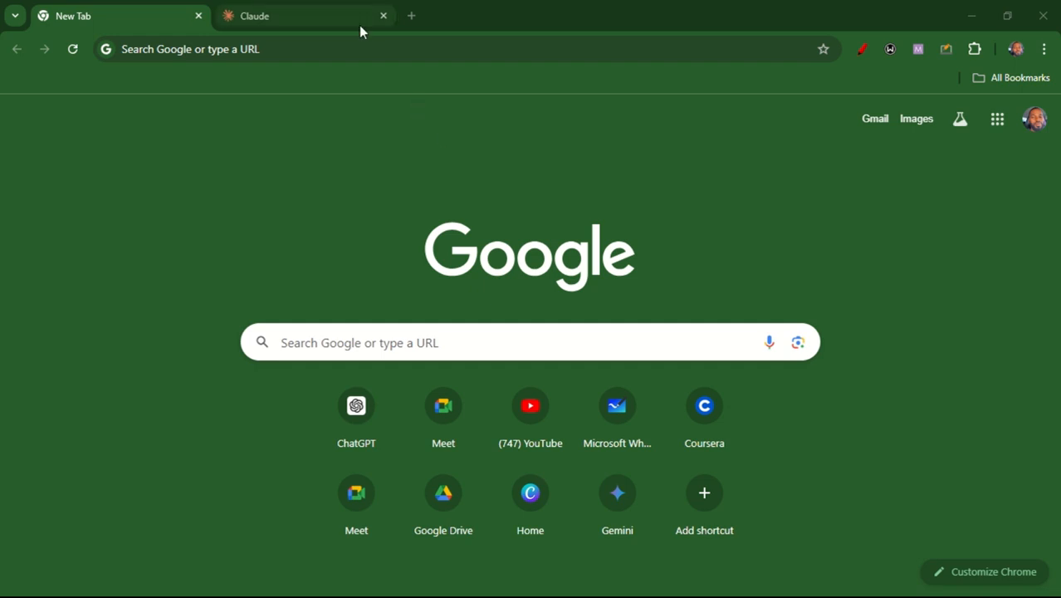
Search Google for infinity free and open the InfinityFree website
click(359, 47)
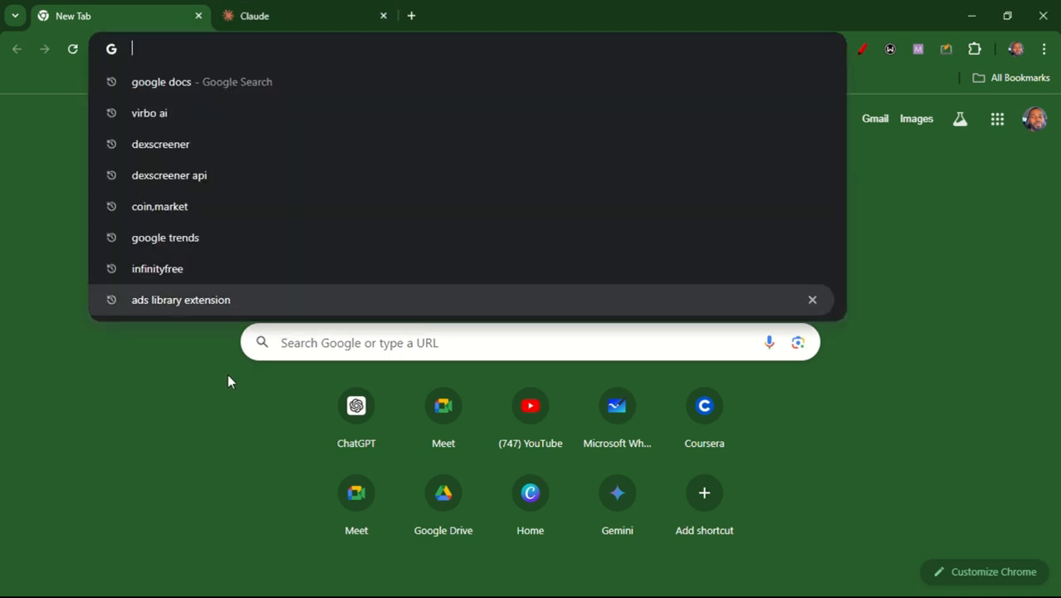
click(159, 408)
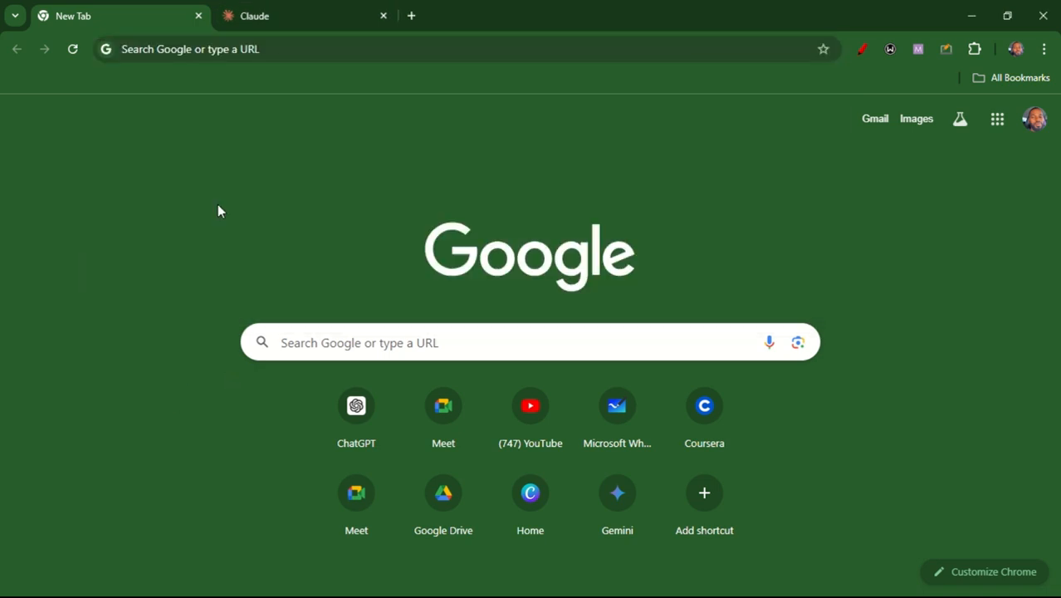
click(229, 48)
text(infinity free)
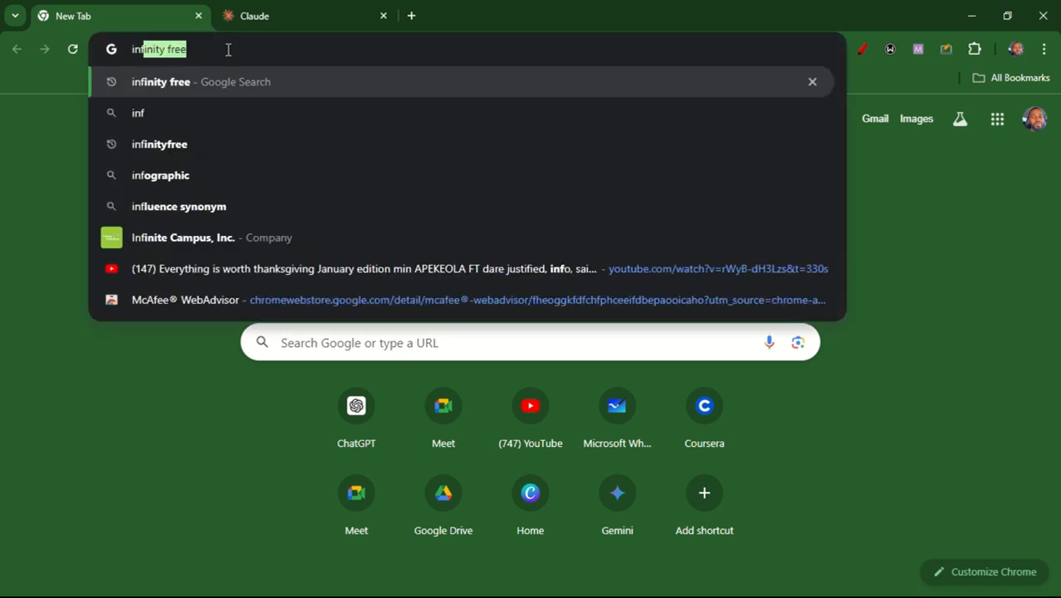
click(242, 81)
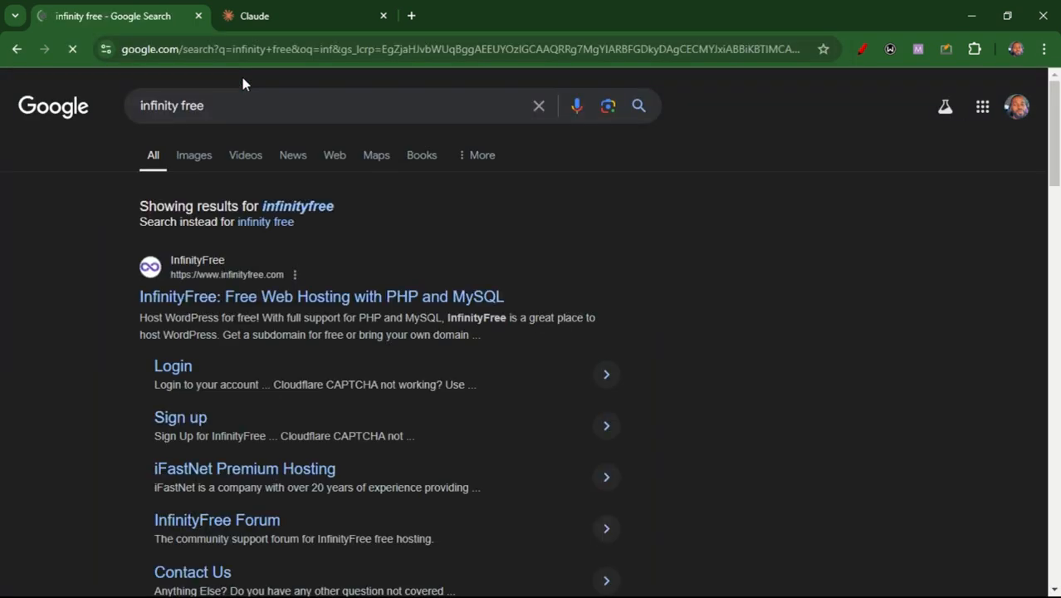
click(264, 298)
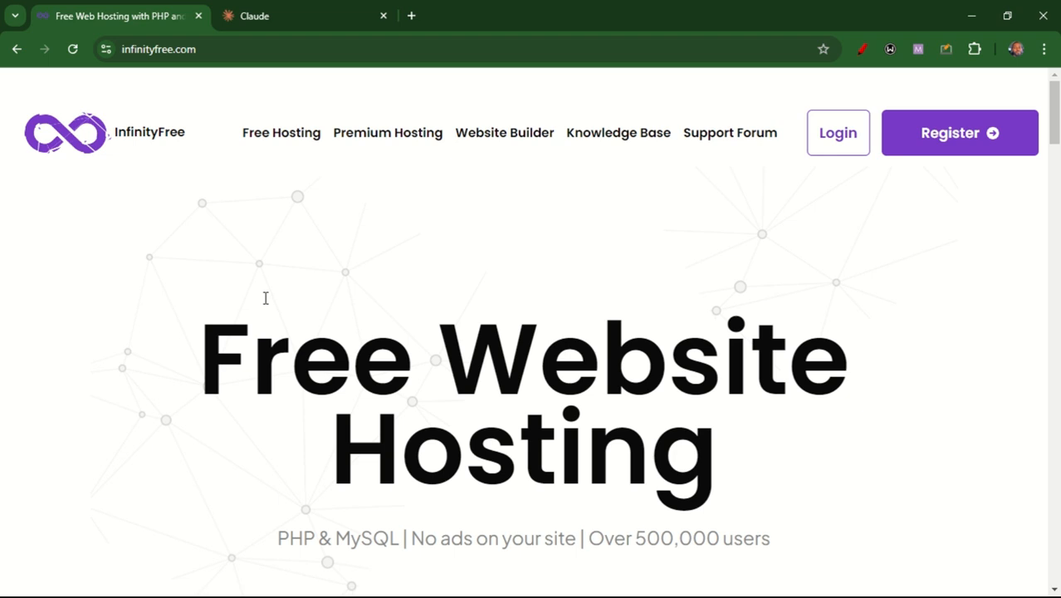
Sign up for an InfinityFree account with an email and a suggested password, accepting the terms and passing the human check
click(944, 140)
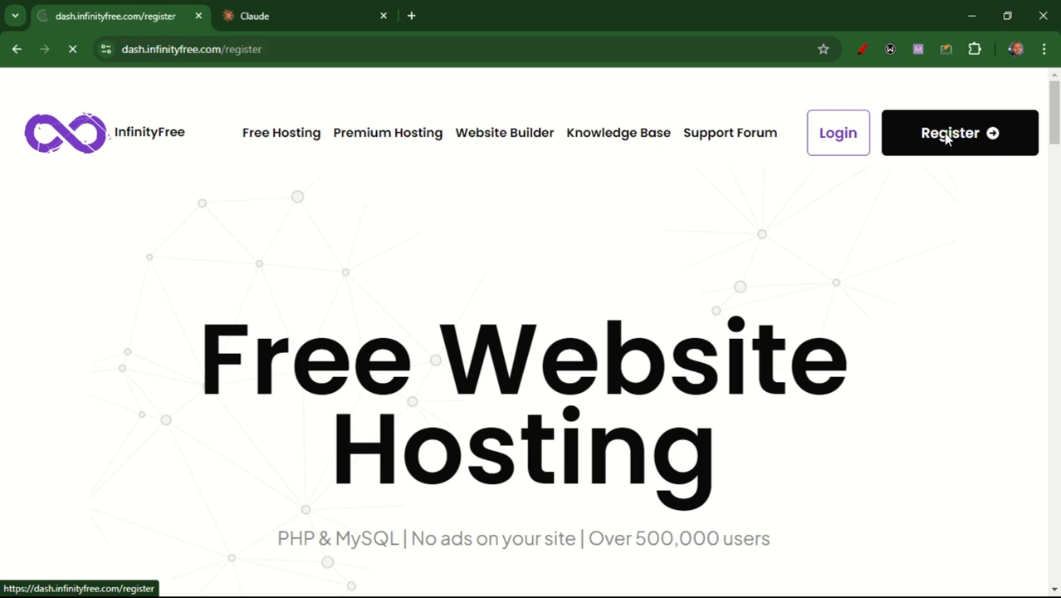
click(513, 258)
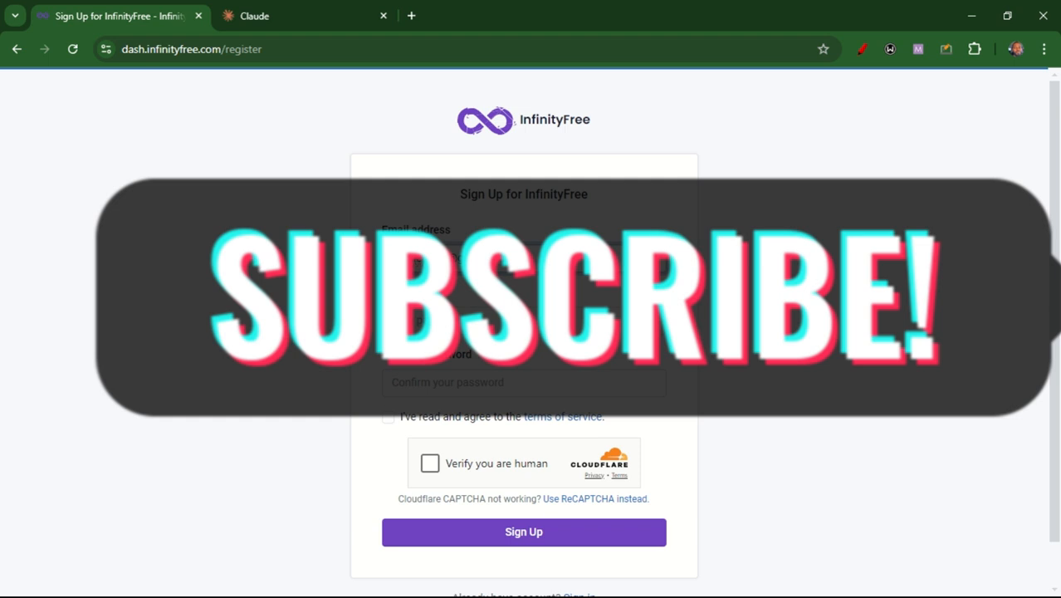
click(523, 322)
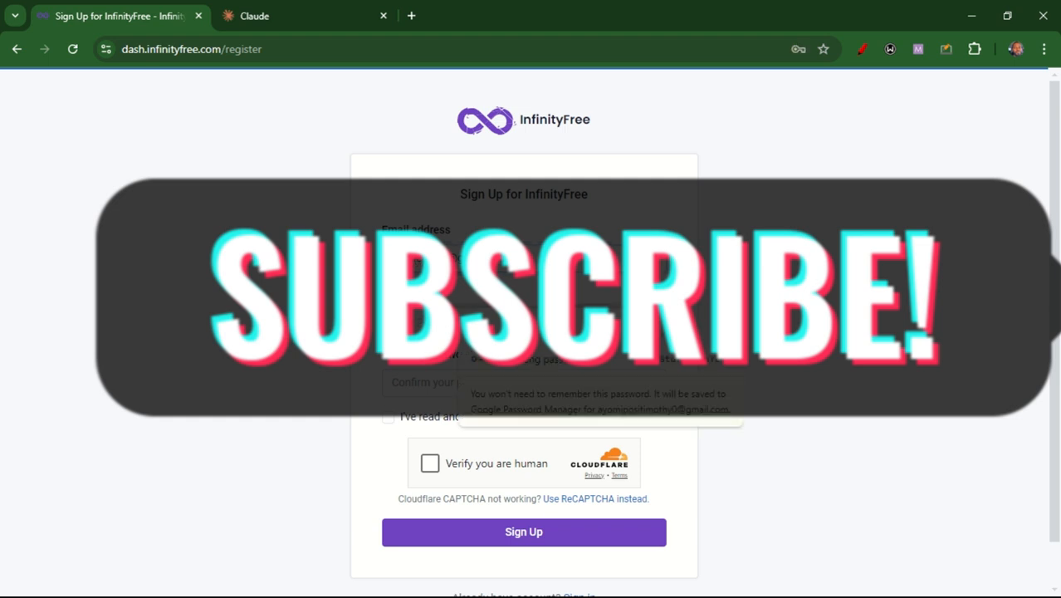
click(572, 365)
click(387, 417)
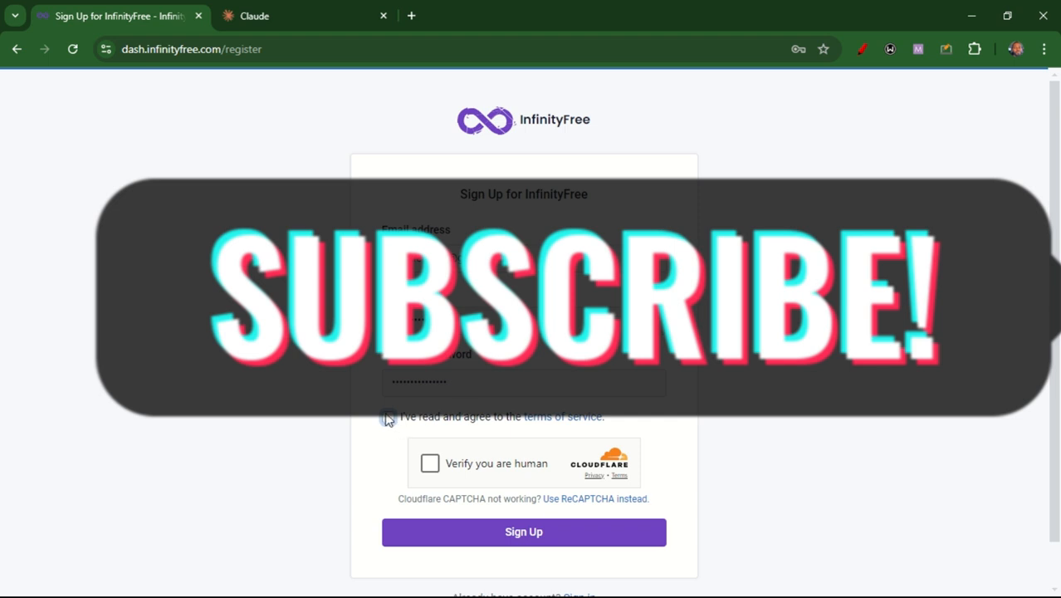
click(429, 463)
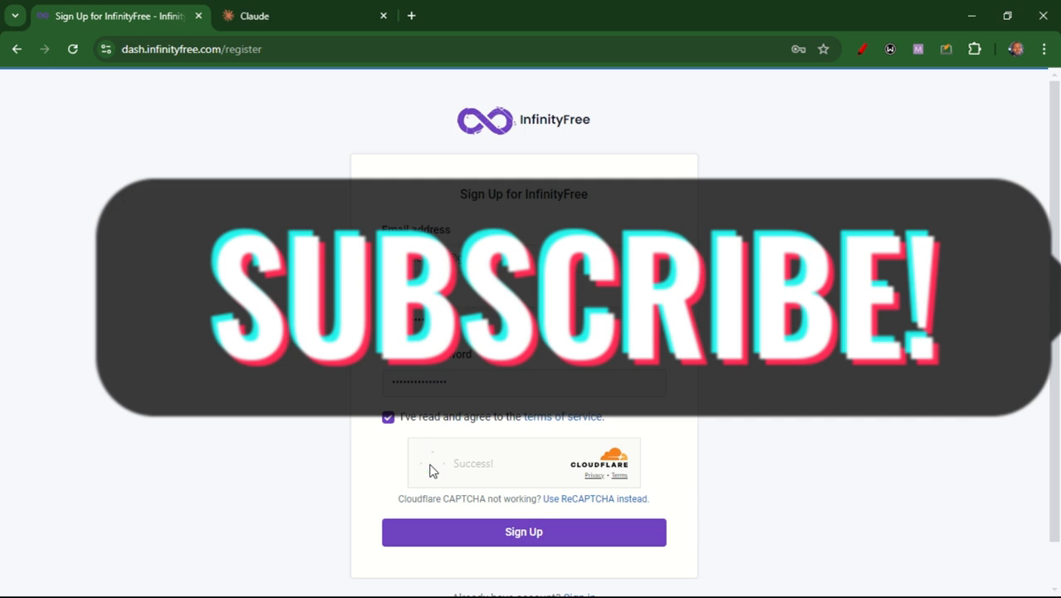
click(523, 540)
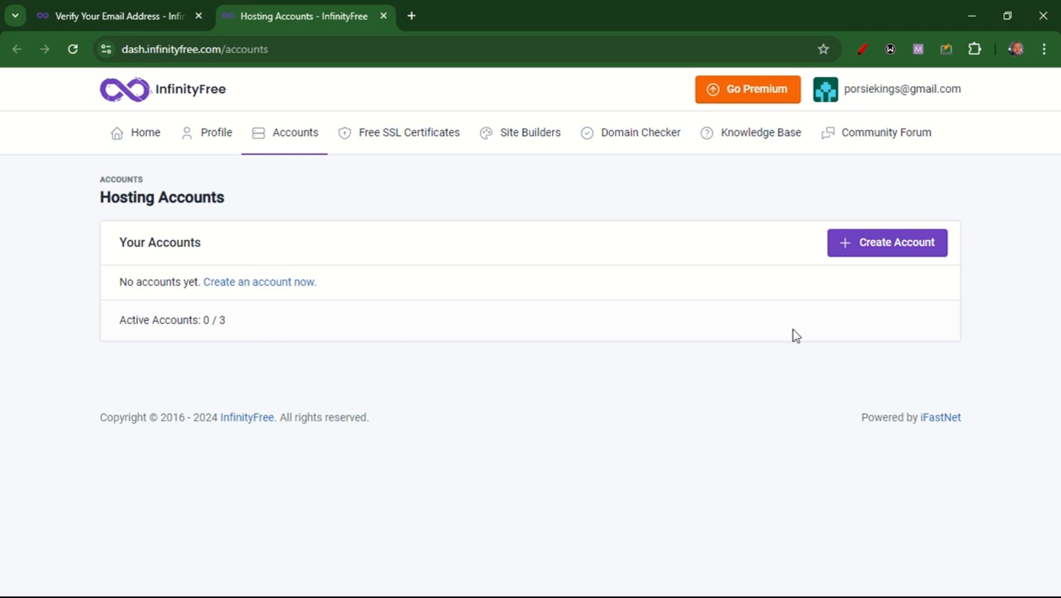
Start creating a new hosting account and choose the free InfinityFree plan
click(870, 257)
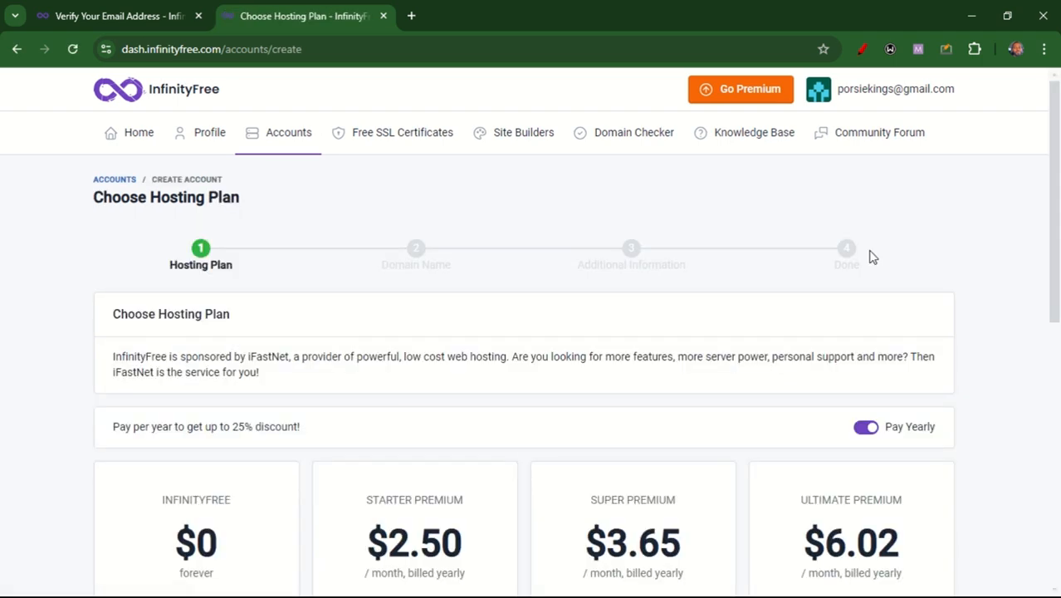
drag(1058, 224, 1059, 306)
scroll(1059, 306, down, 3)
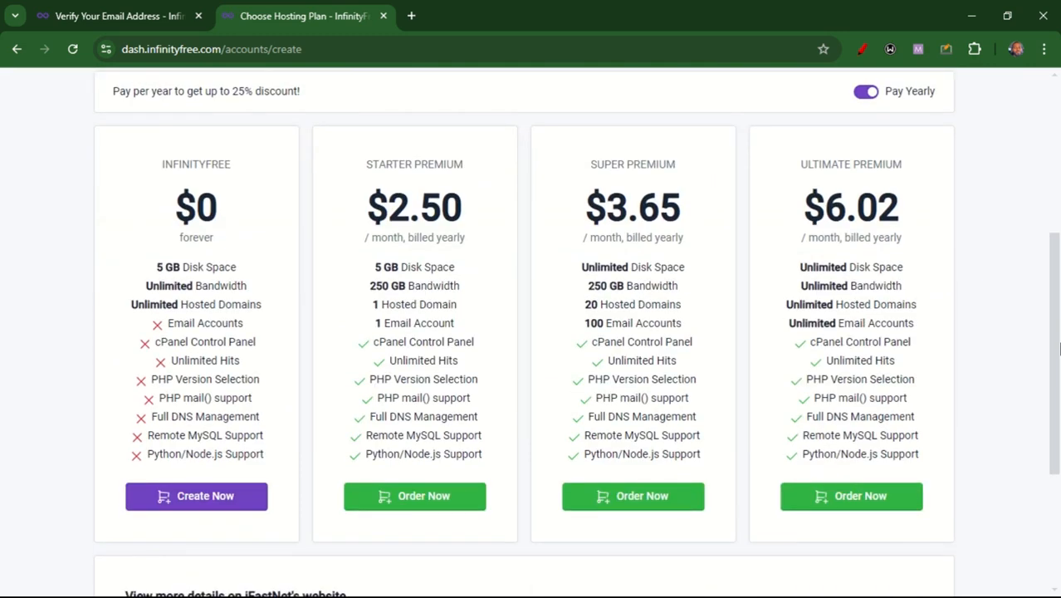
scroll(1059, 319, up, 1)
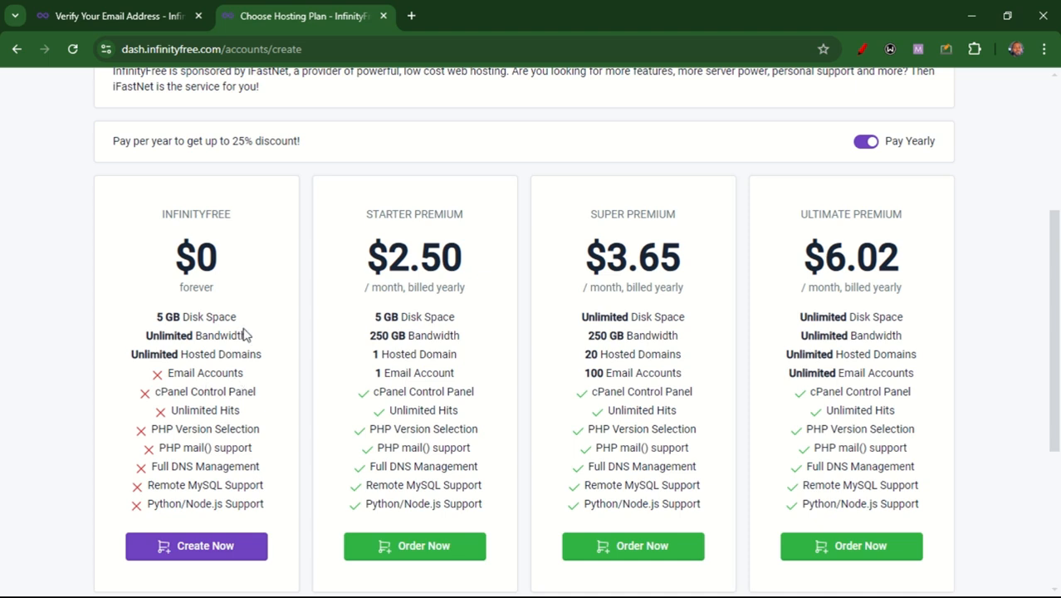
click(201, 549)
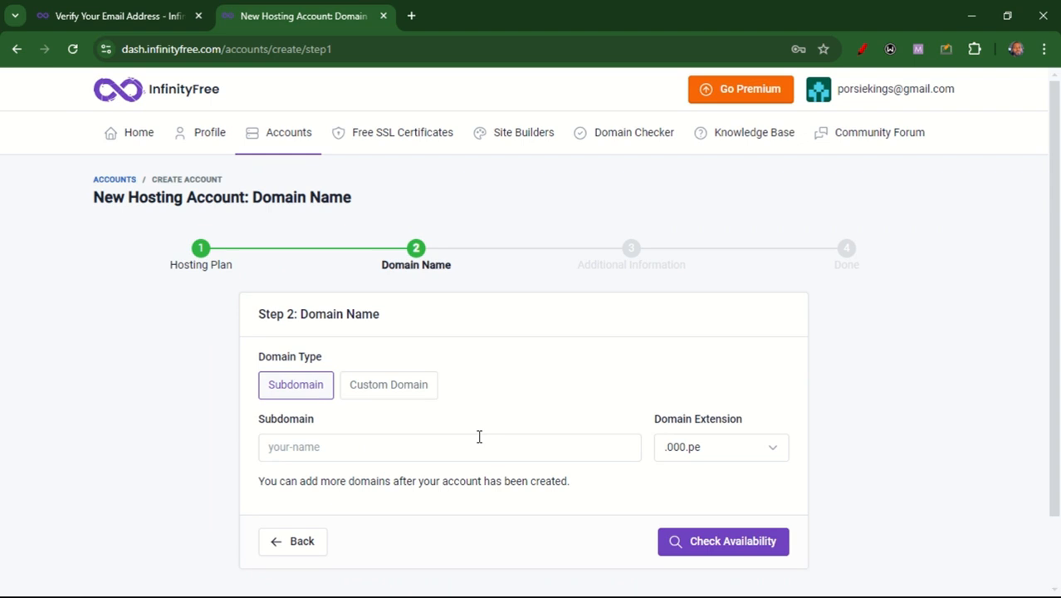
Enter porsiecode as the subdomain and check its availability
click(442, 445)
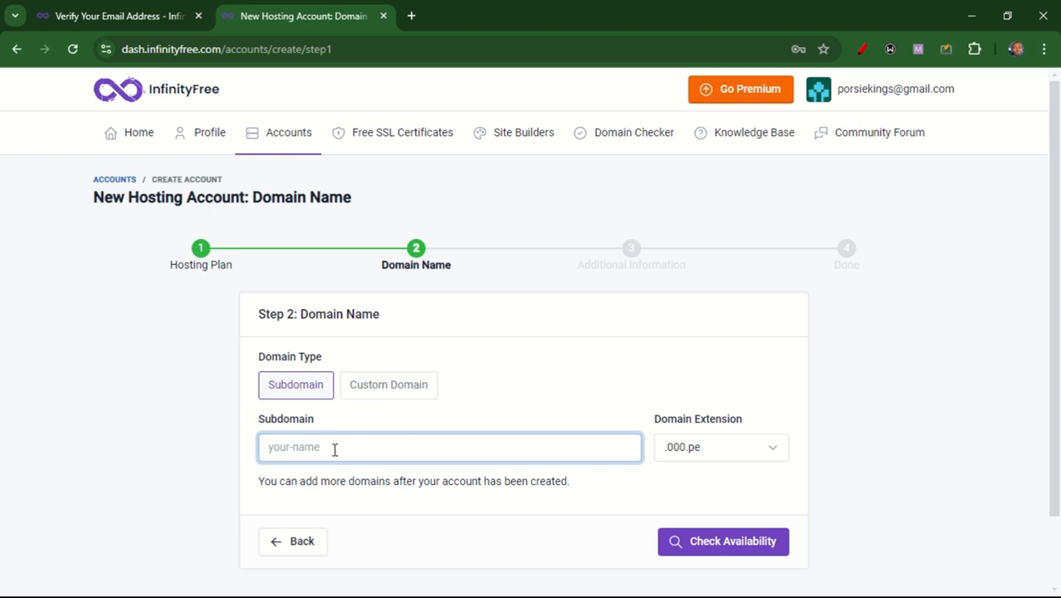
text(porsiecode)
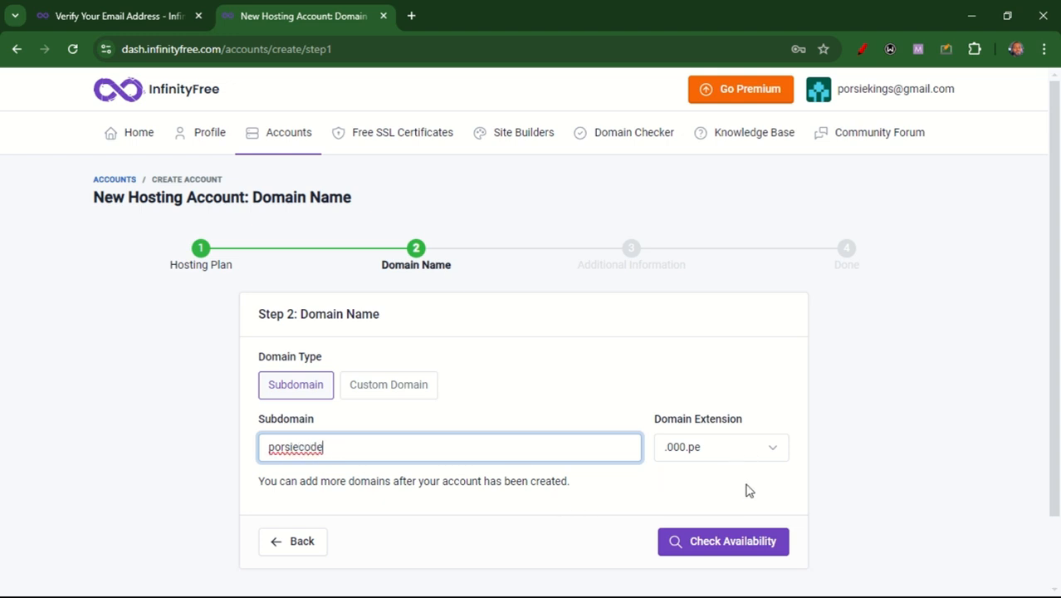
click(727, 541)
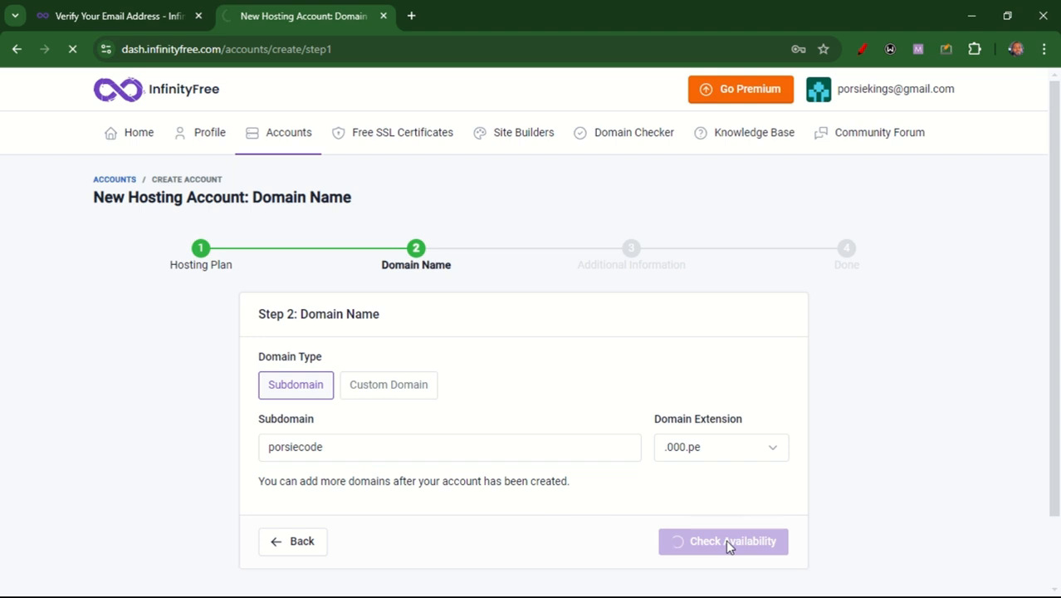
Return to the domain name step, switch the domain extension to .rf.gd, and check availability again
drag(1058, 214, 1058, 312)
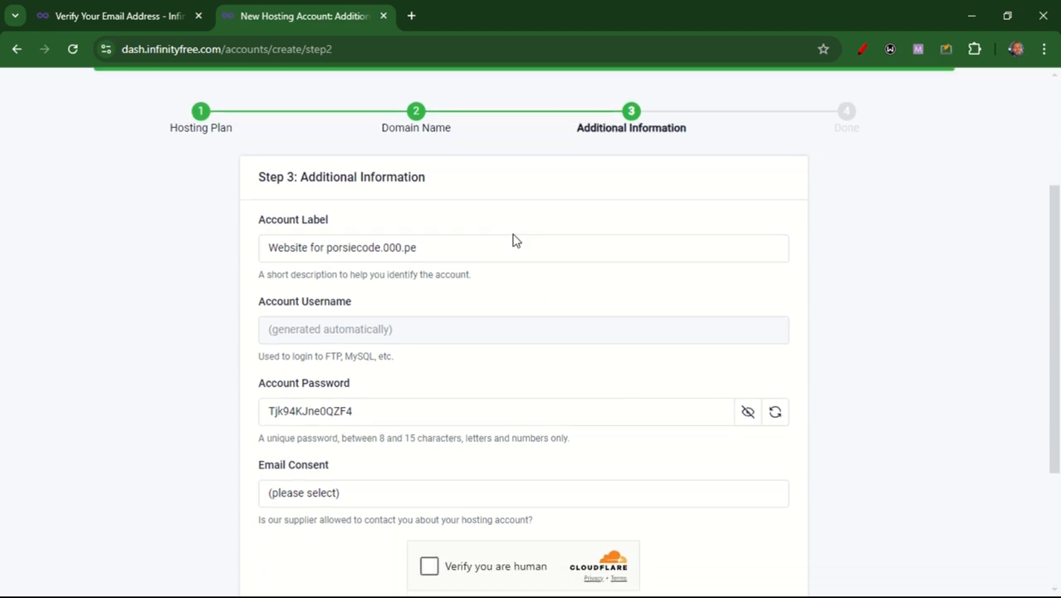
drag(1058, 295, 1058, 232)
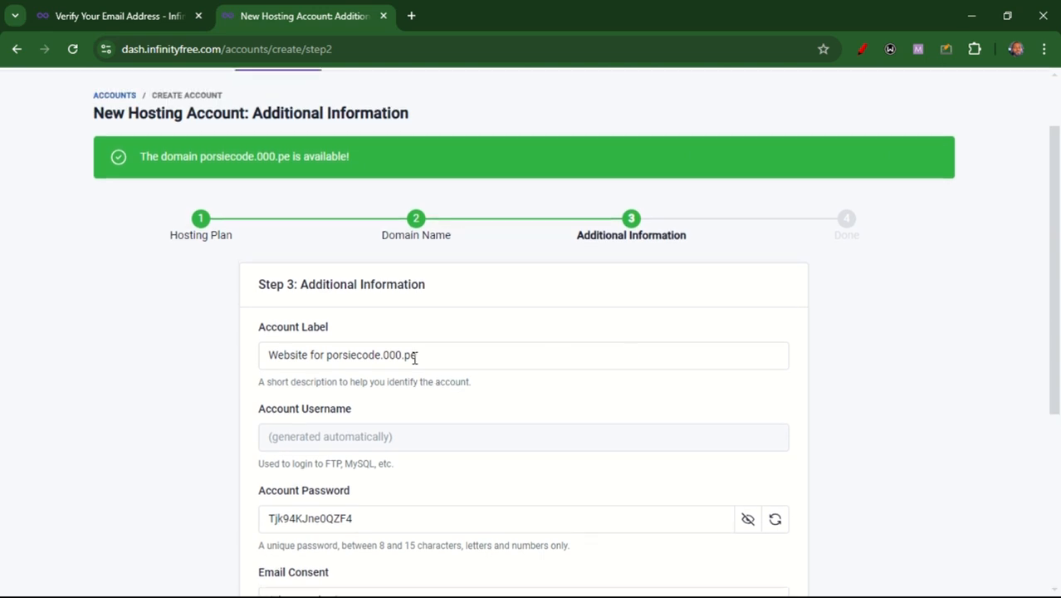
click(19, 57)
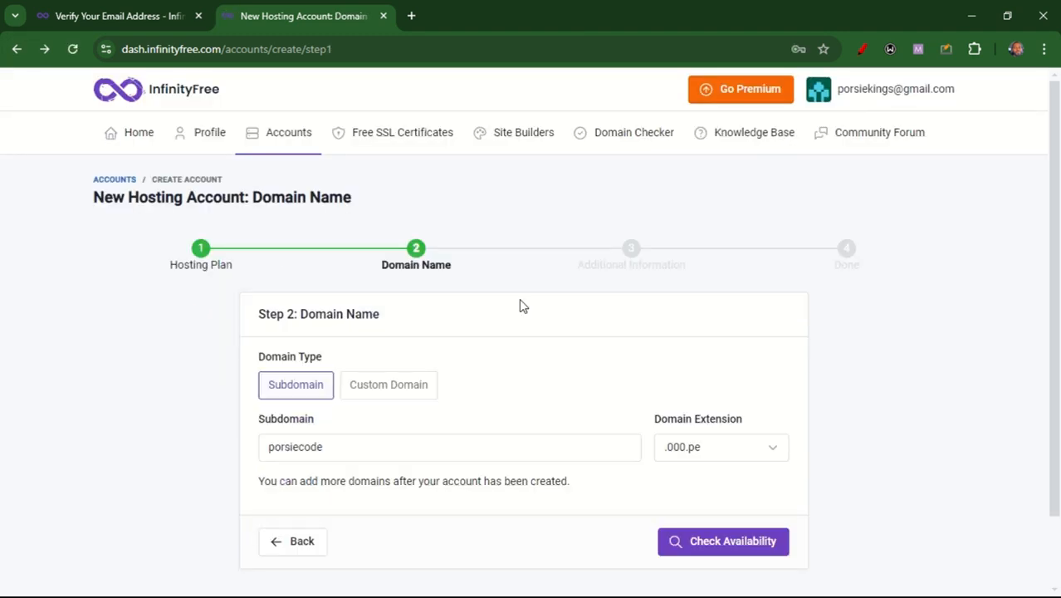
click(748, 458)
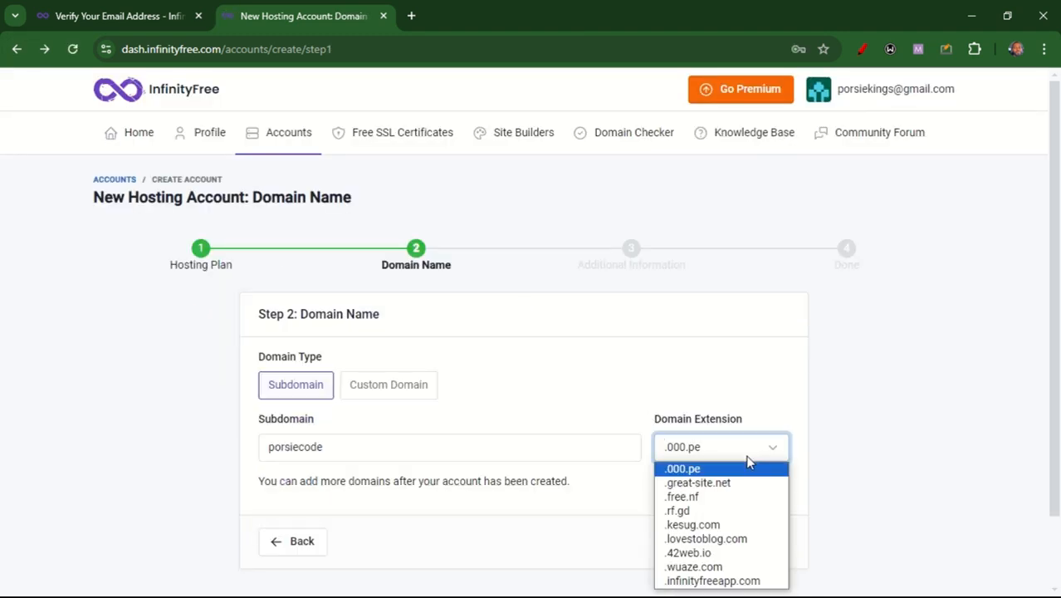
click(706, 511)
click(721, 541)
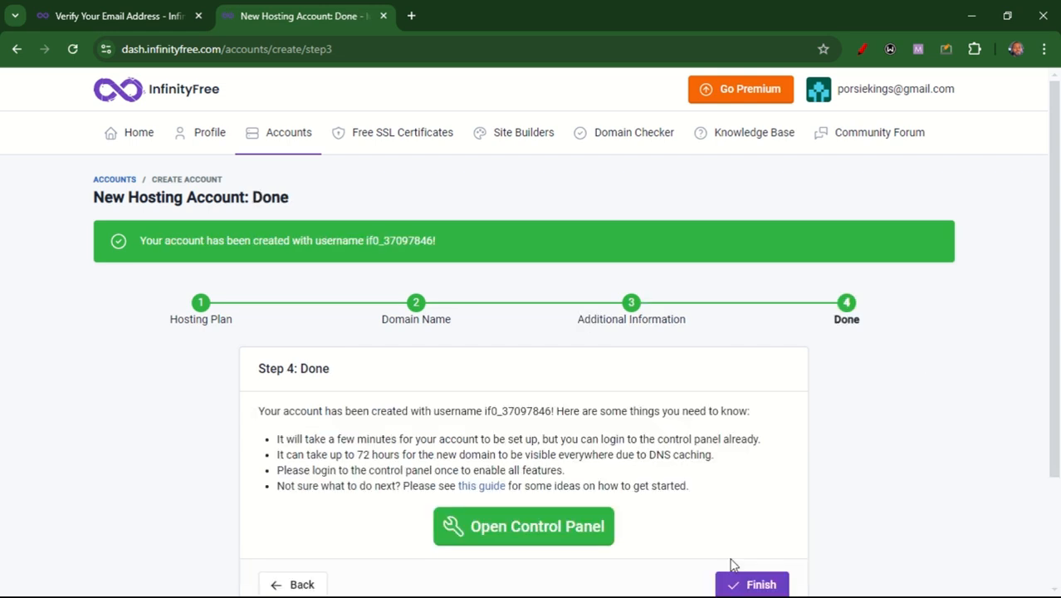
Open the control panel in a new tab and finish the account creation wizard
scroll(1059, 374, down, 1)
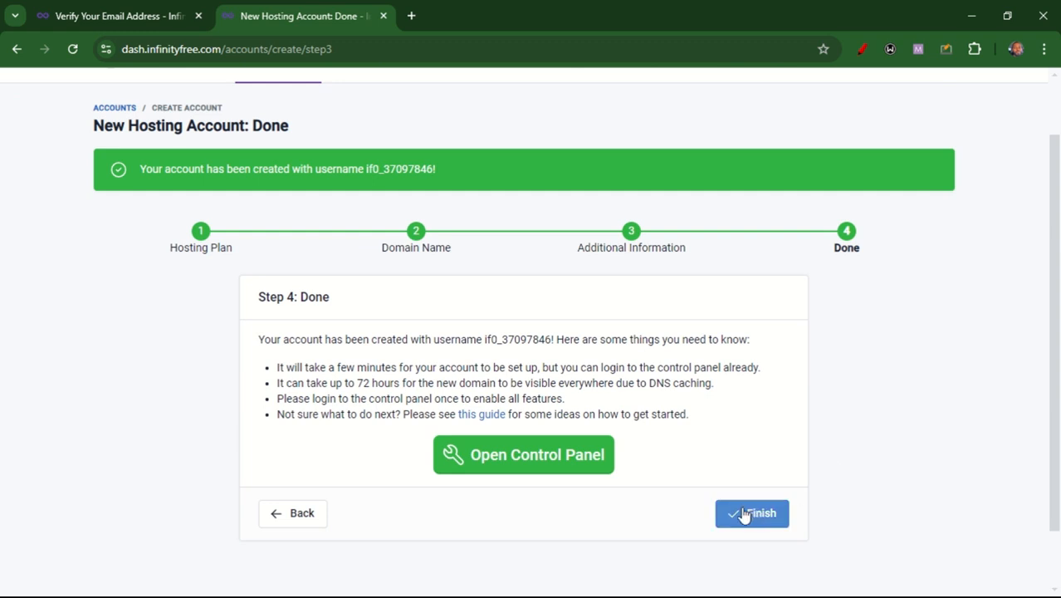
click(519, 458)
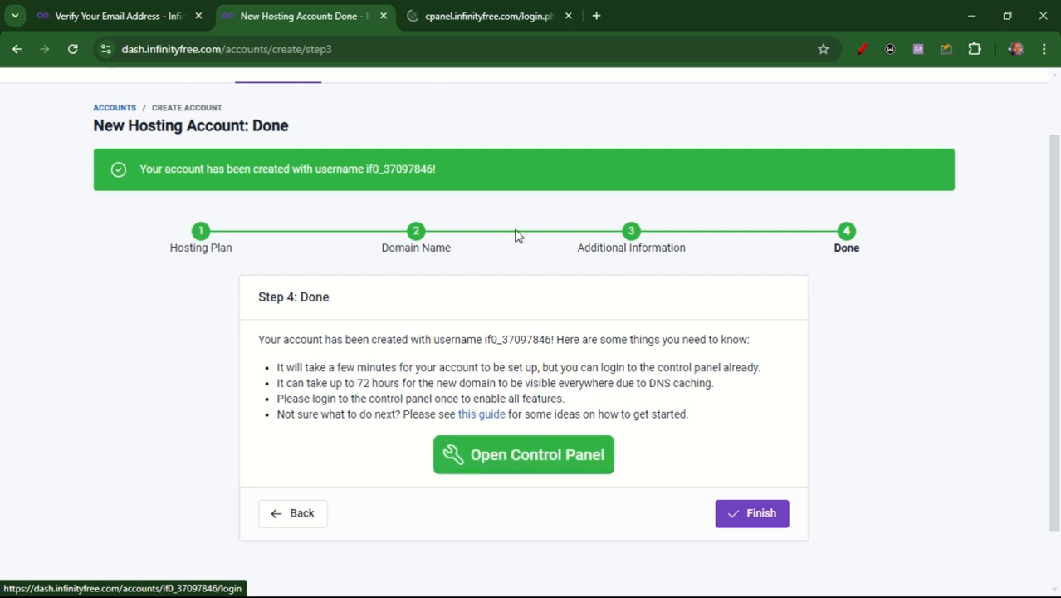
click(757, 519)
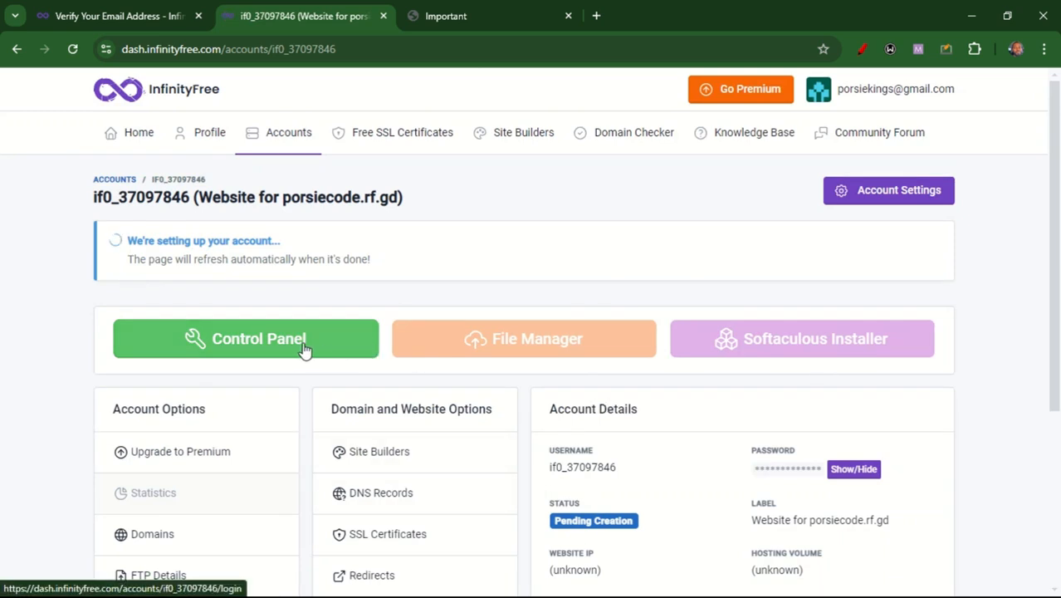
Open the account's control panel and approve the service email notice
click(281, 336)
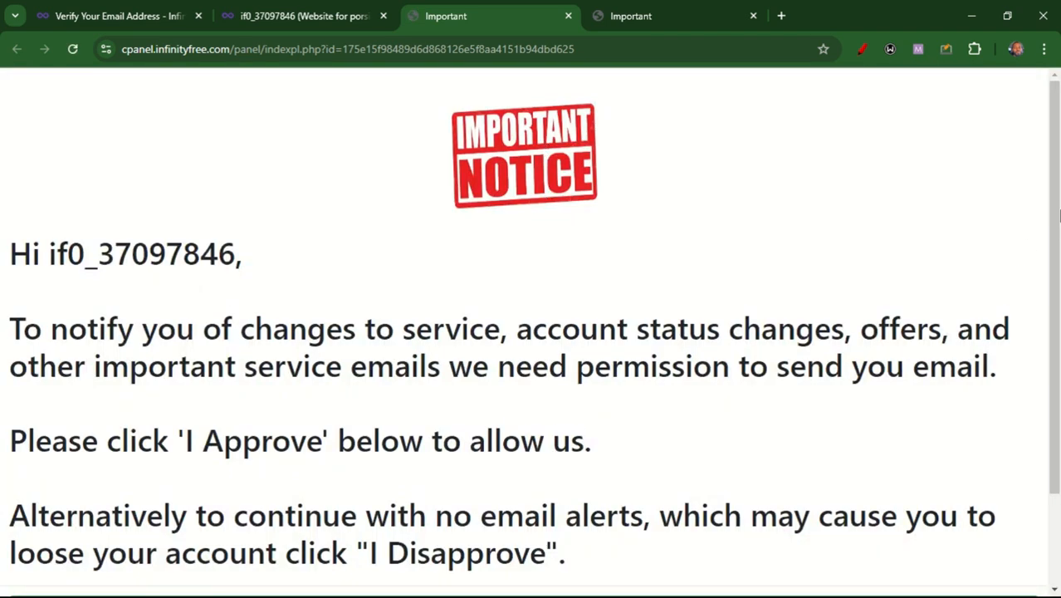
drag(1058, 216, 1057, 308)
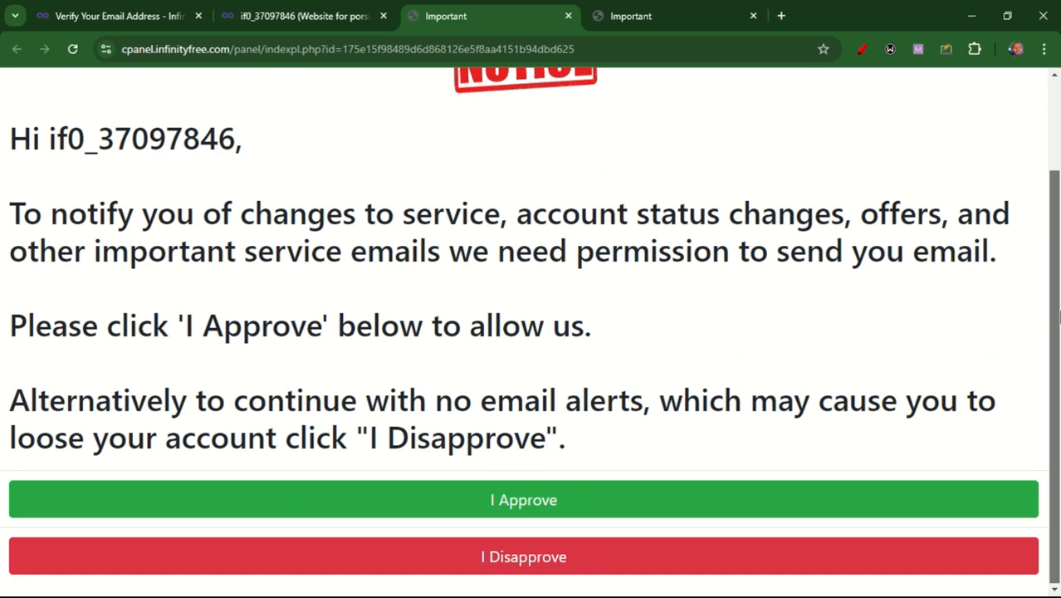
click(501, 515)
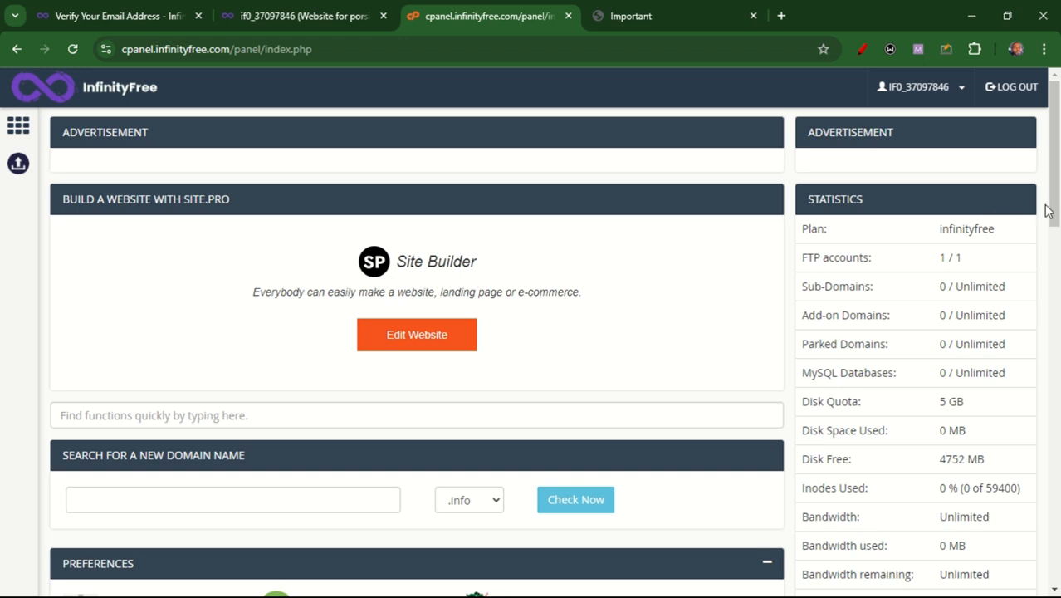
Open the Softaculous Apps Installer and start a WordPress installation
scroll(1051, 210, down, 2)
drag(1059, 211, 1058, 311)
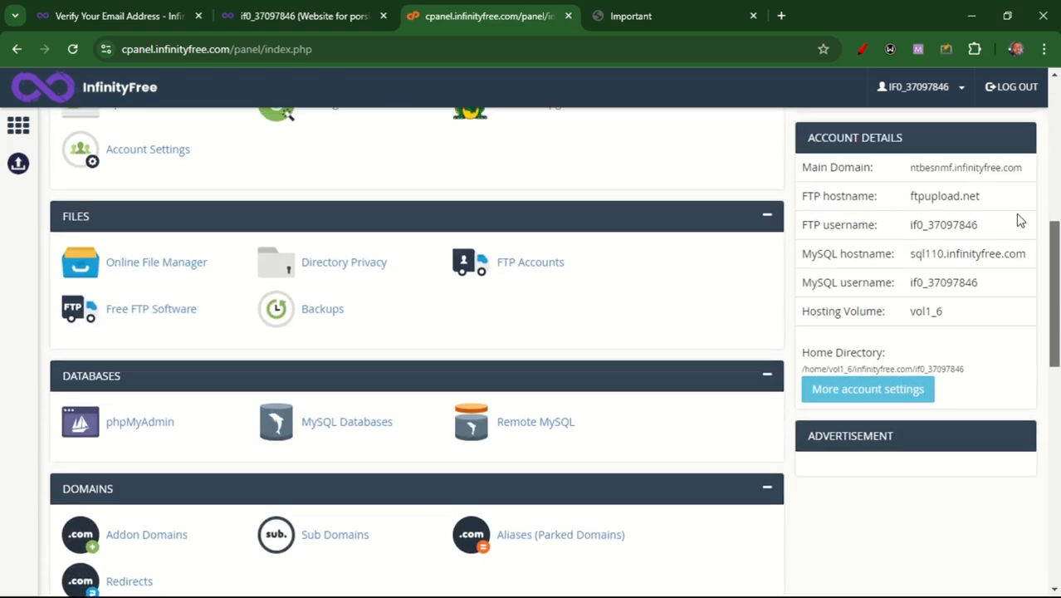
drag(1059, 268, 1058, 453)
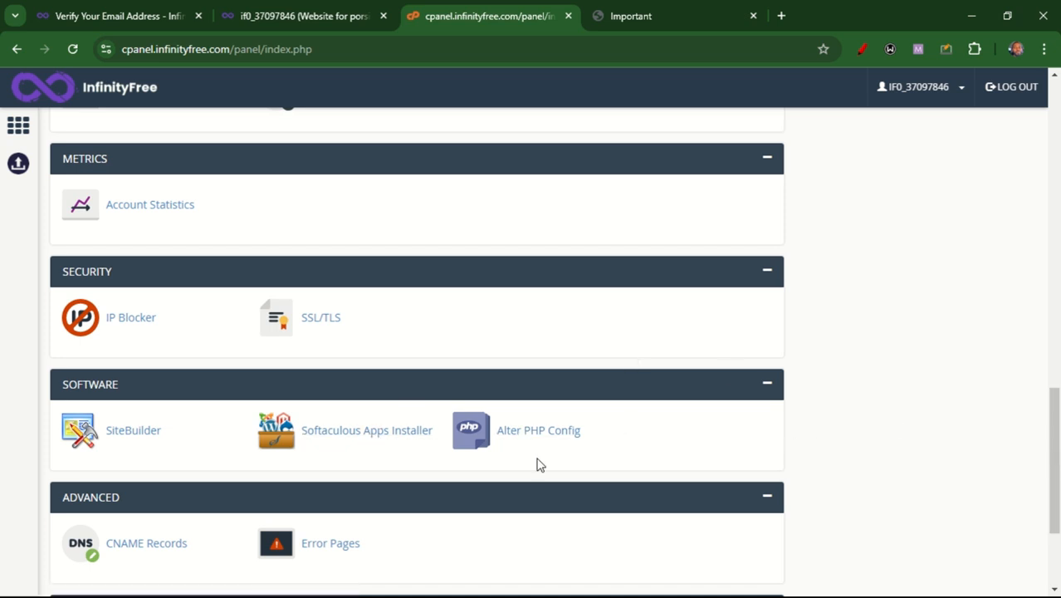
click(344, 437)
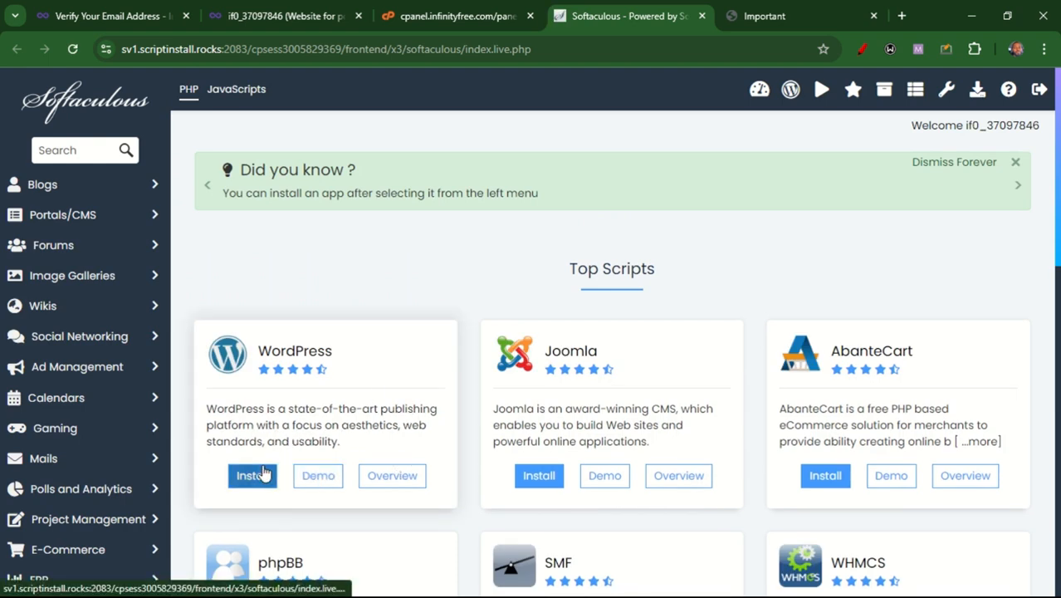
click(249, 477)
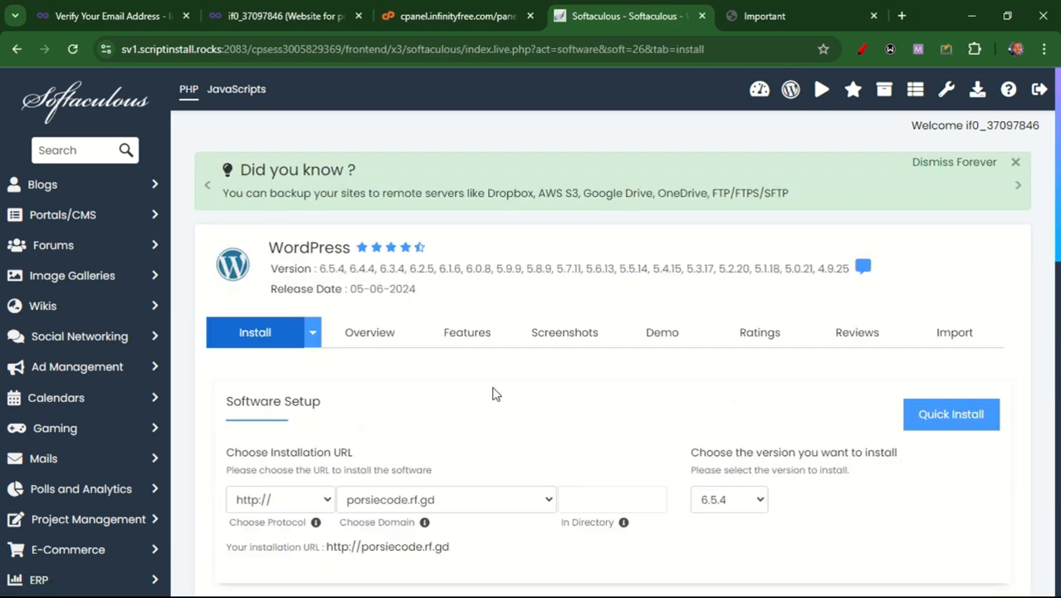
scroll(1057, 278, down, 2)
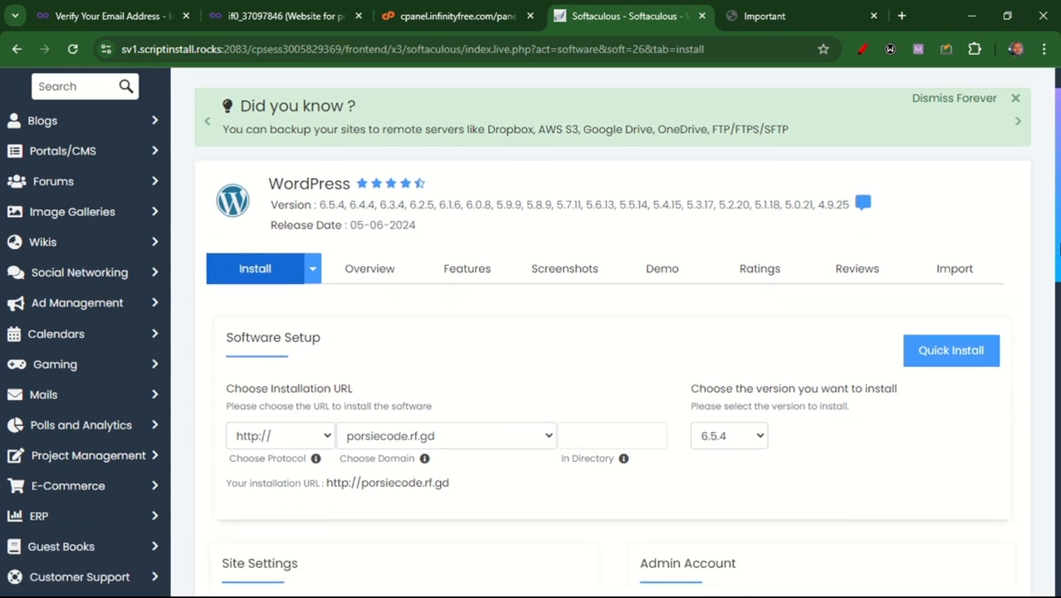
scroll(1058, 290, down, 1)
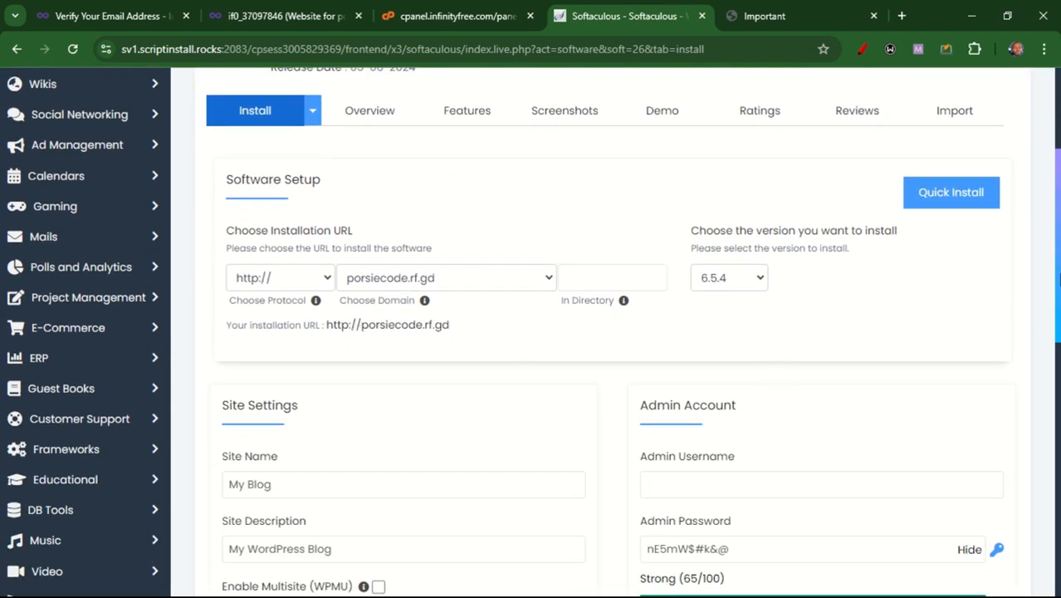
Set the WordPress site name to Finance Mastery
scroll(1057, 327, down, 2)
drag(289, 338, 230, 343)
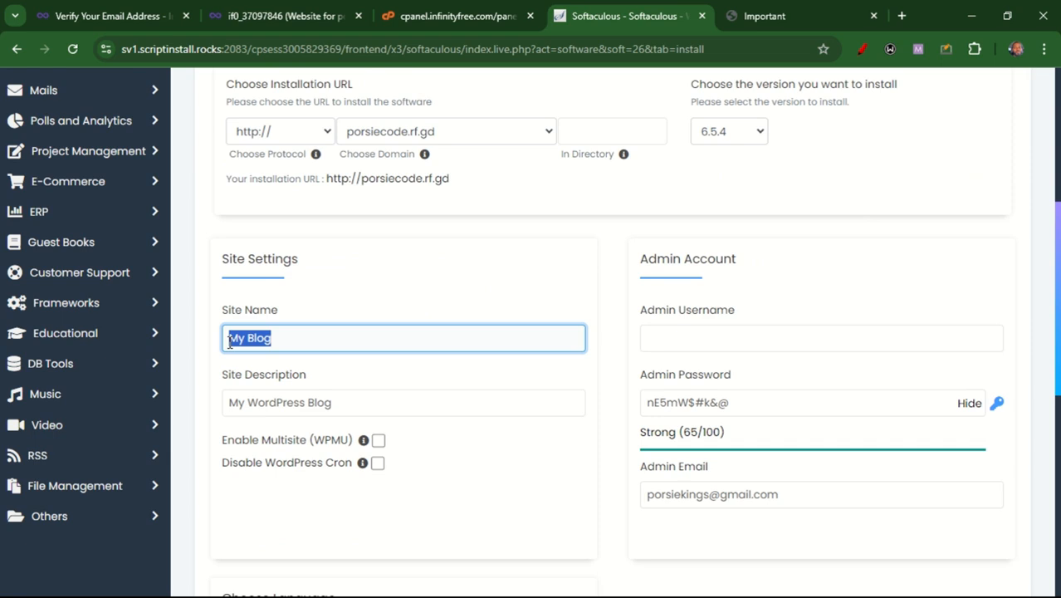
drag(230, 343, 230, 343)
text(A)
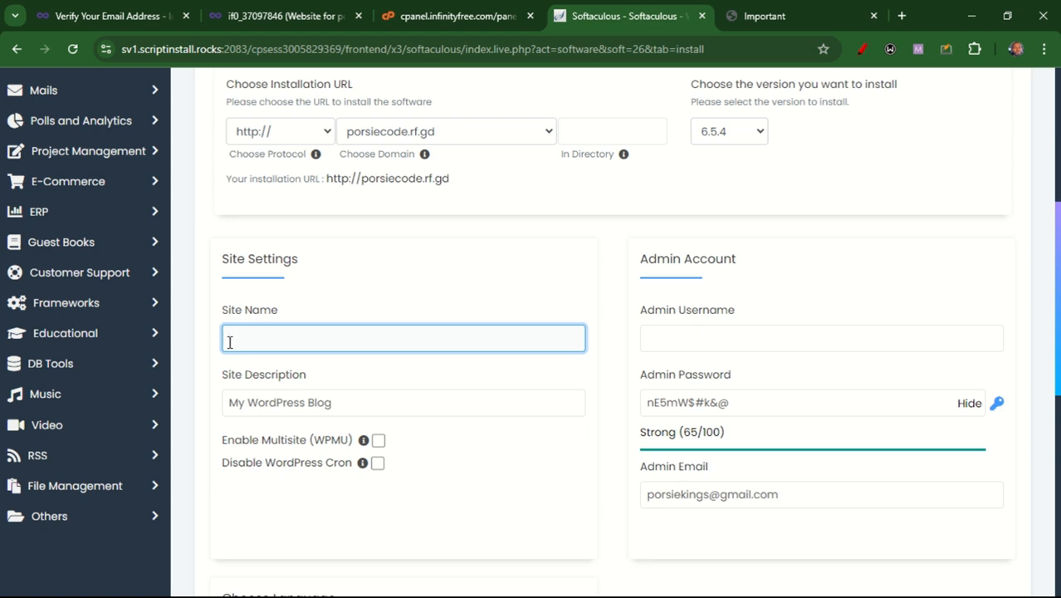
text(Por)
key(BackSpace)
key(BackSpace)
key(BackSpace)
text(PAmster)
key(BackSpace)
key(BackSpace)
key(BackSpace)
key(BackSpace)
key(BackSpace)
key(BackSpace)
text(P)
text(inas)
text(nce Mas)
text(te)
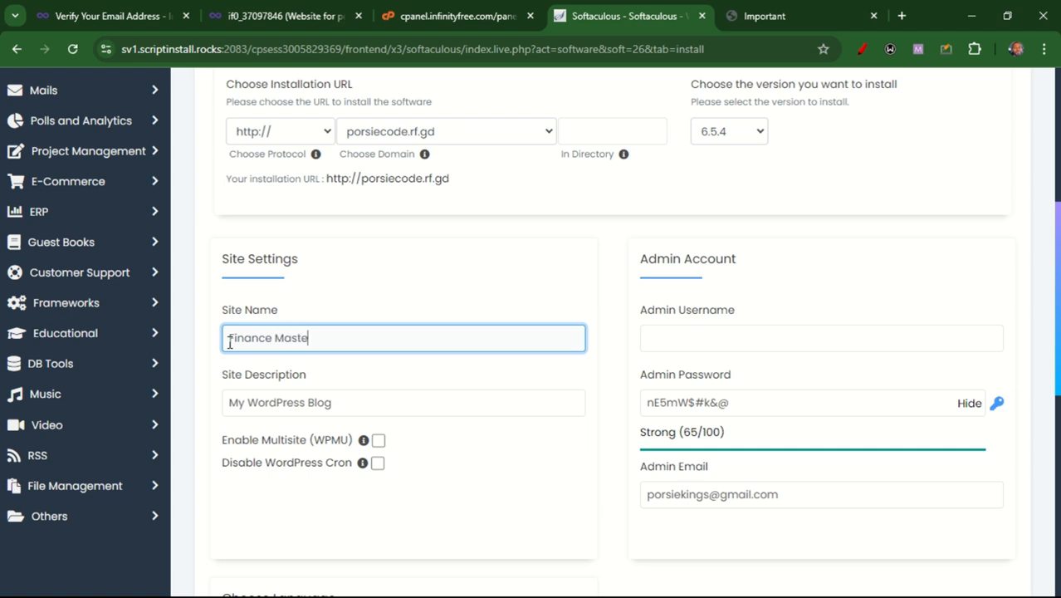
text(ry)
Replace the site description with Learn How To Multiply and Reinvent Money
click(350, 405)
key(ctrl+a)
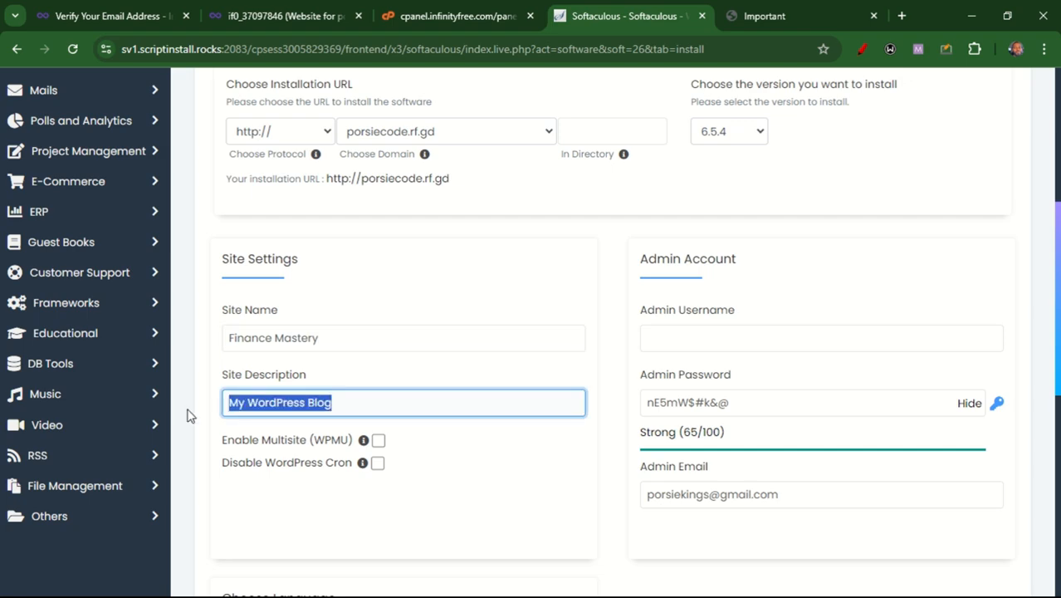
text(Learn)
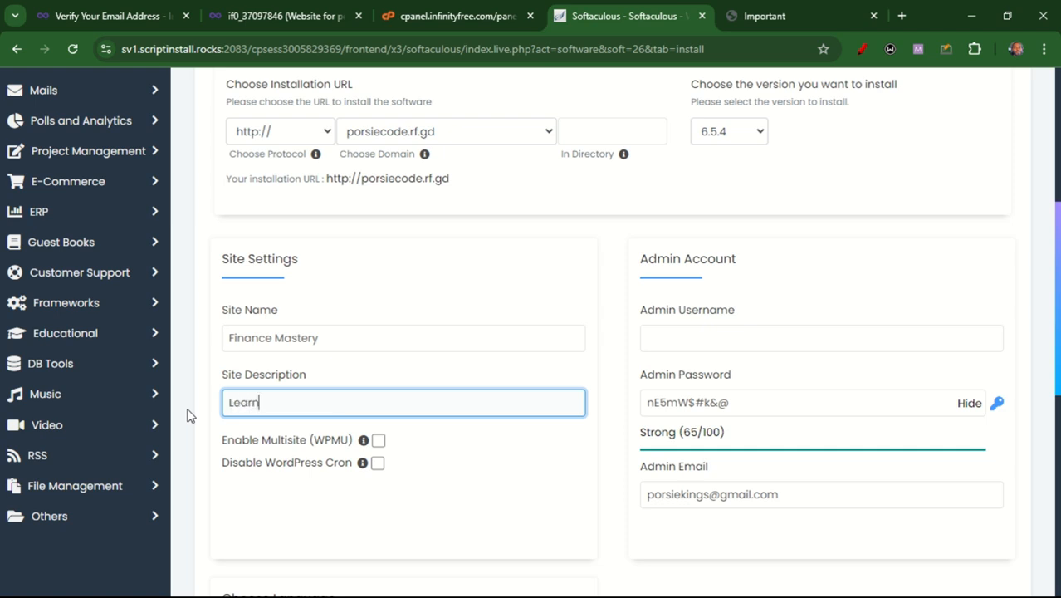
text( How To)
text(Multipl)
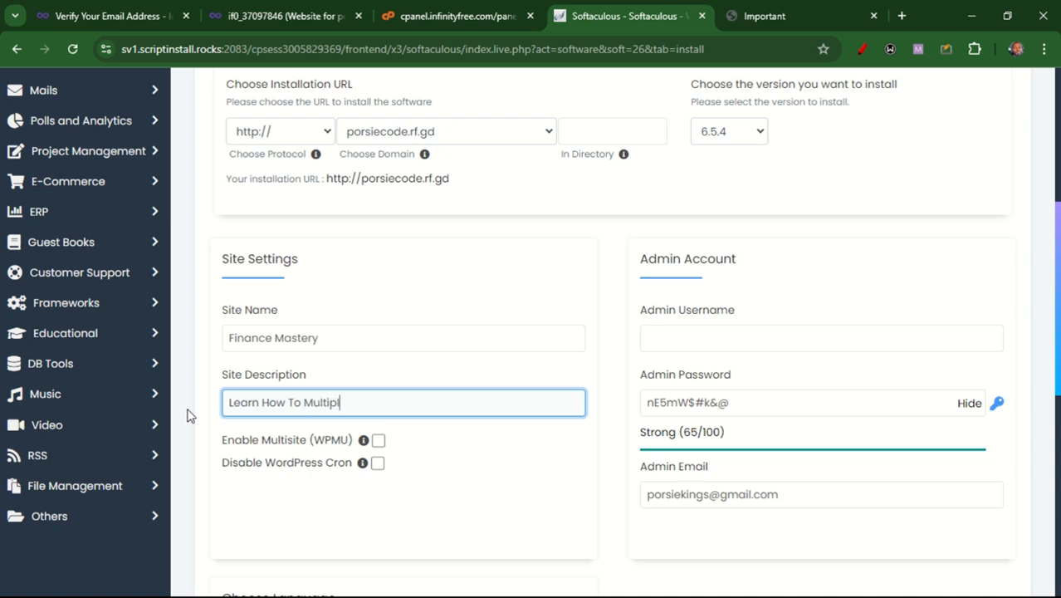
text(y and Reinvent Money)
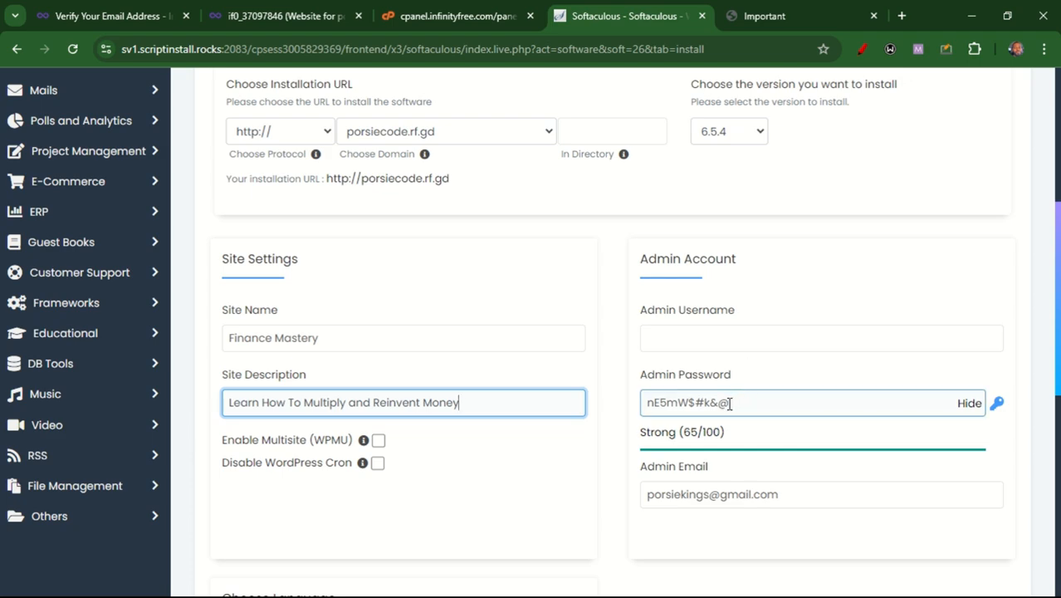
Replace the generated admin password with a new admin account password
drag(732, 402, 647, 404)
drag(731, 404, 647, 405)
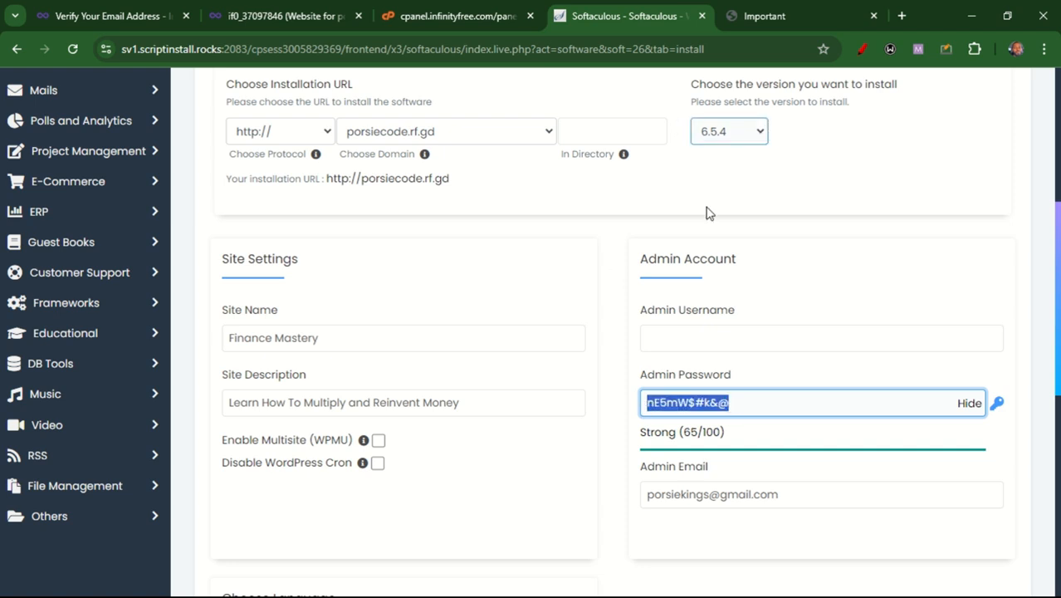
click(665, 340)
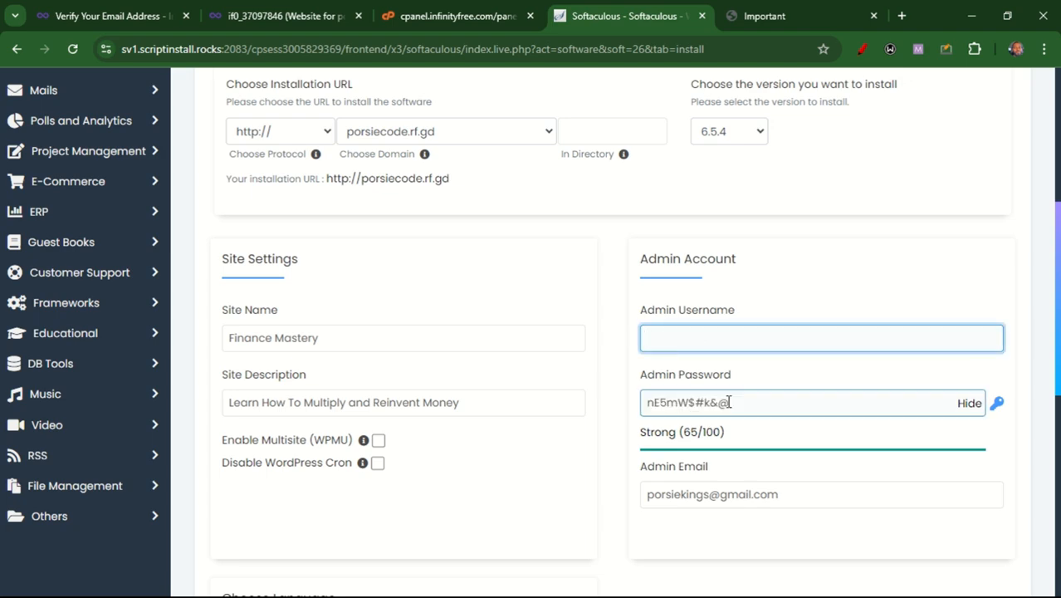
click(967, 404)
click(721, 405)
drag(713, 403, 633, 413)
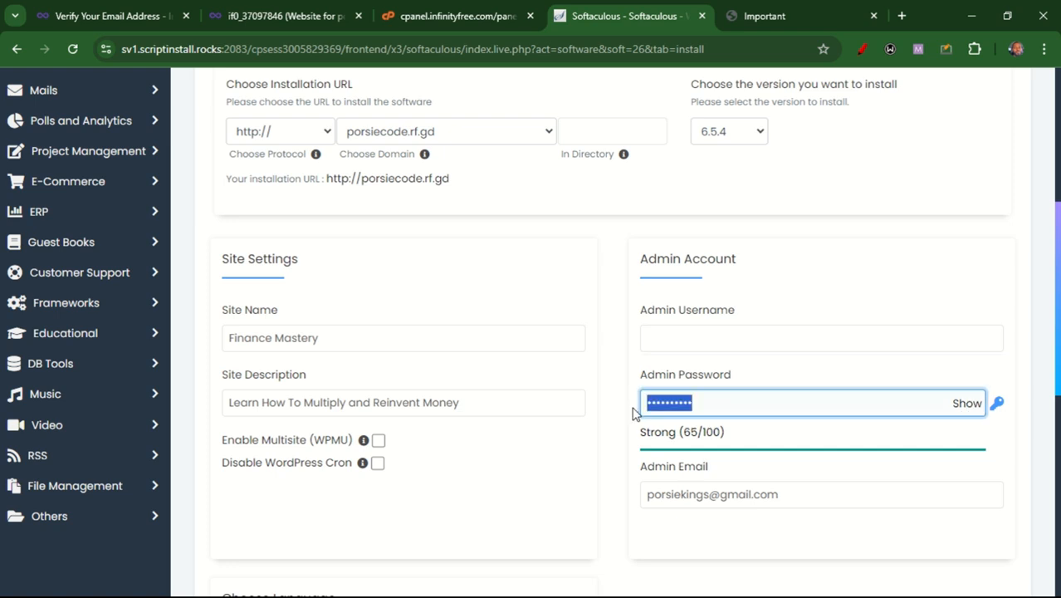
key(BackSpace)
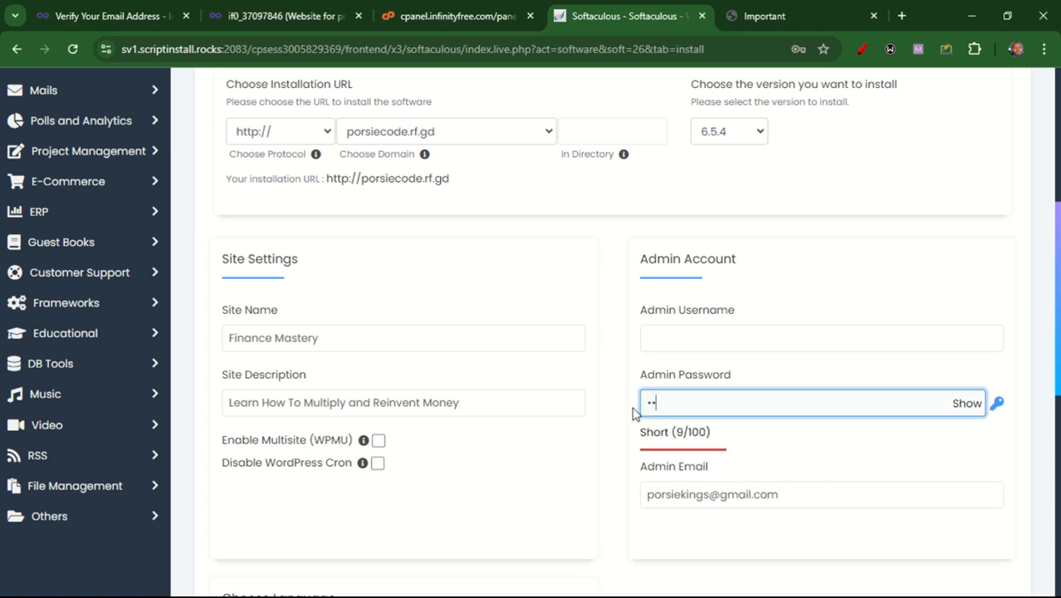
key(BackSpace)
key(BackSpace)
key(BackSpace)
key(BackSpace)
key(BackSpace)
key(BackSpace)
key(BackSpace)
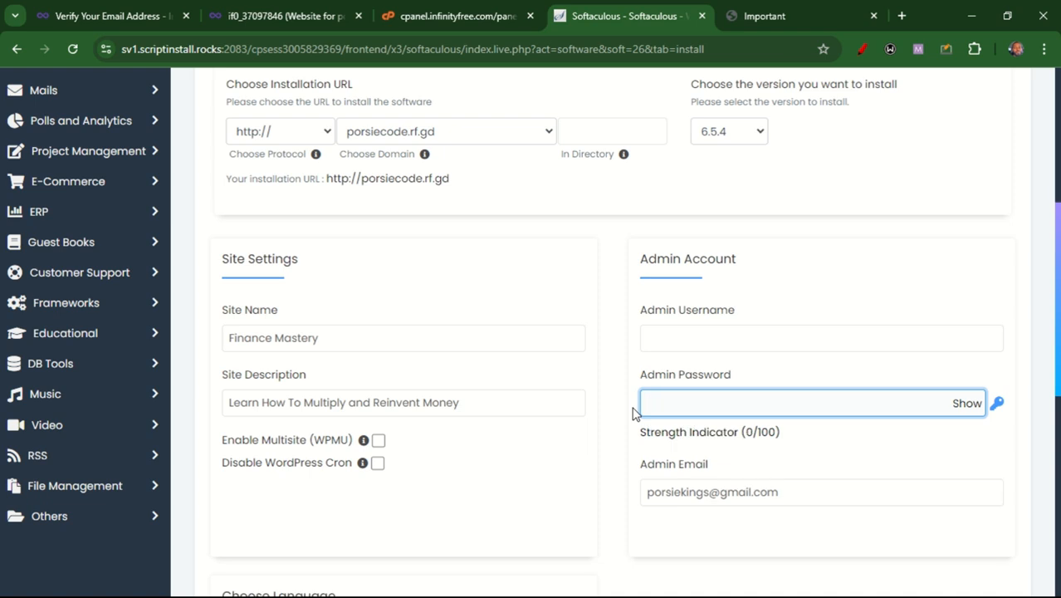
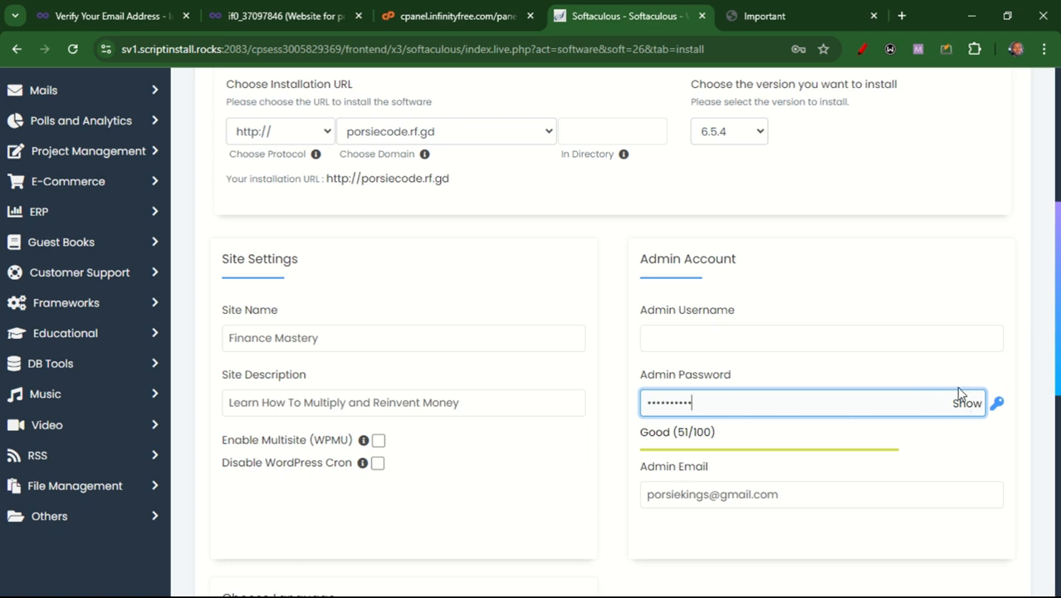
Set the admin username to admin and start the WordPress installation
click(669, 316)
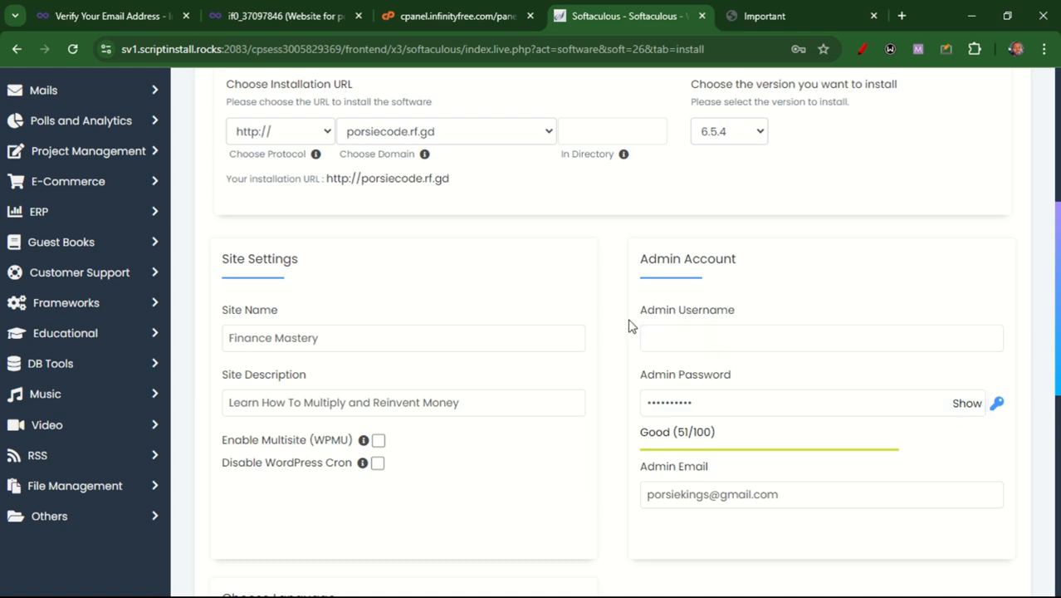
click(702, 392)
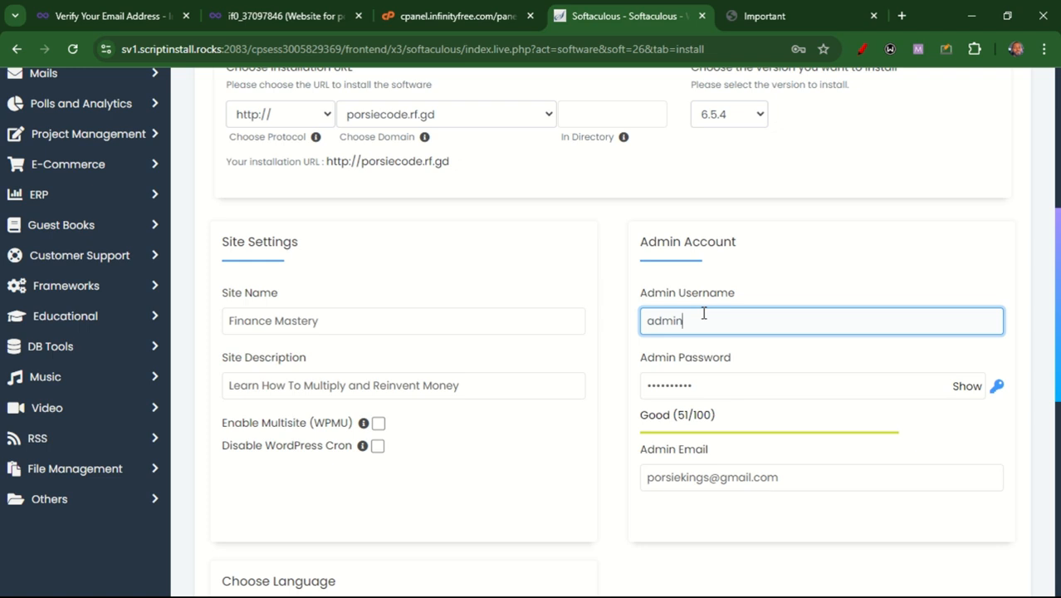
scroll(1058, 417, down, 3)
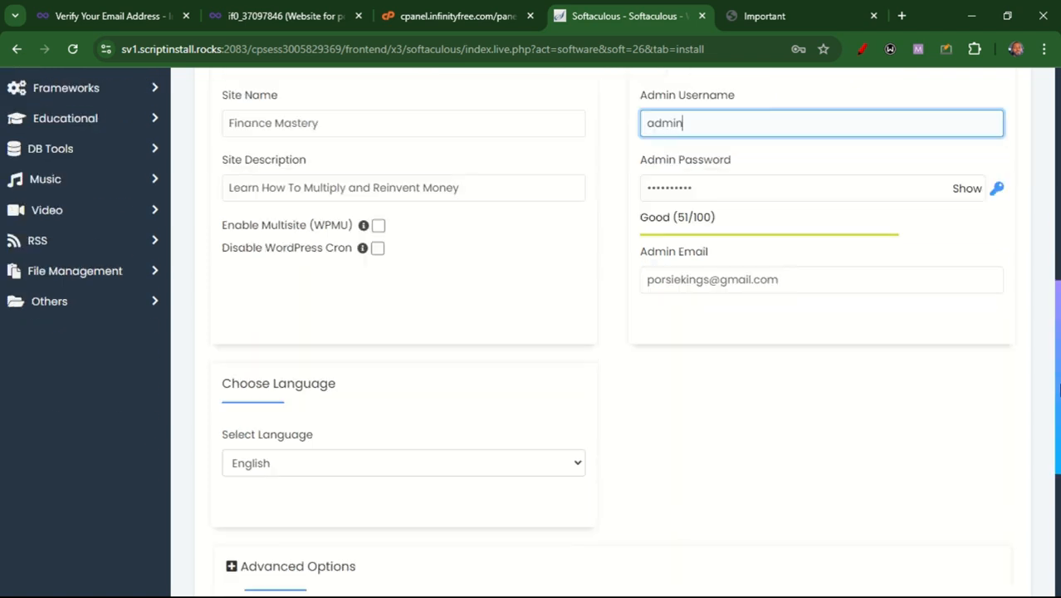
drag(1058, 417, 1058, 490)
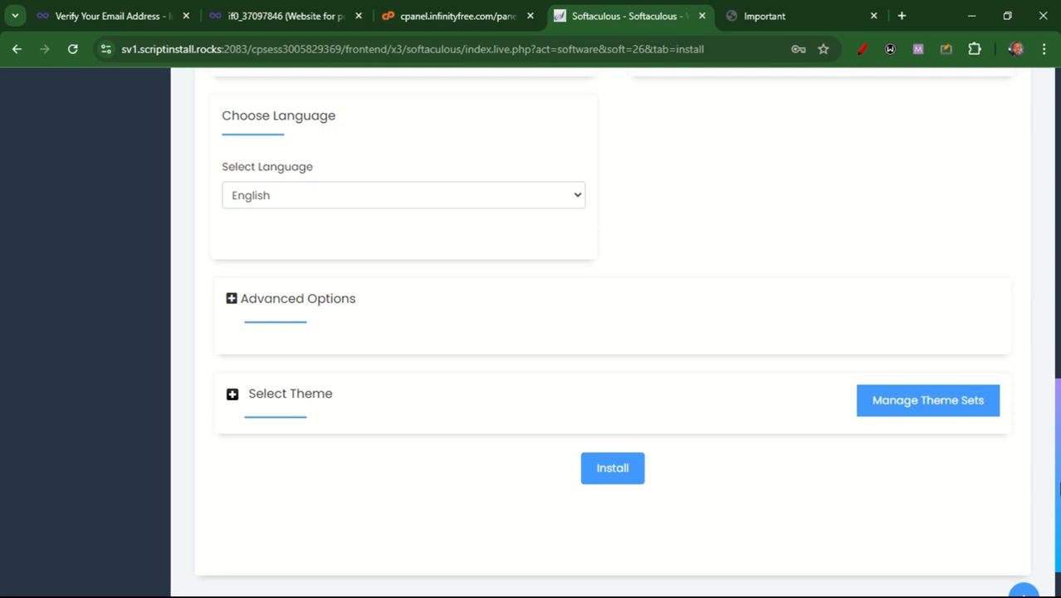
click(611, 472)
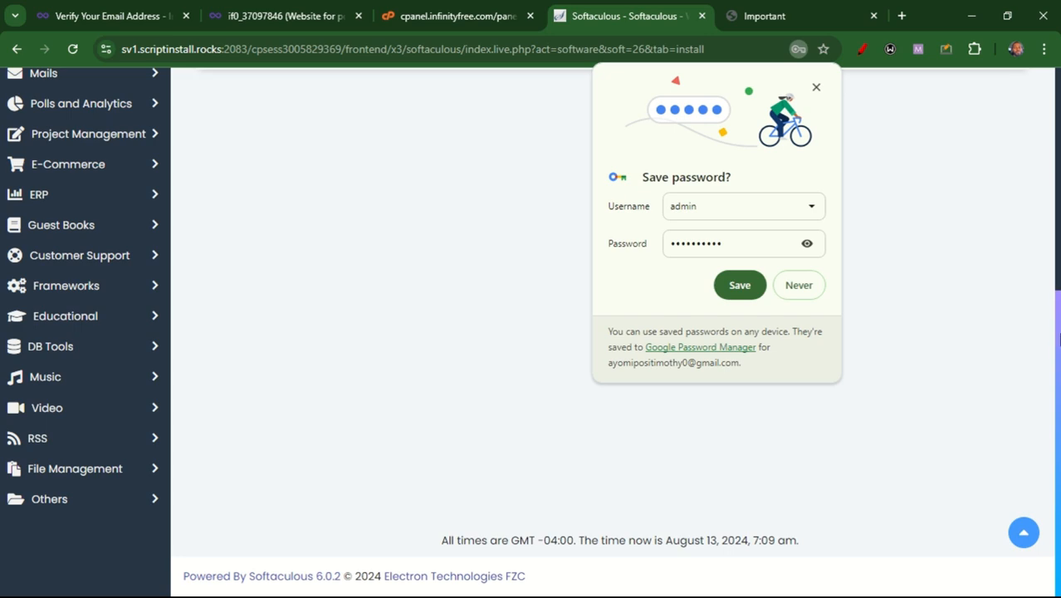
Dismiss the browser's save-password prompt and open the installed site in a new tab to view it
scroll(1059, 339, up, 5)
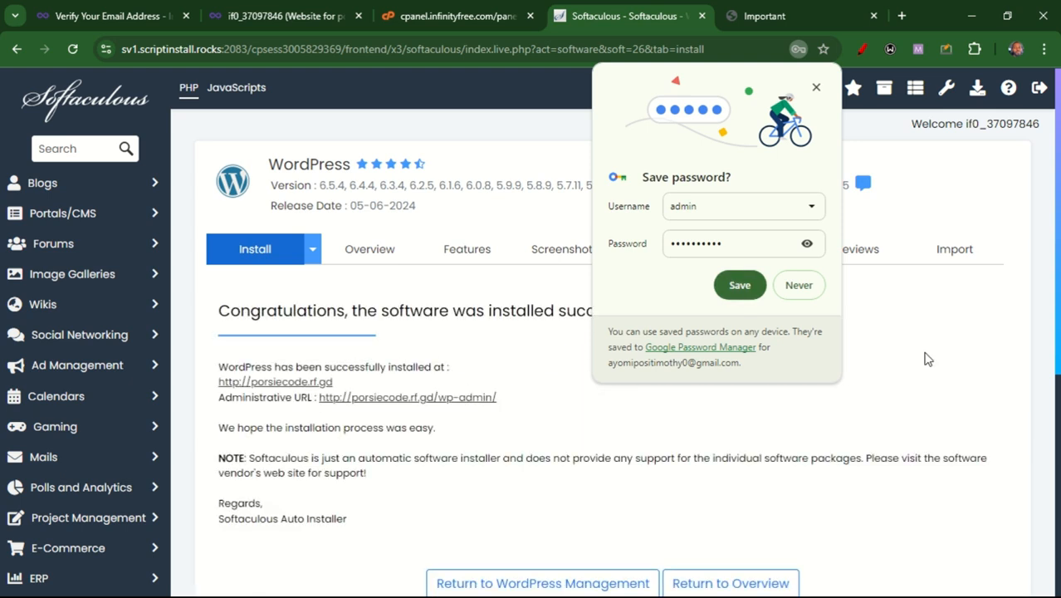
click(817, 89)
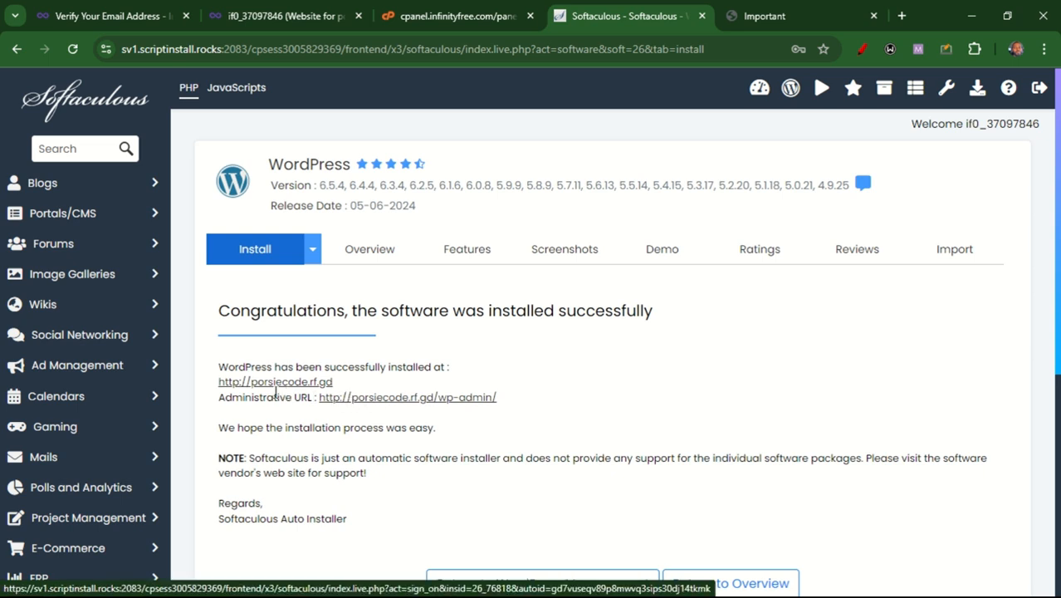
middle_click(274, 386)
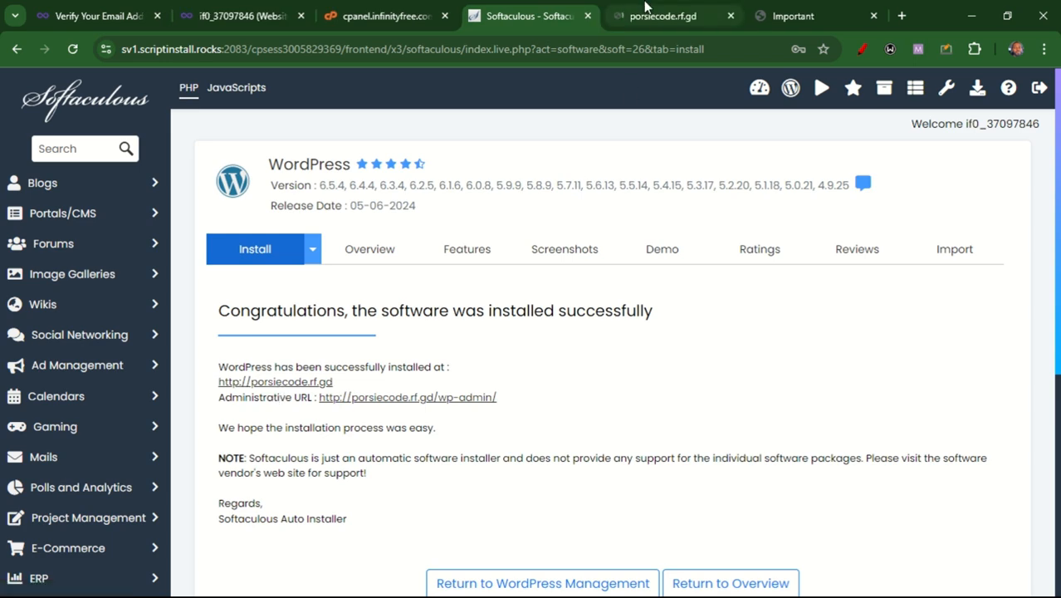
click(663, 16)
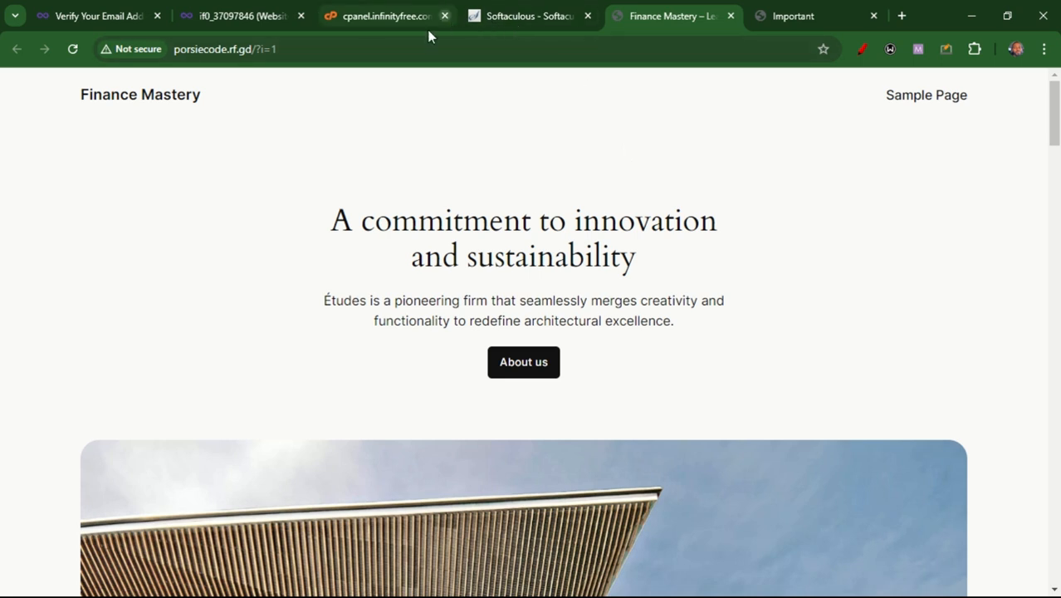
click(507, 15)
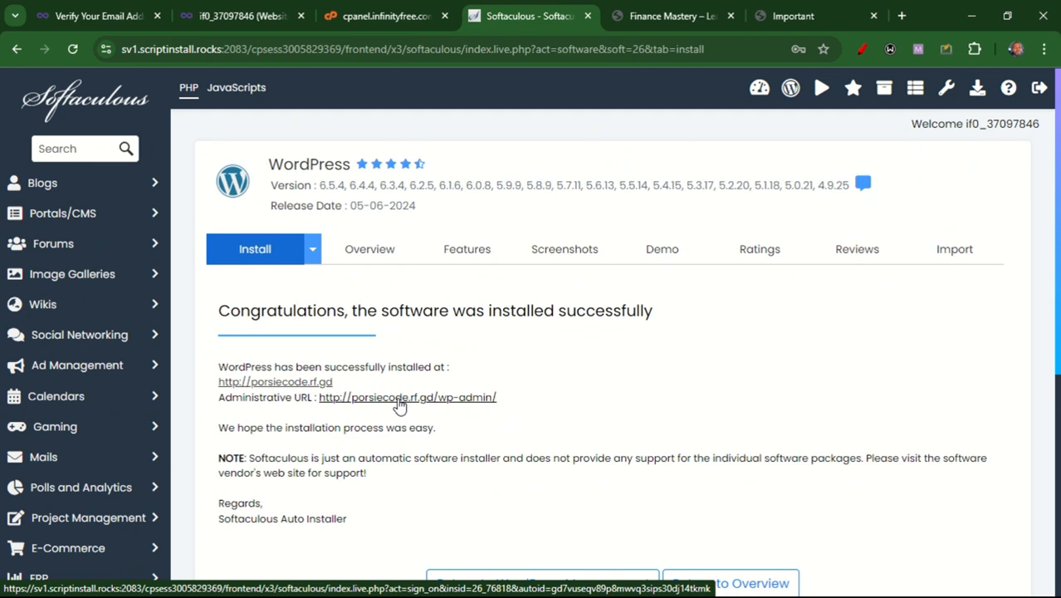
Open the administrative URL in a new tab and switch between the dashboard and the site
click(398, 400)
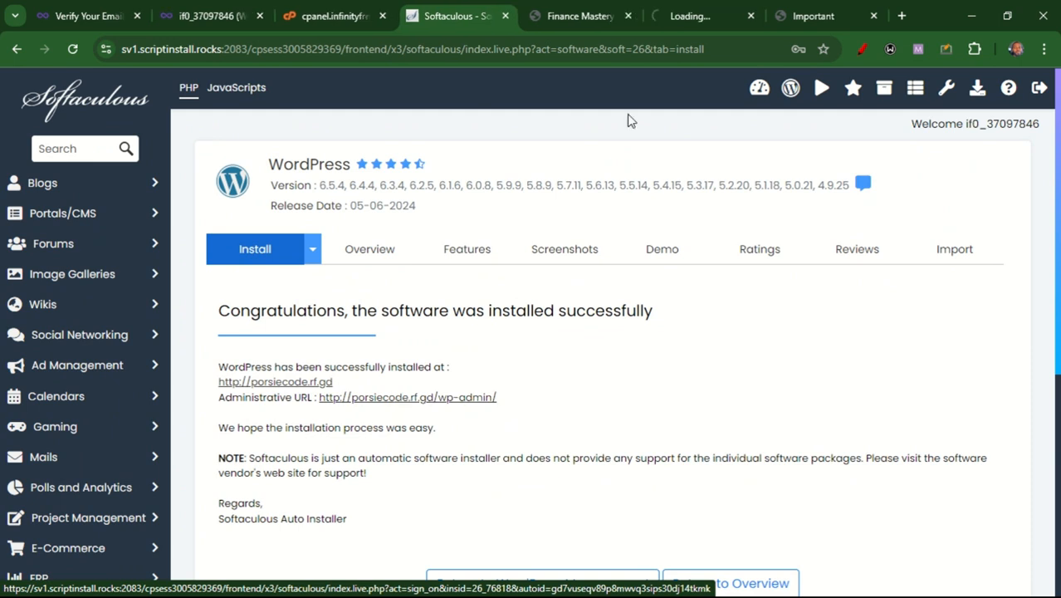
mouse_move(606, 7)
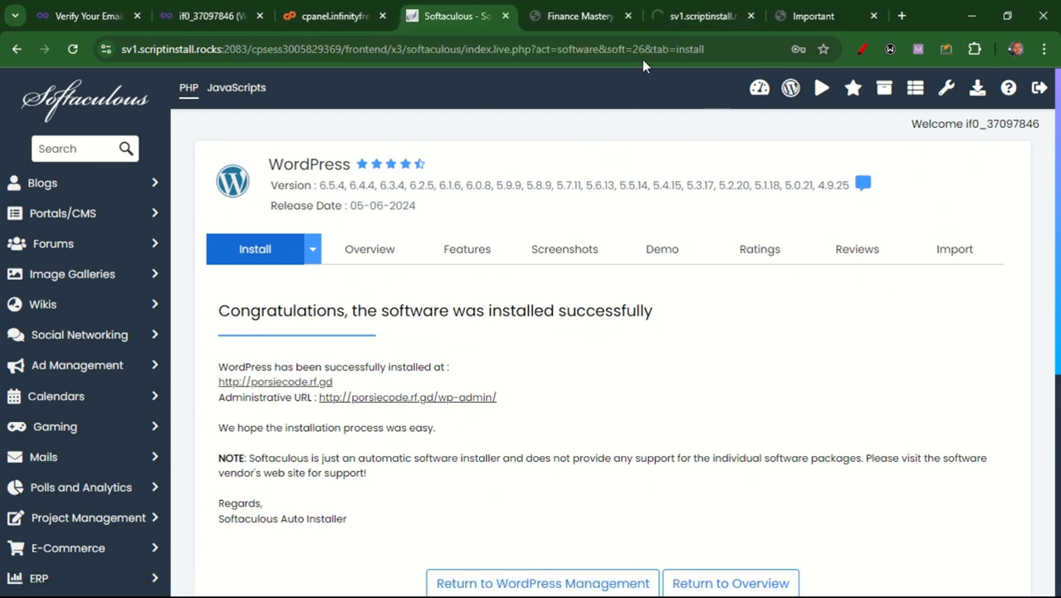
click(591, 15)
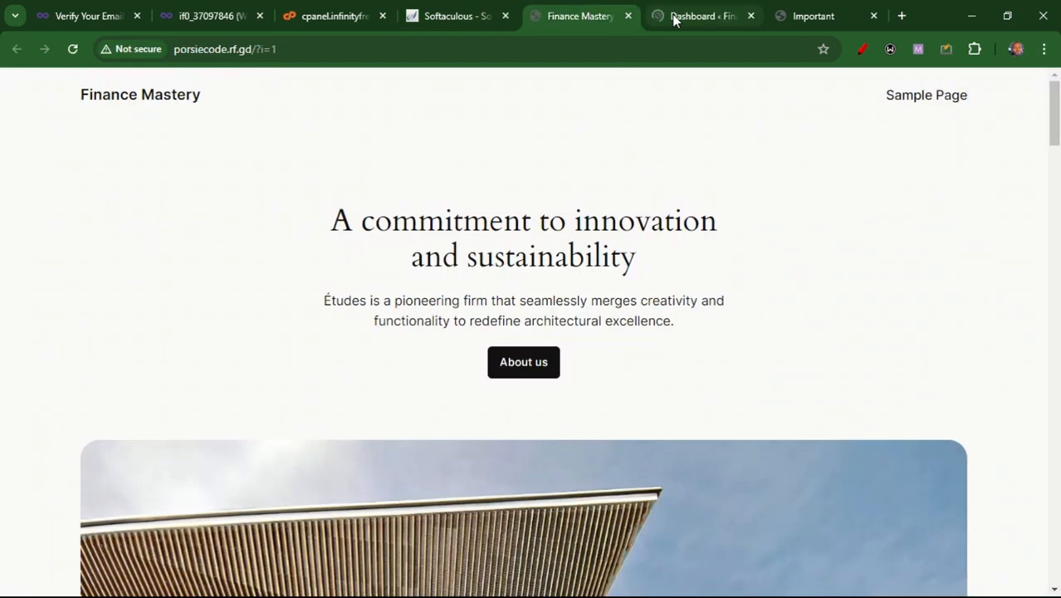
click(674, 17)
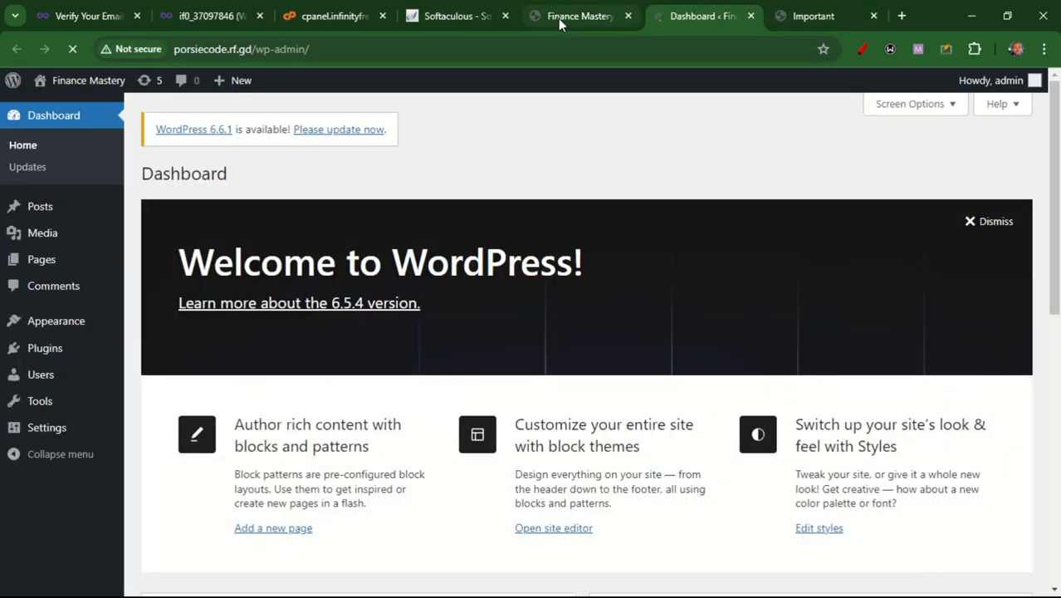
click(557, 16)
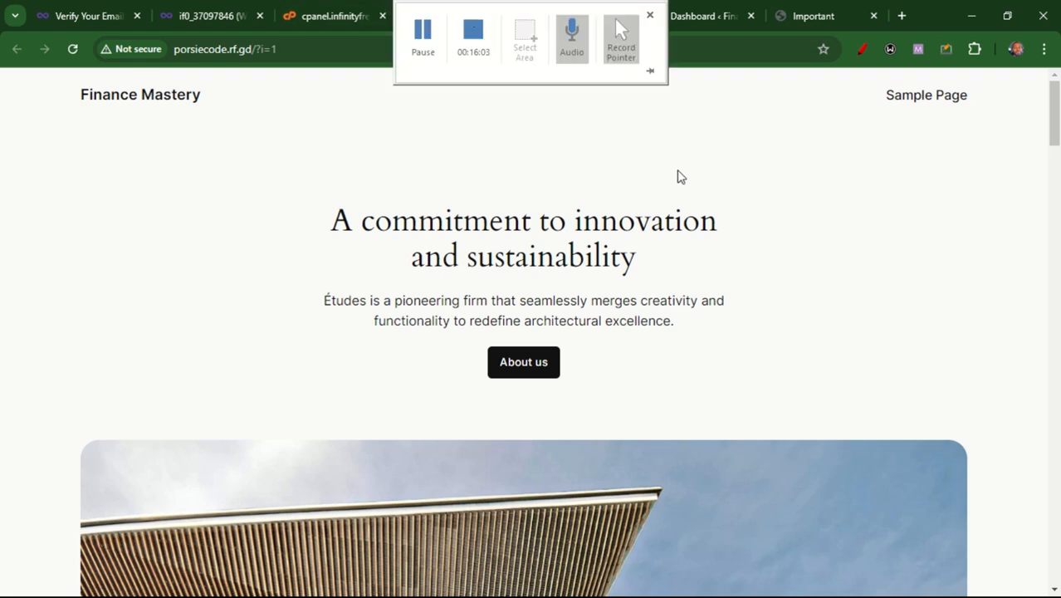
click(679, 10)
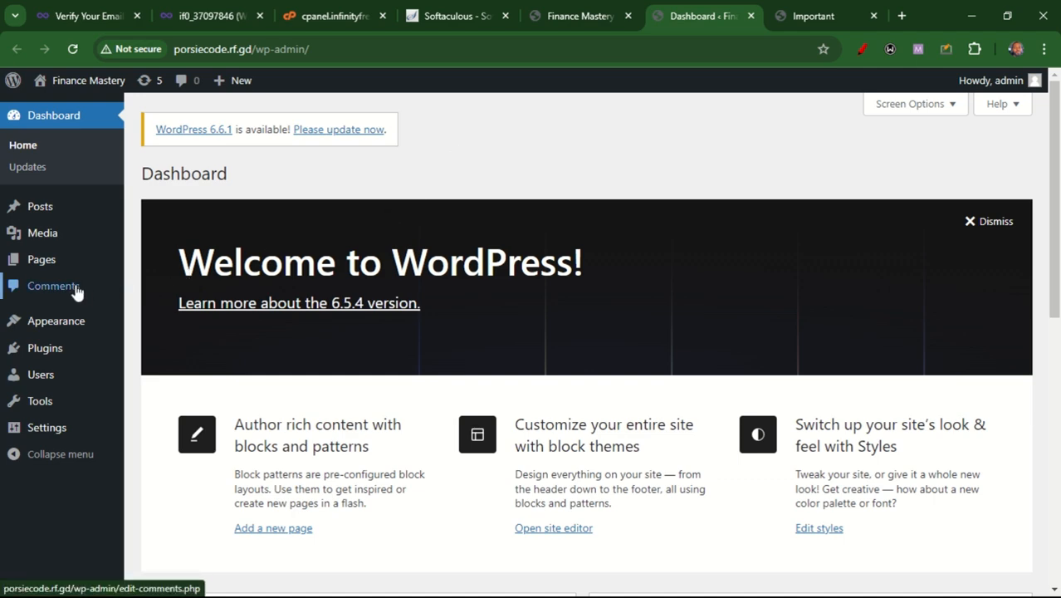
Open the Appearance themes page and the Plugins page in separate new tabs
mouse_move(52, 348)
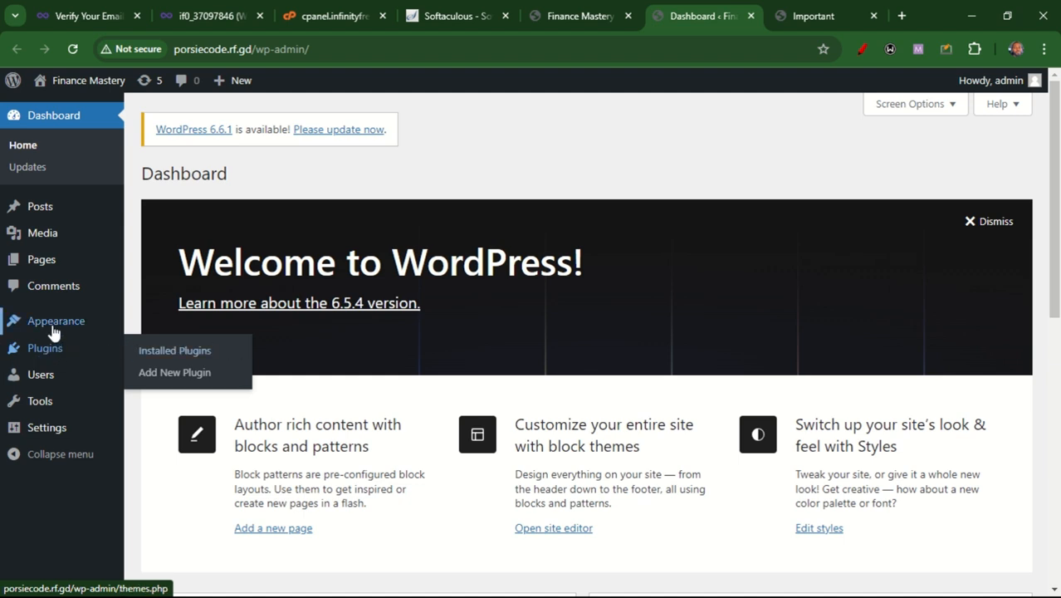
middle_click(52, 333)
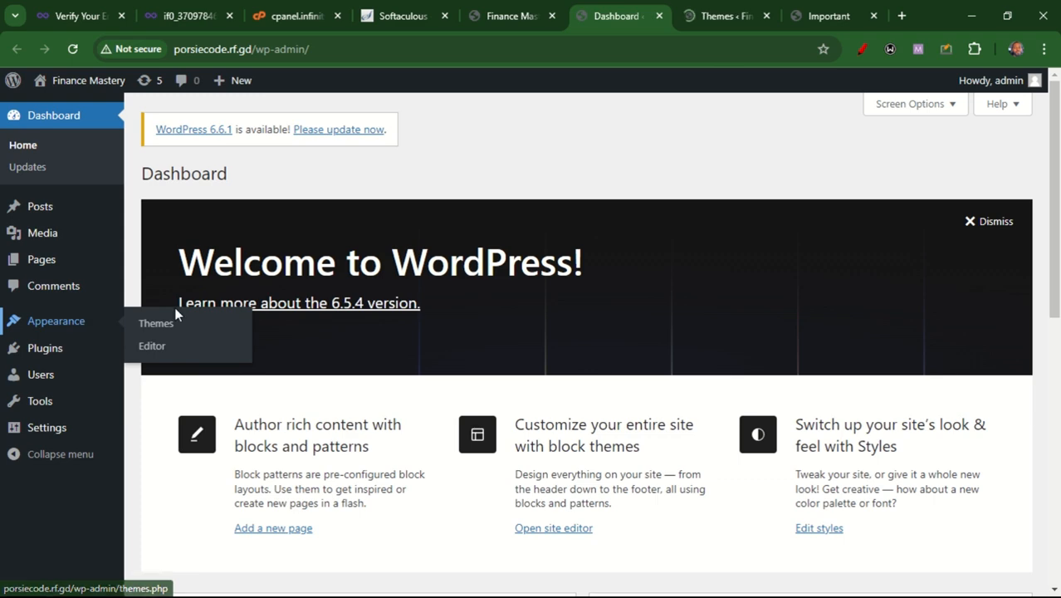
middle_click(58, 350)
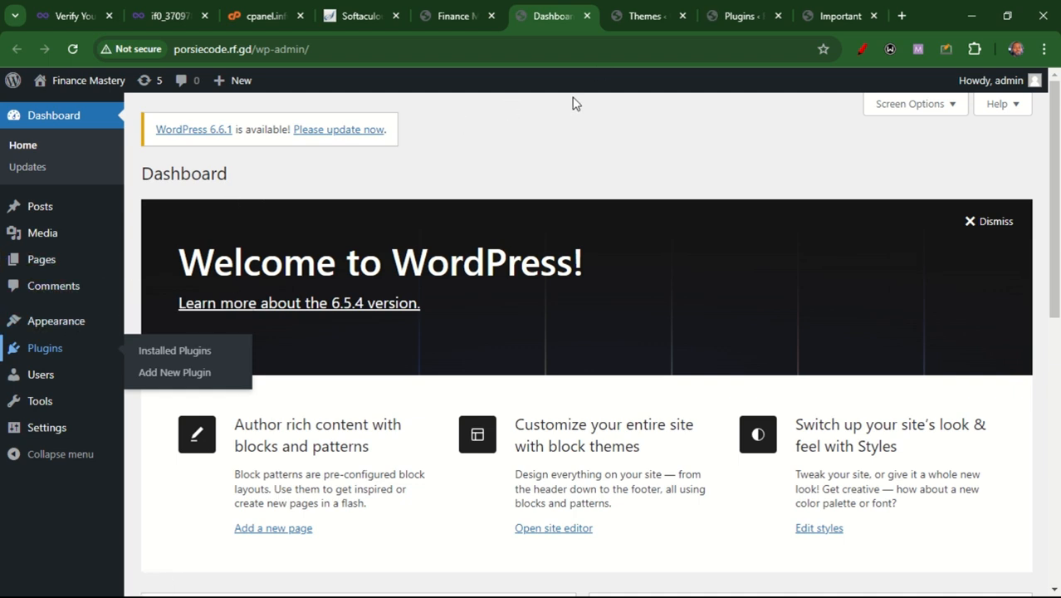
Switch to the Themes page and open Add New Theme
click(642, 10)
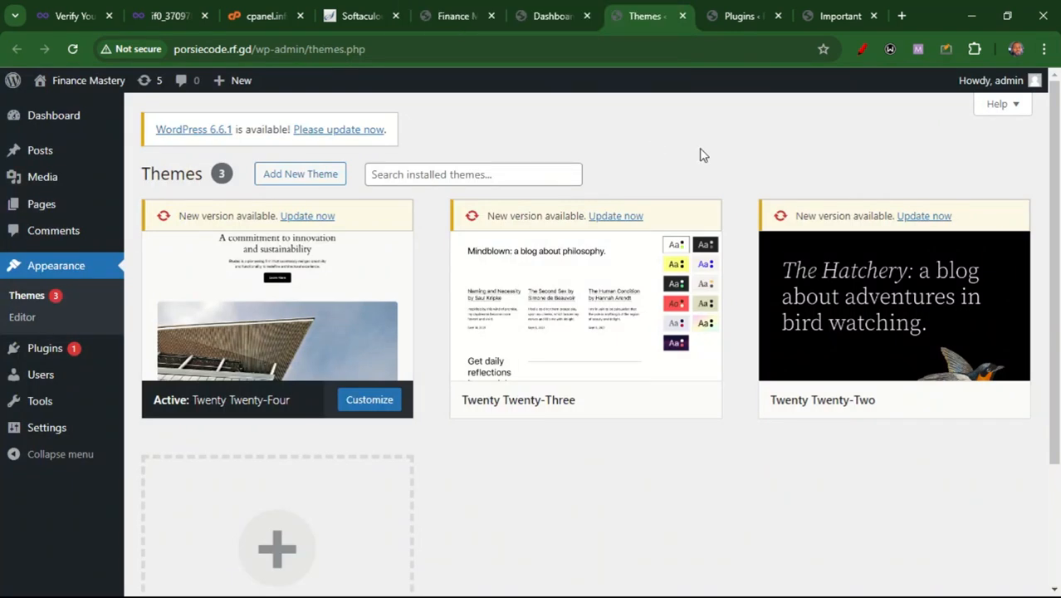
mouse_move(274, 284)
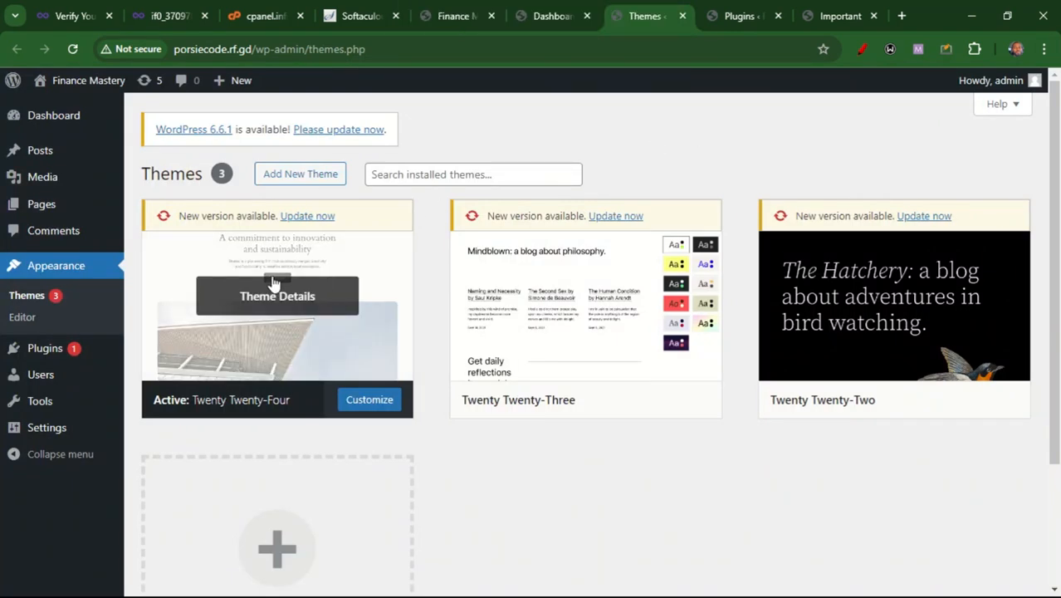
click(308, 180)
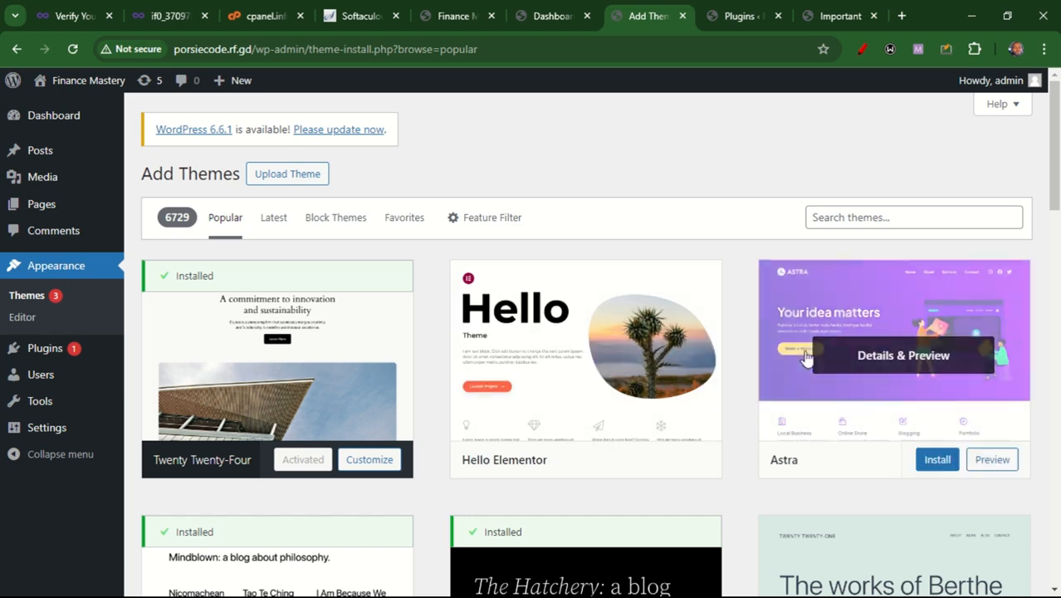
Install the OceanWP theme from the popular themes list and activate it
drag(1053, 174, 1059, 321)
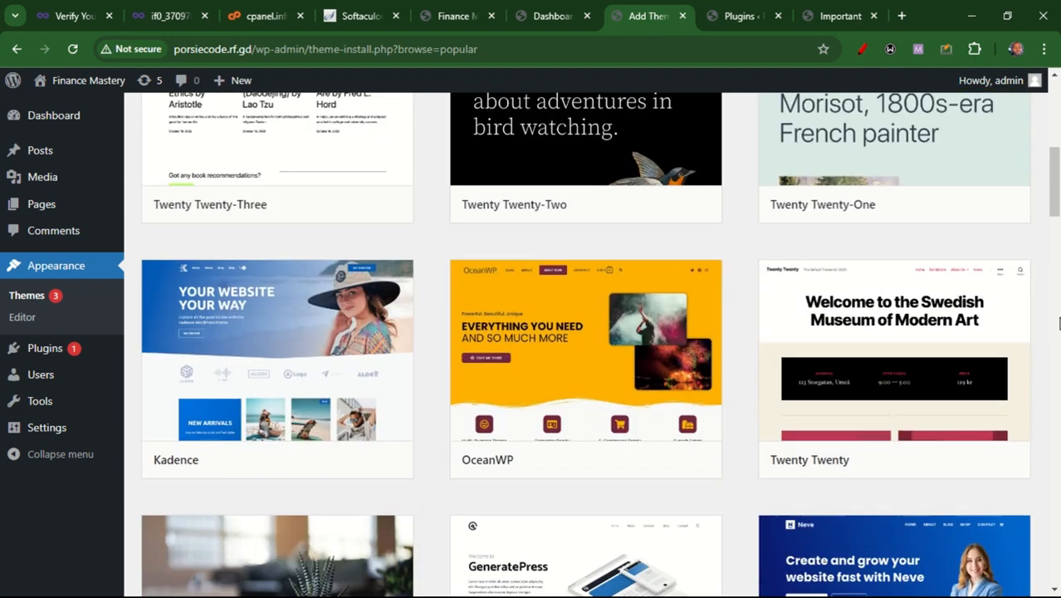
mouse_move(571, 431)
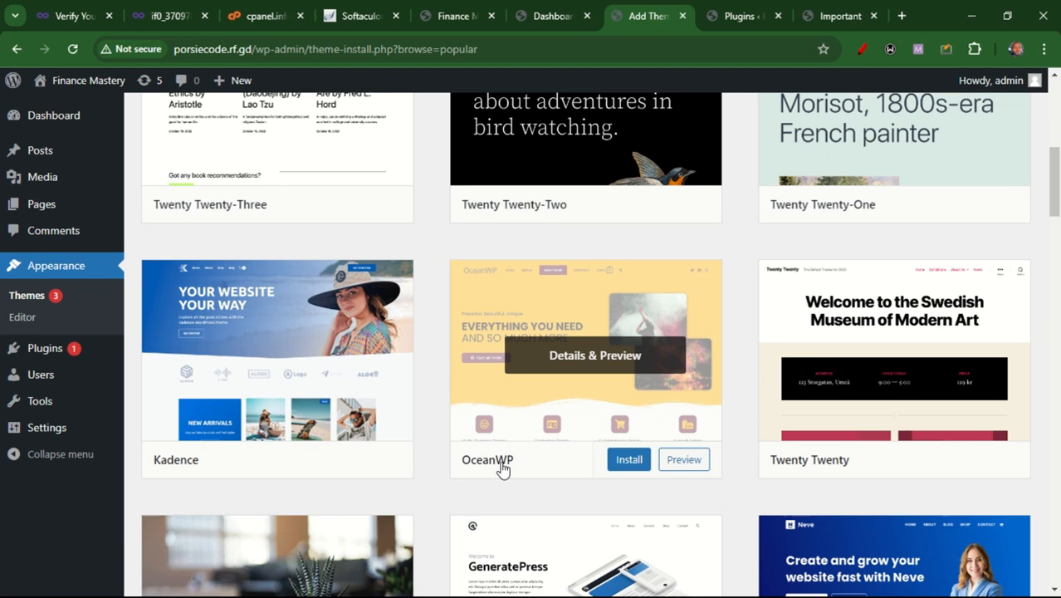
click(629, 462)
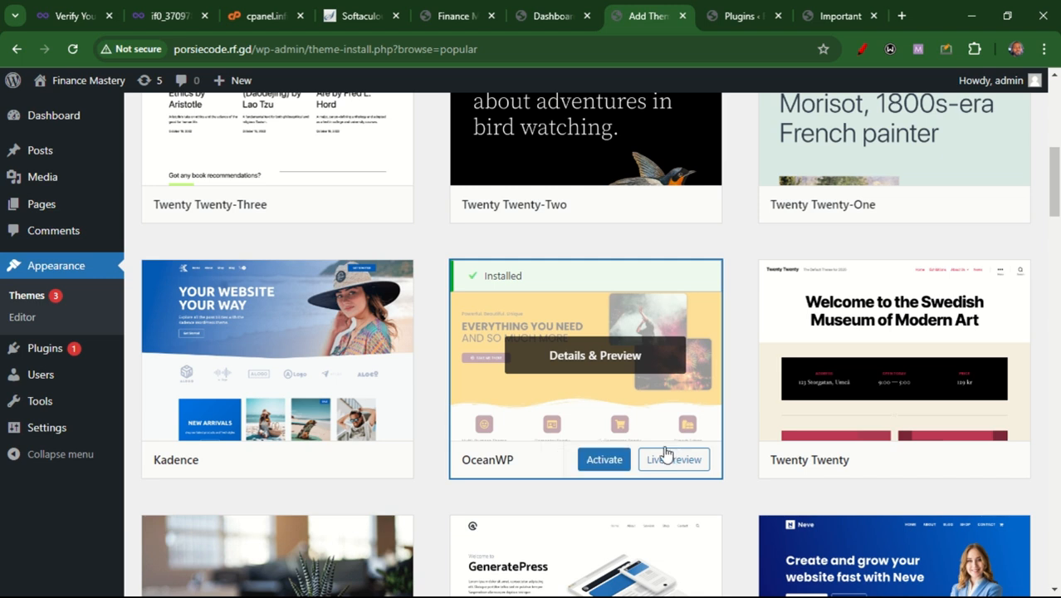
click(603, 465)
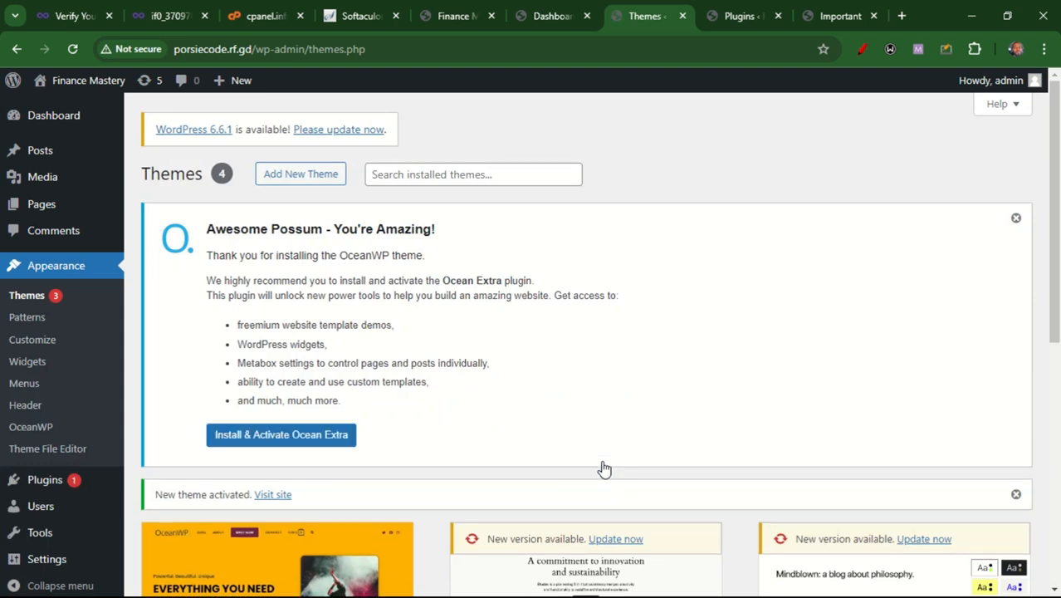
Install and activate the recommended Ocean Extra plugin, skipping the OceanWP opt-in screen
click(271, 438)
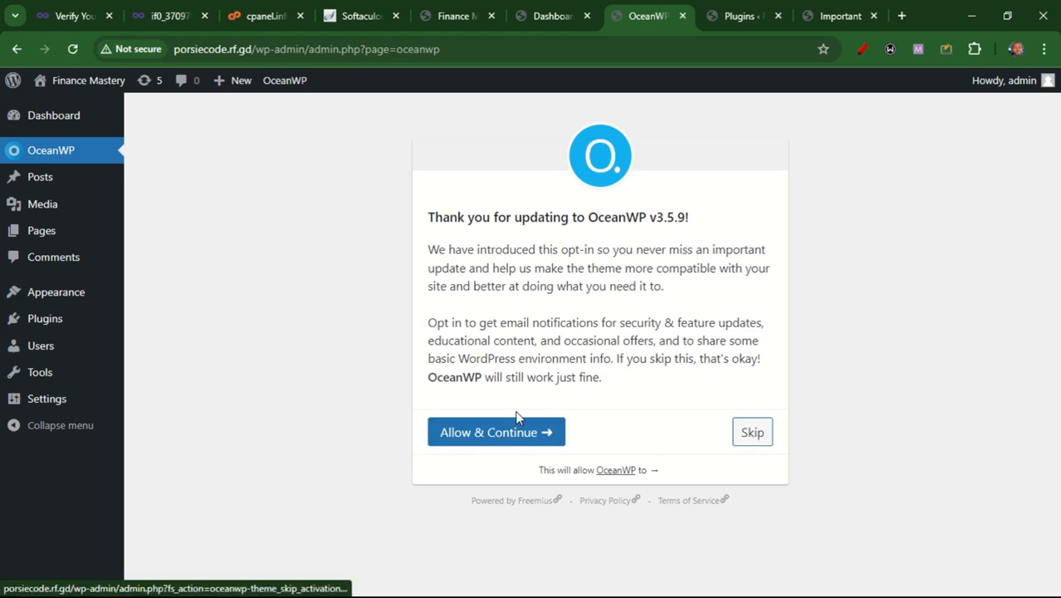
click(754, 432)
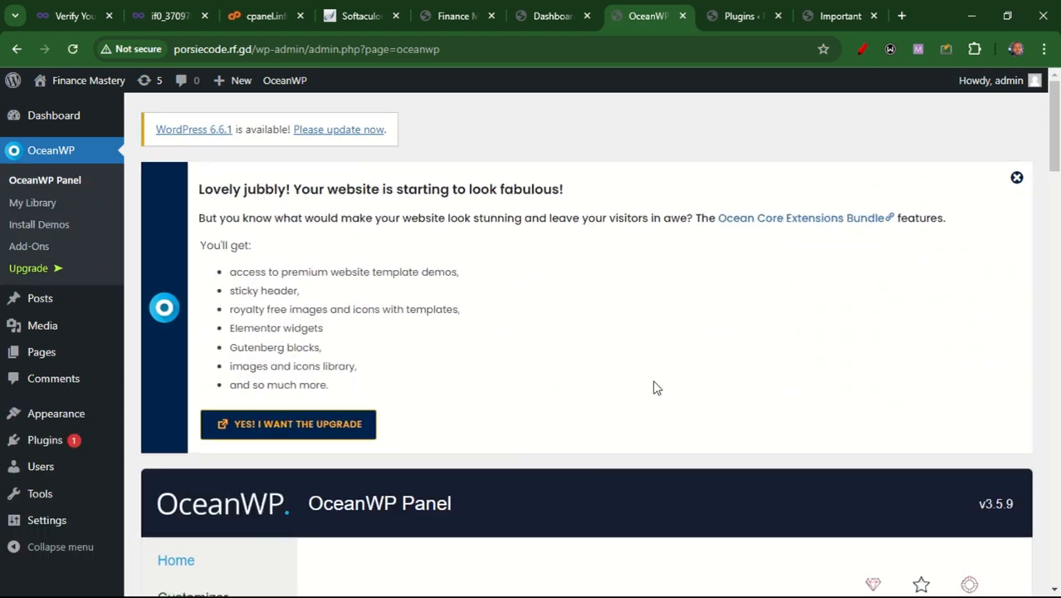
View the site with the new theme, switching between the site tab and the dashboard tab
click(464, 20)
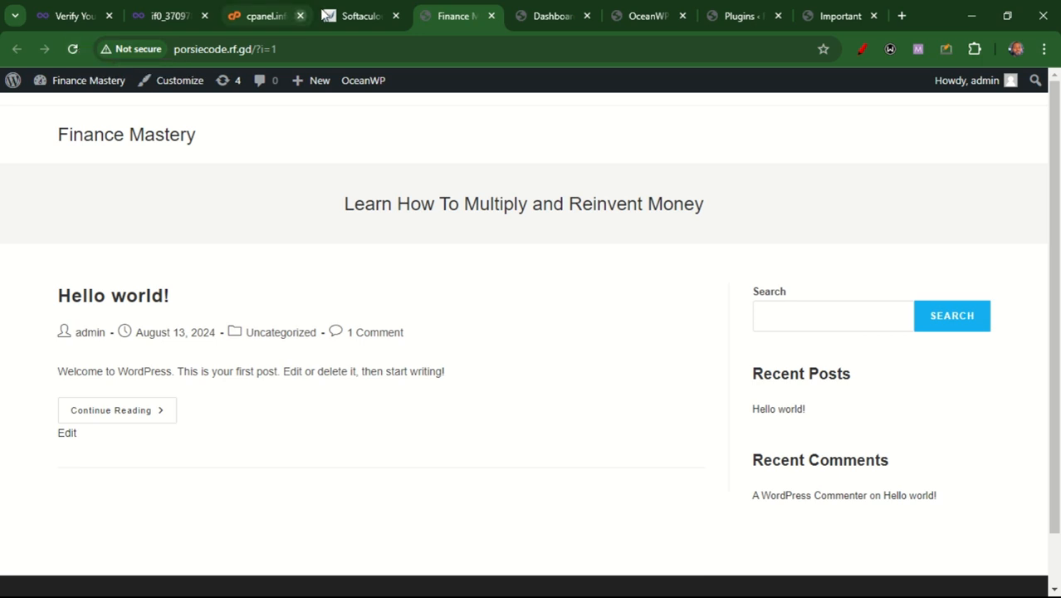
mouse_move(545, 5)
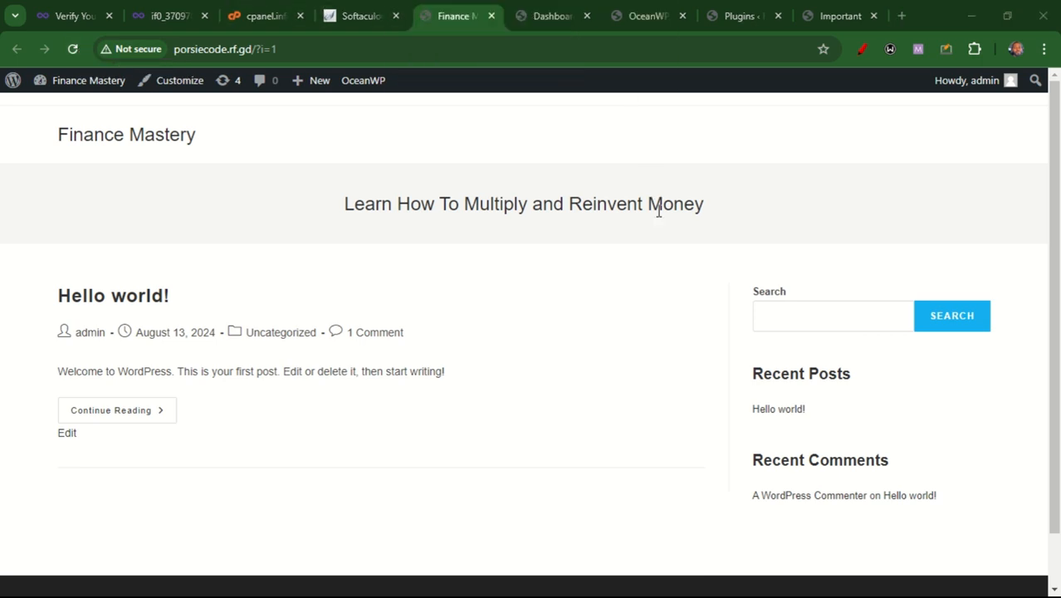
click(545, 25)
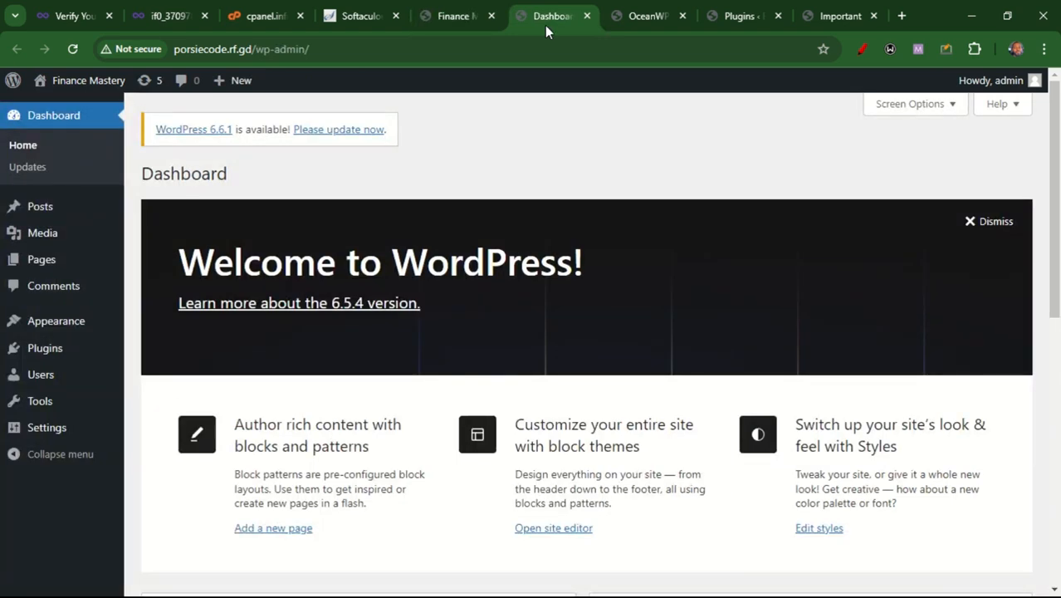
click(499, 20)
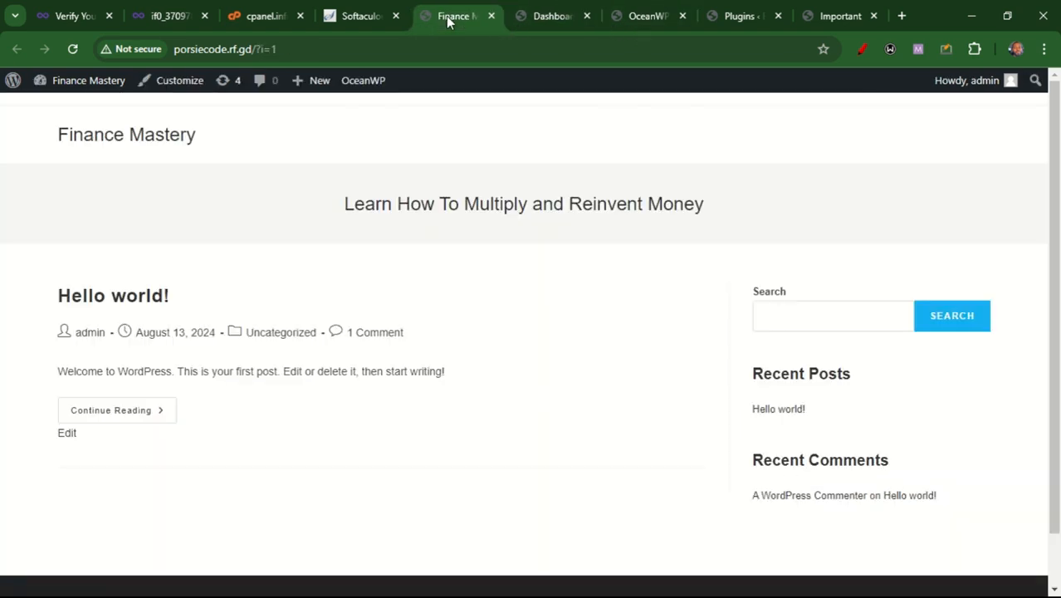
Search the plugin directory for elementor and install Elementor Website Builder
click(718, 24)
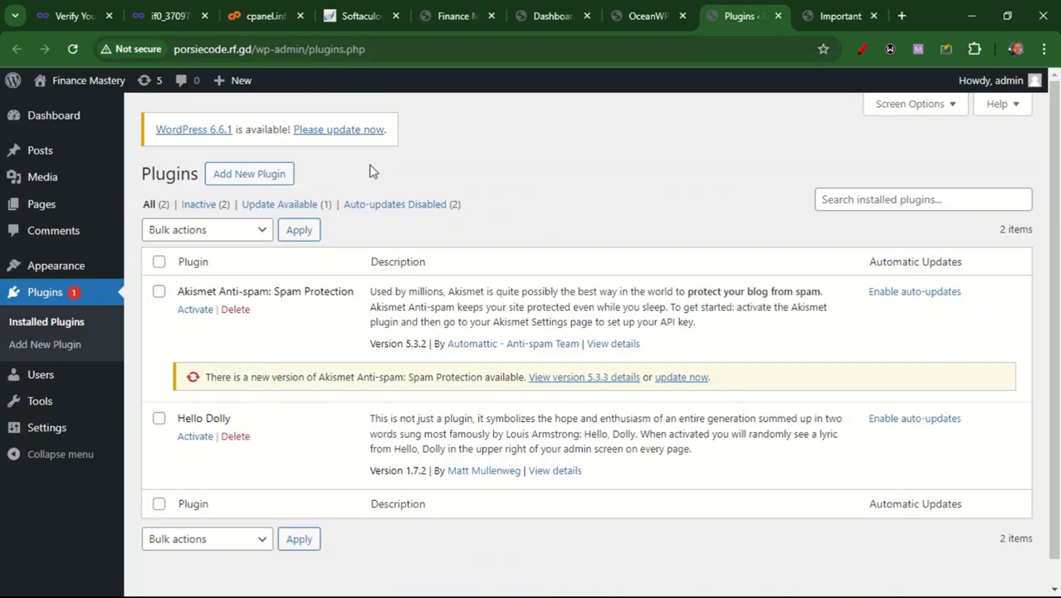
click(262, 176)
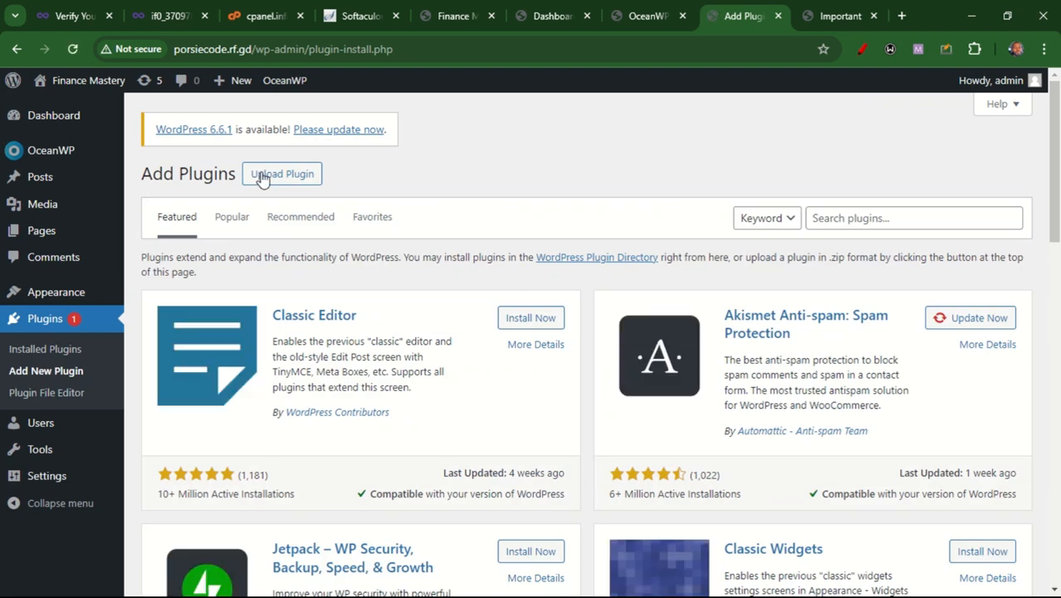
click(857, 217)
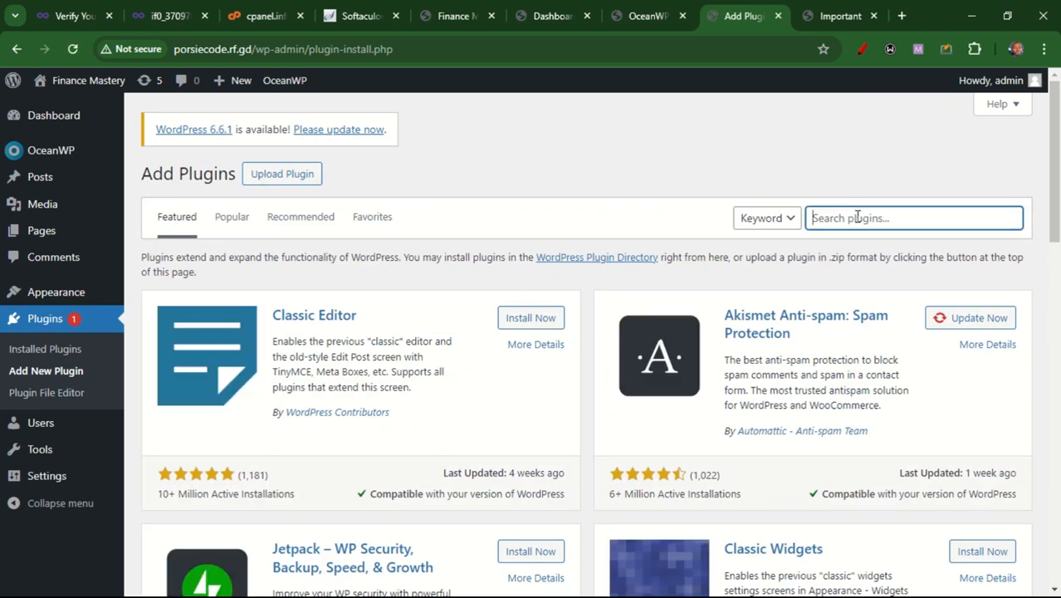
text(elemento)
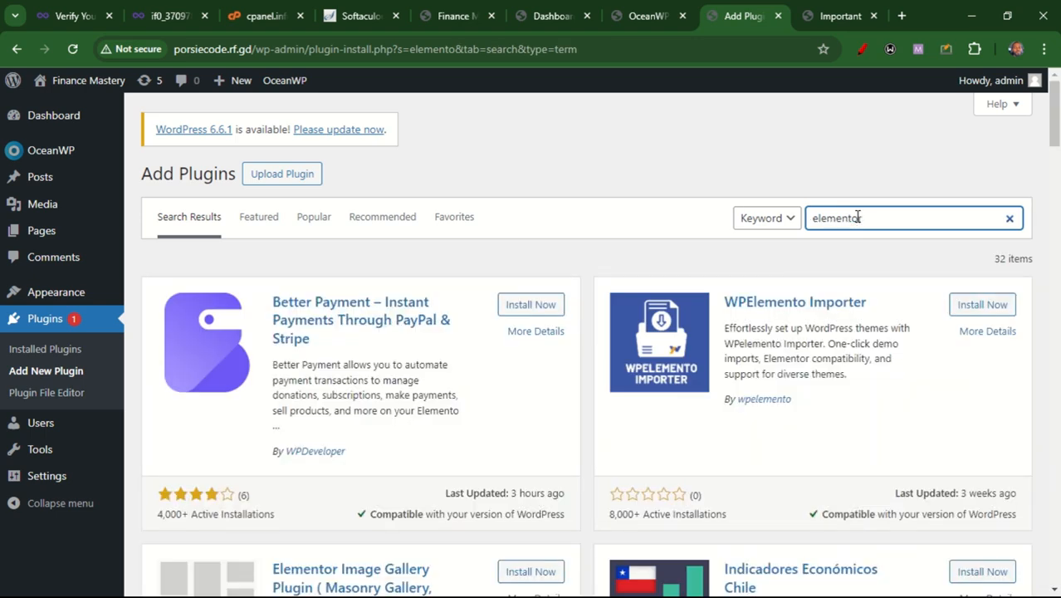
text(r)
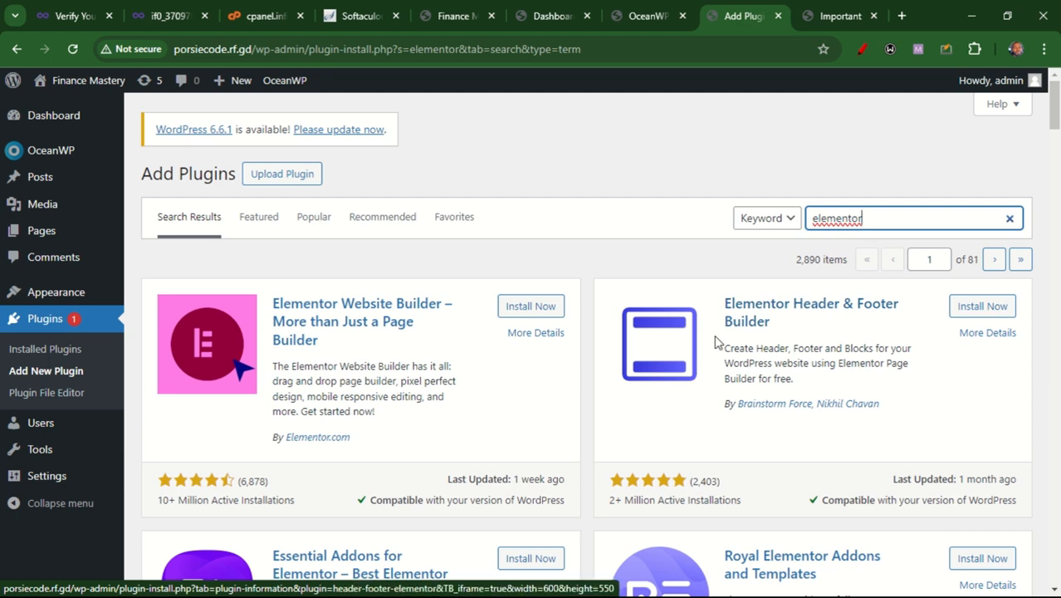
click(538, 314)
click(538, 314)
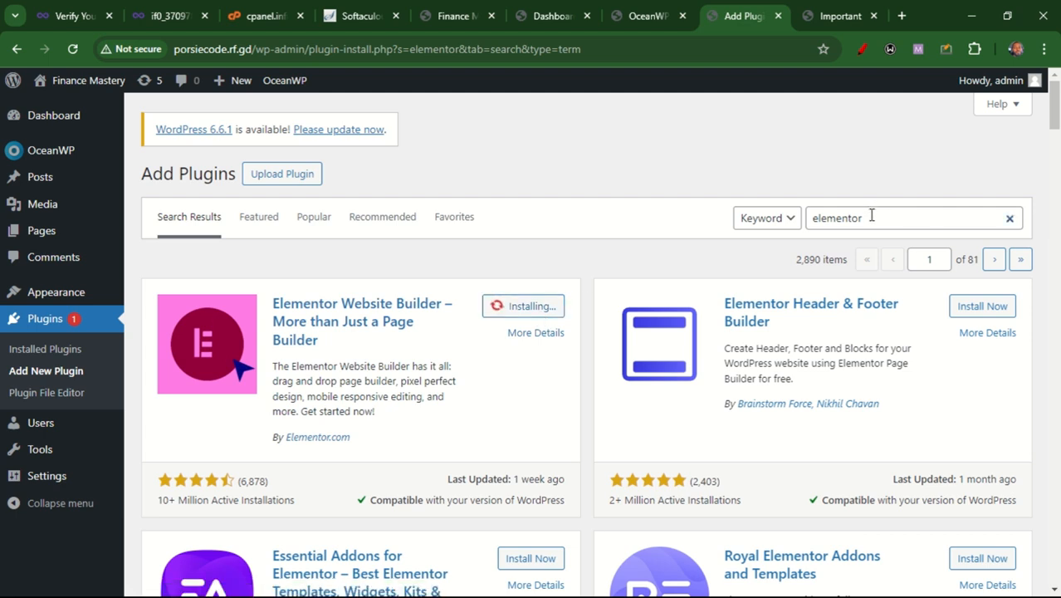
Search the plugin directory for envato and install Envato Elements – Photos & Elementor Templates
drag(872, 216, 805, 228)
text(el)
key(BackSpace)
text(nvato)
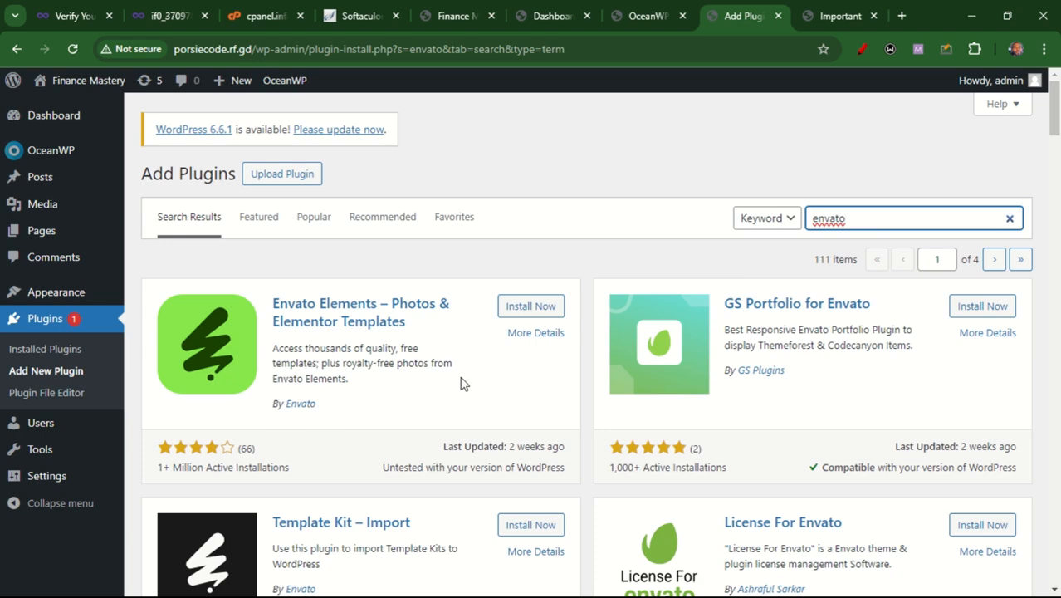
click(530, 307)
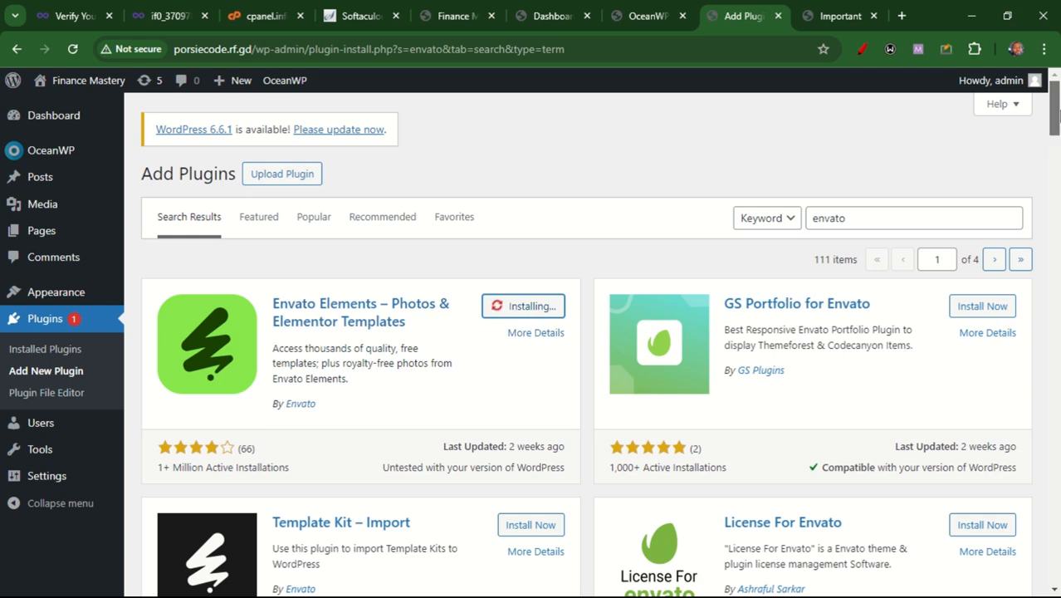
Activate Elementor and Envato Elements together with a bulk action on the installed plugins list
scroll(1055, 139, down, 3)
scroll(1056, 139, up, 3)
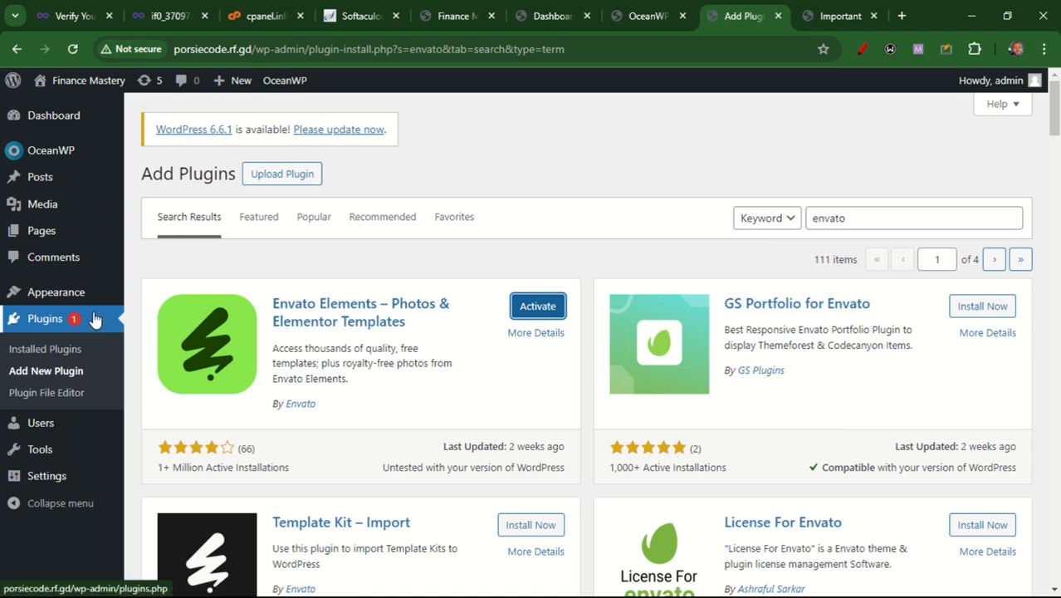
mouse_move(78, 304)
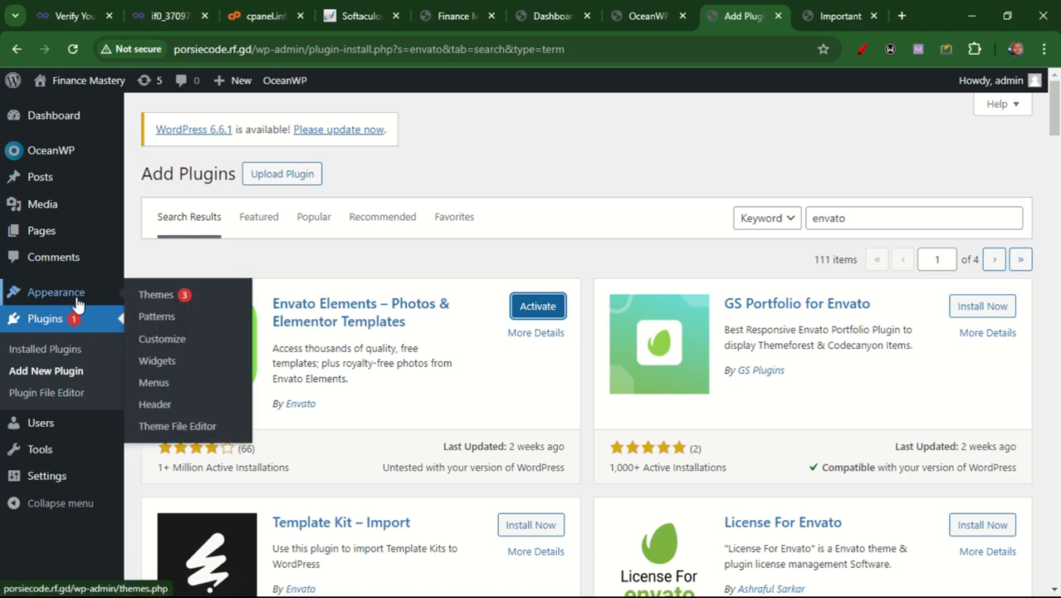
click(50, 352)
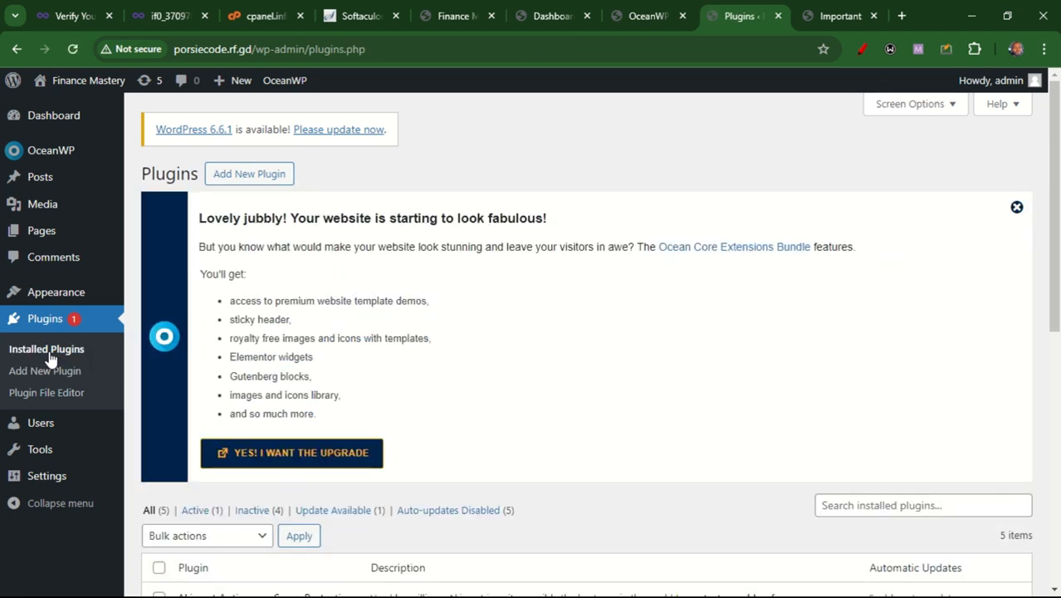
drag(1055, 256, 1059, 441)
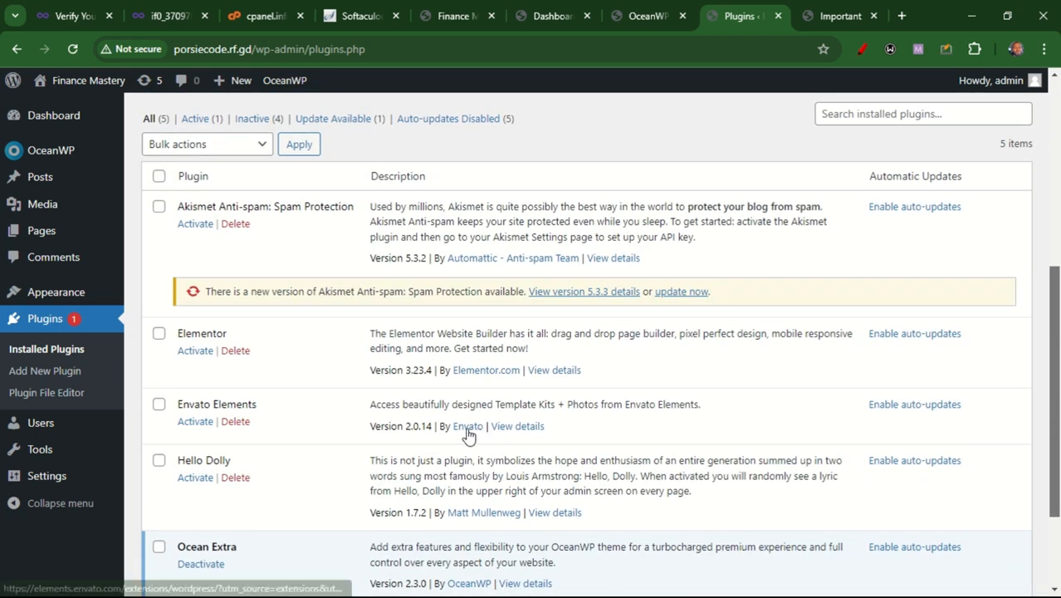
click(159, 336)
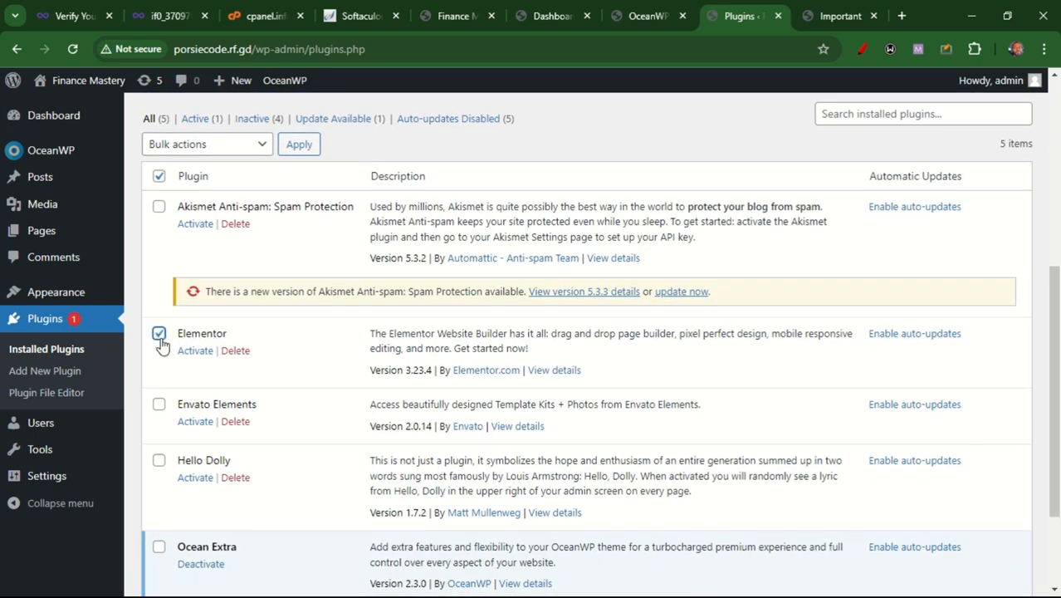
click(159, 404)
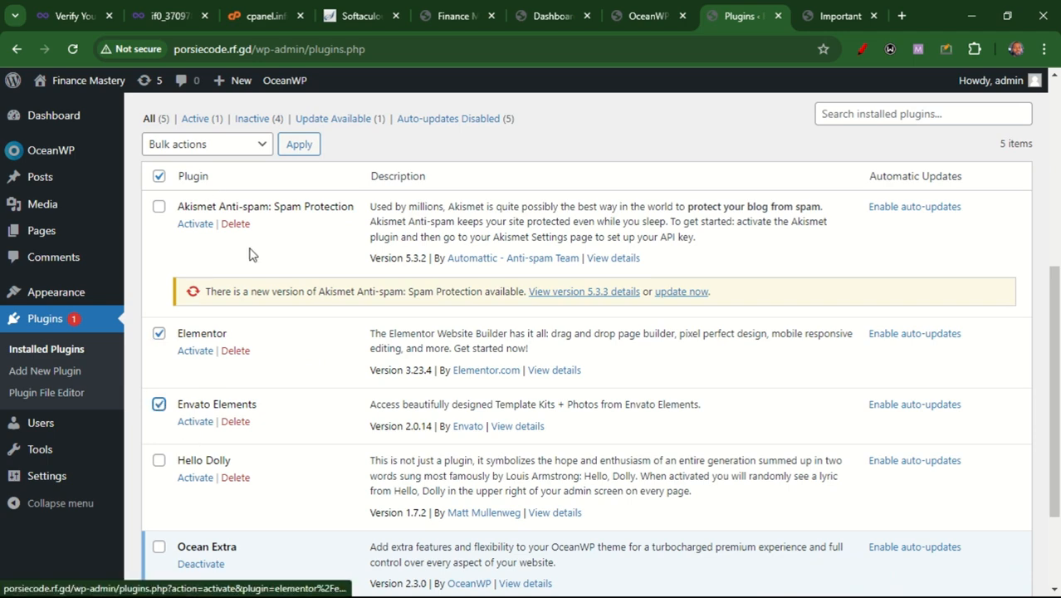
click(249, 145)
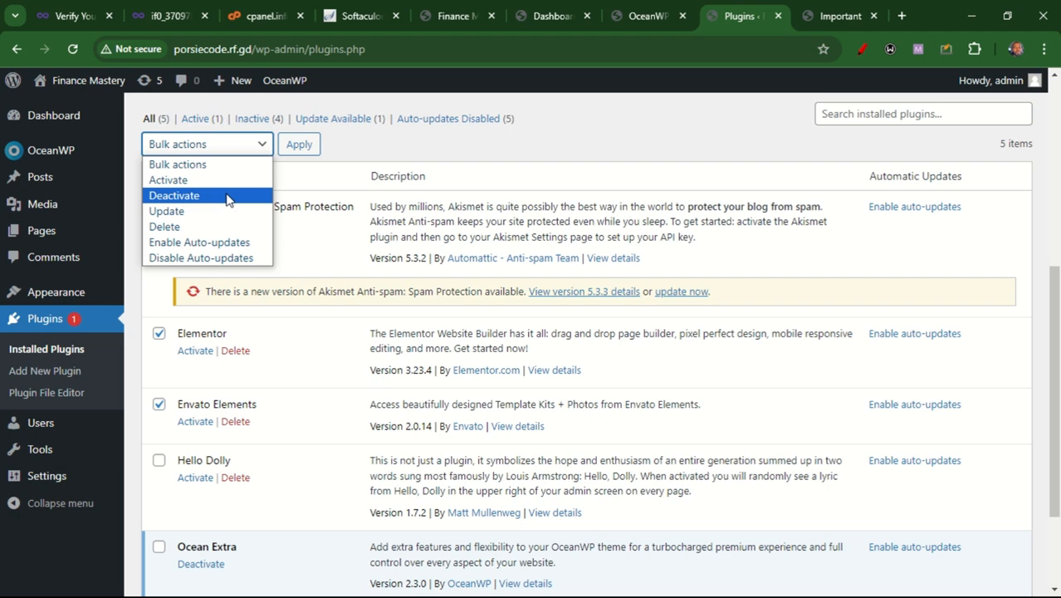
click(222, 180)
click(295, 145)
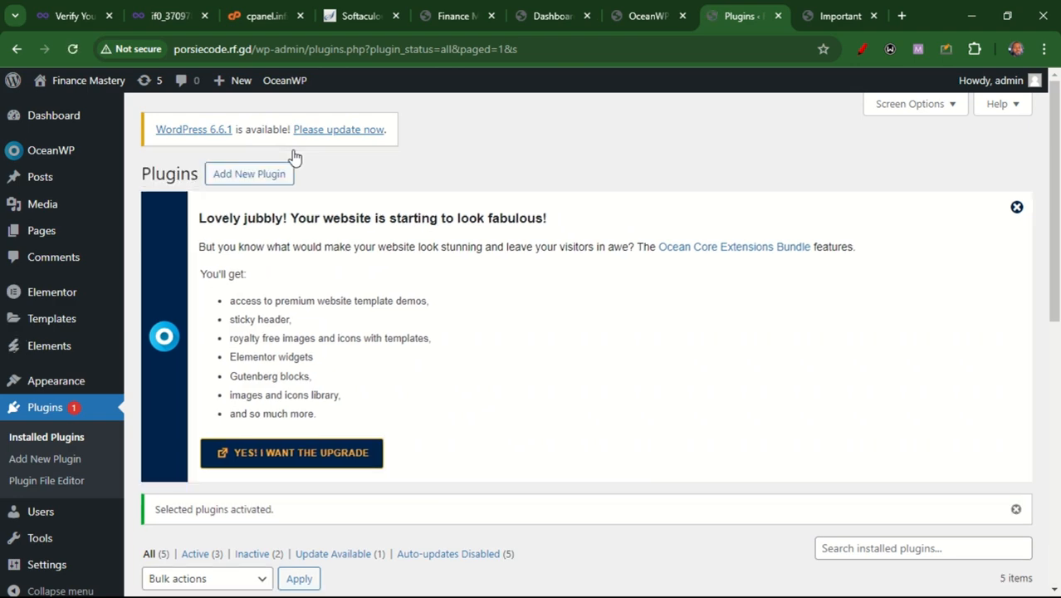
Open Pages in a new tab, add a new page titled Home and publish it
drag(1057, 149, 1056, 99)
middle_click(70, 239)
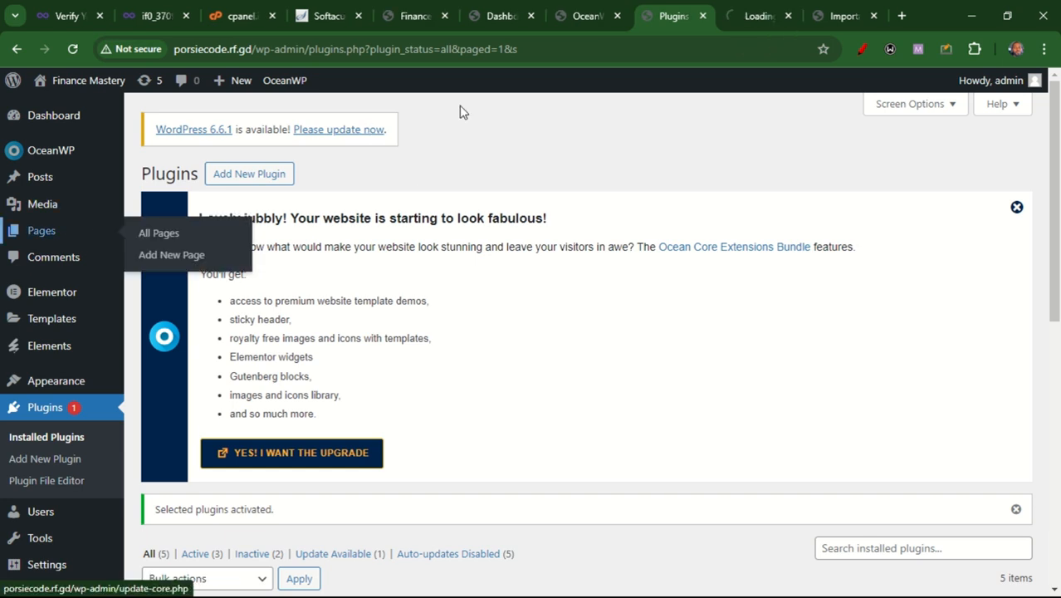
click(768, 14)
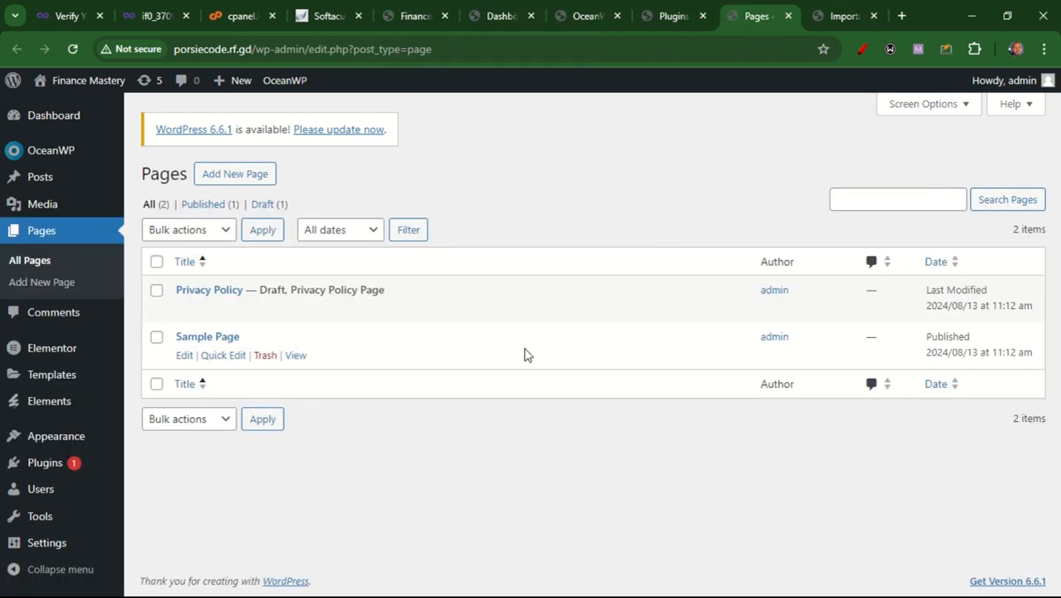
click(251, 185)
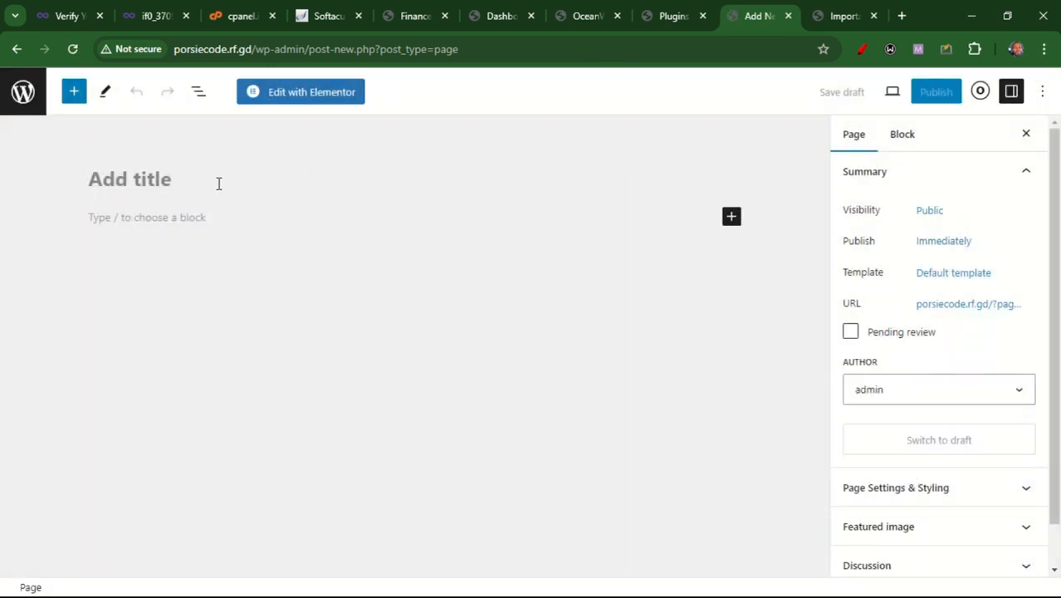
click(150, 185)
text(Home)
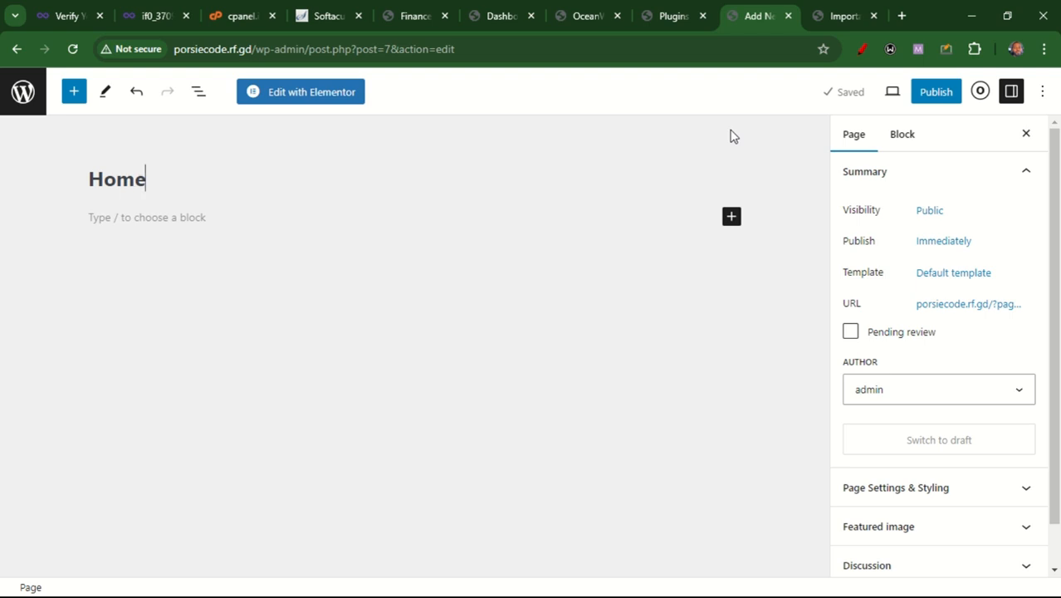
click(932, 96)
click(912, 103)
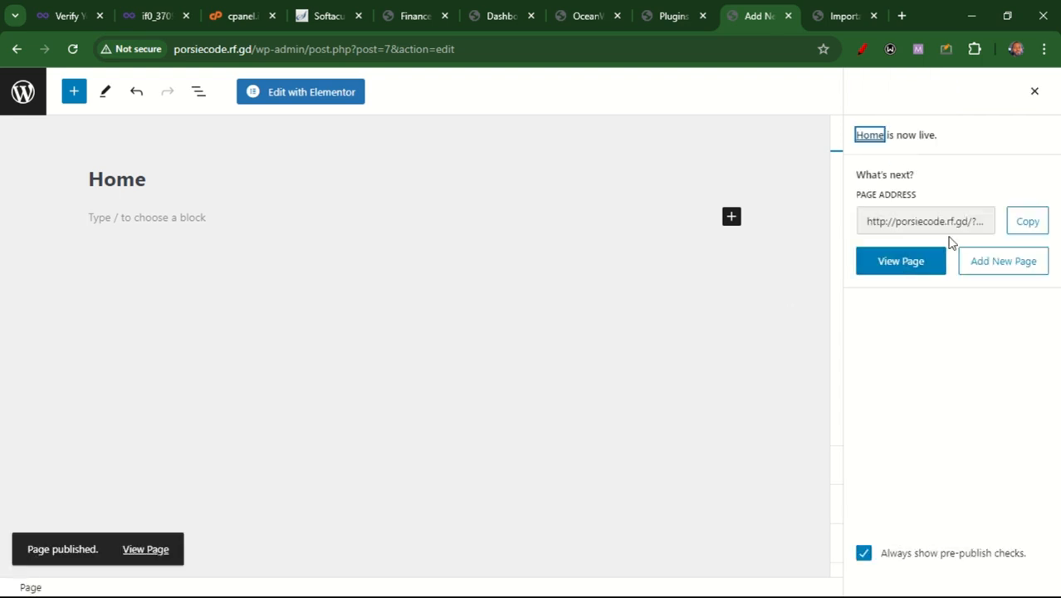
Open the published Home page's address in the spare tab to view it and return to the editor
click(932, 227)
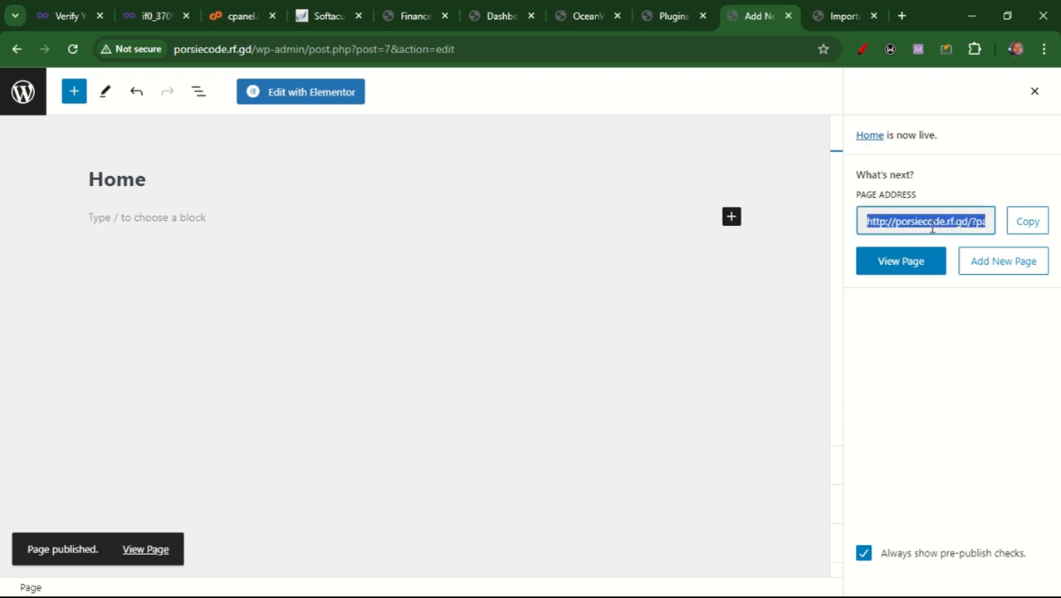
click(838, 13)
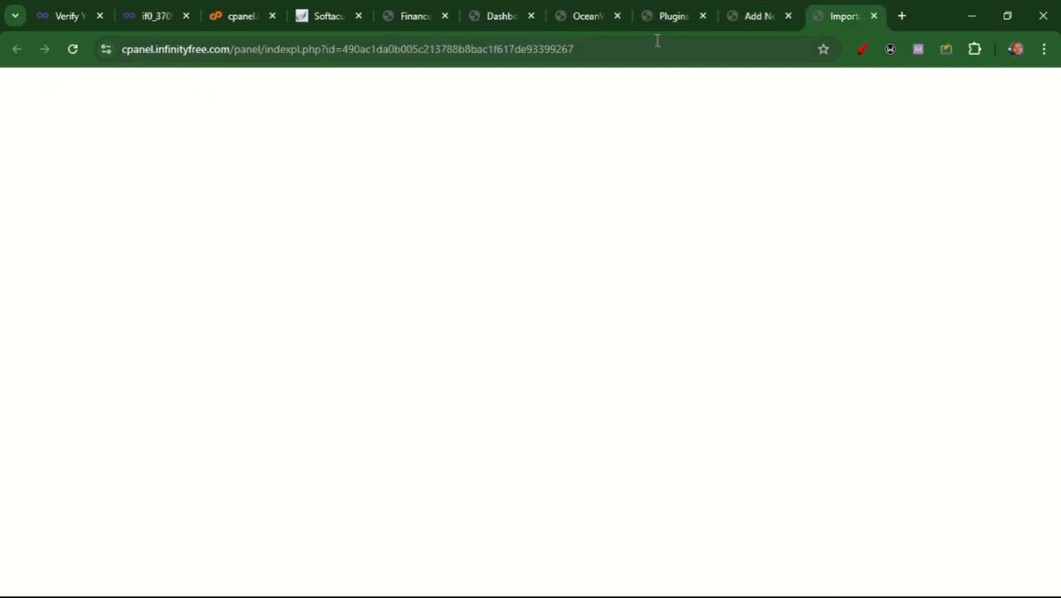
click(668, 51)
text(http://porsiecode.rf.gd/?page_id=7)
key(Return)
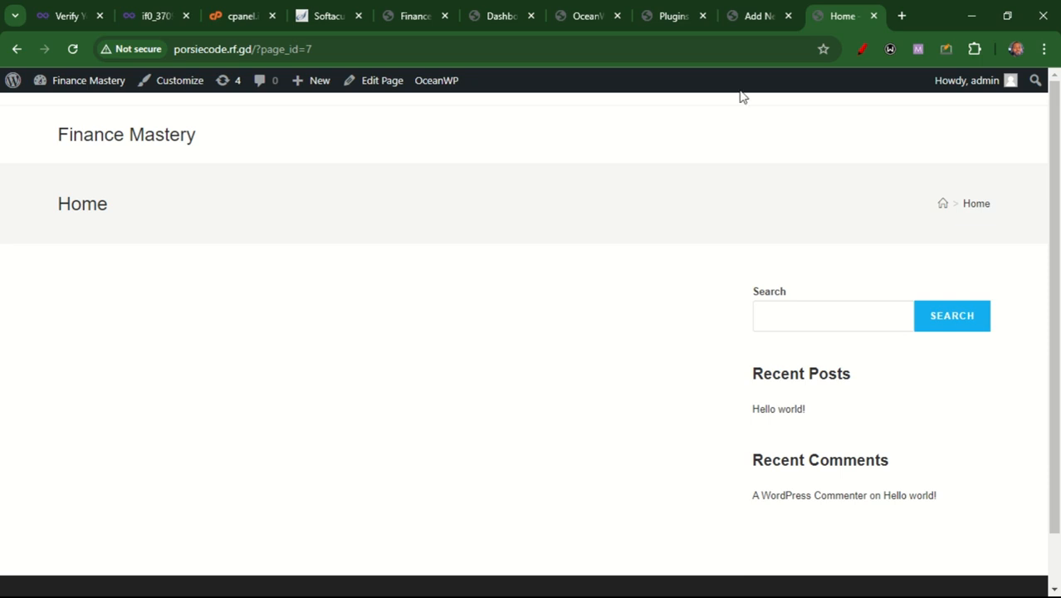
click(755, 18)
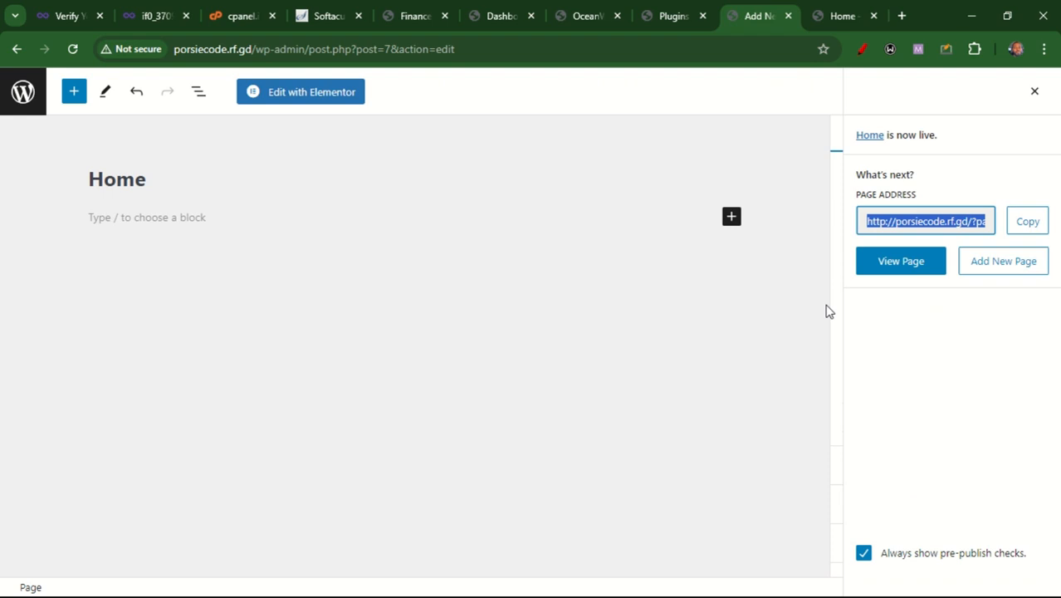
Close the publish panel and look through the Home page's sidebar settings sections
click(1033, 92)
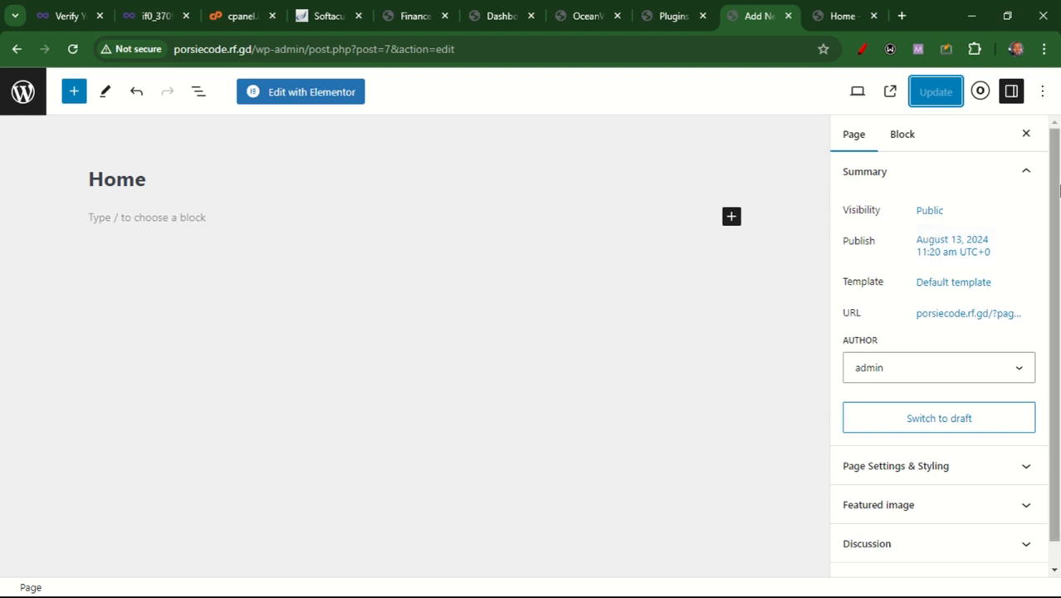
scroll(1056, 182, down, 1)
click(959, 572)
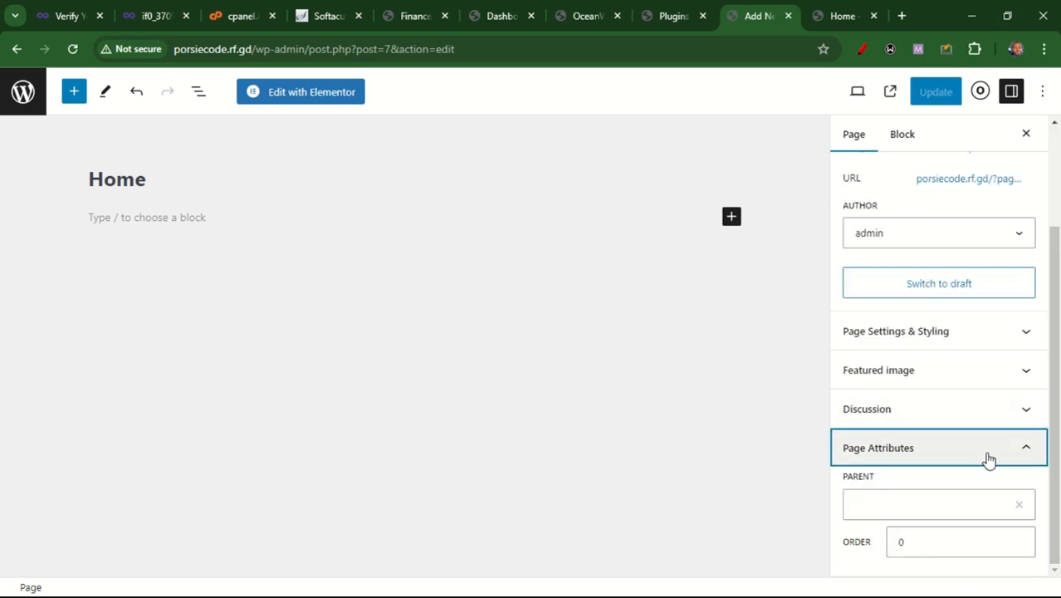
click(988, 459)
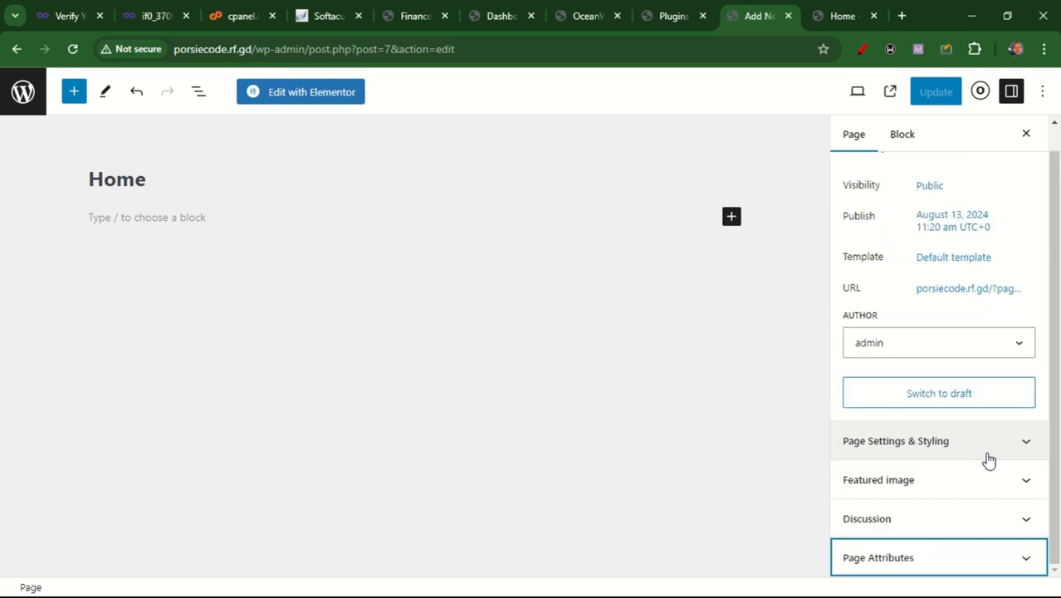
click(894, 144)
click(850, 150)
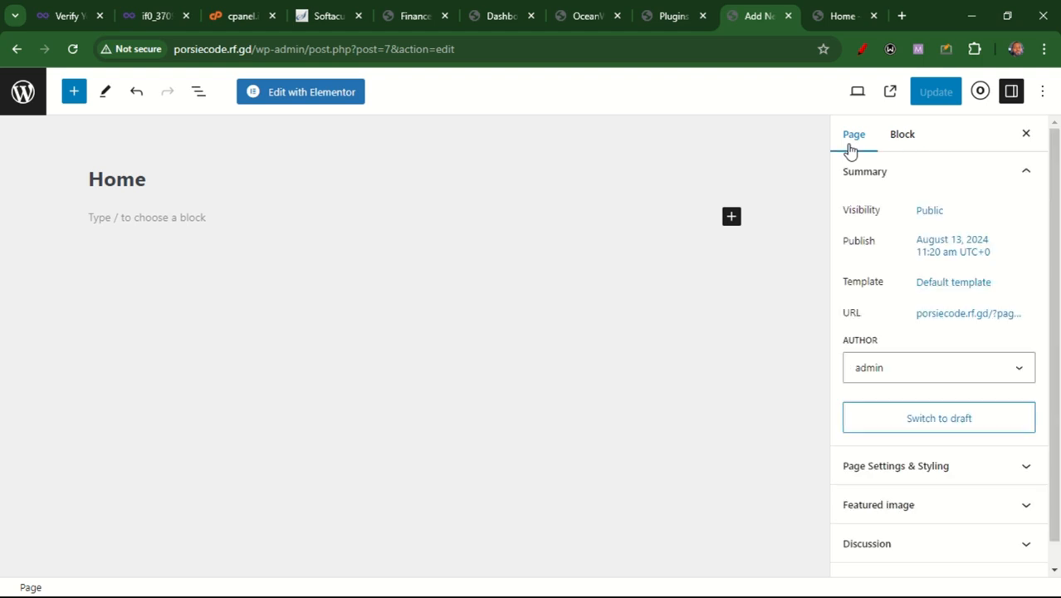
scroll(1055, 353, down, 1)
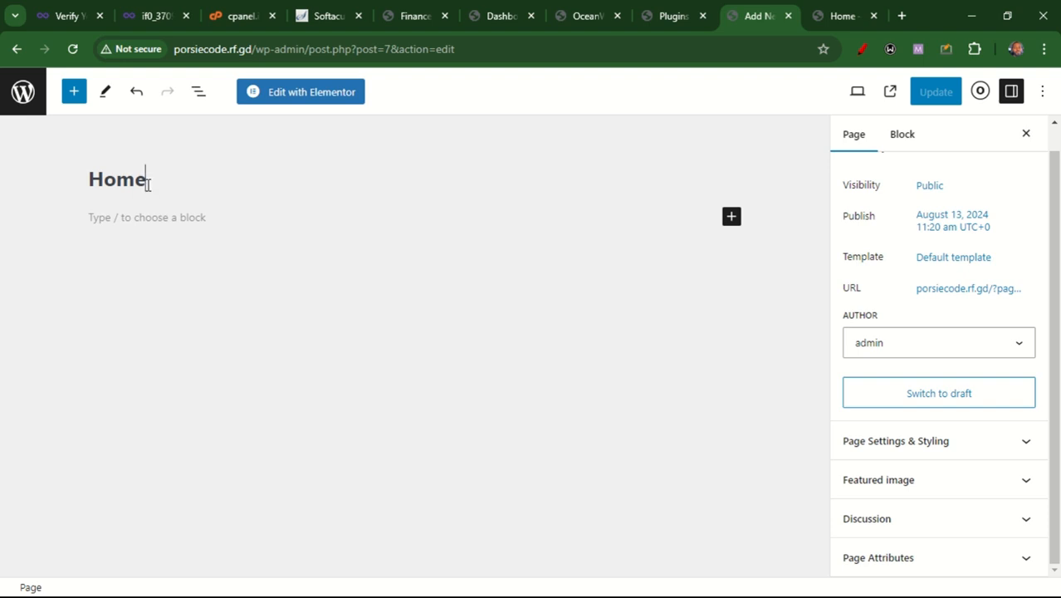
click(229, 200)
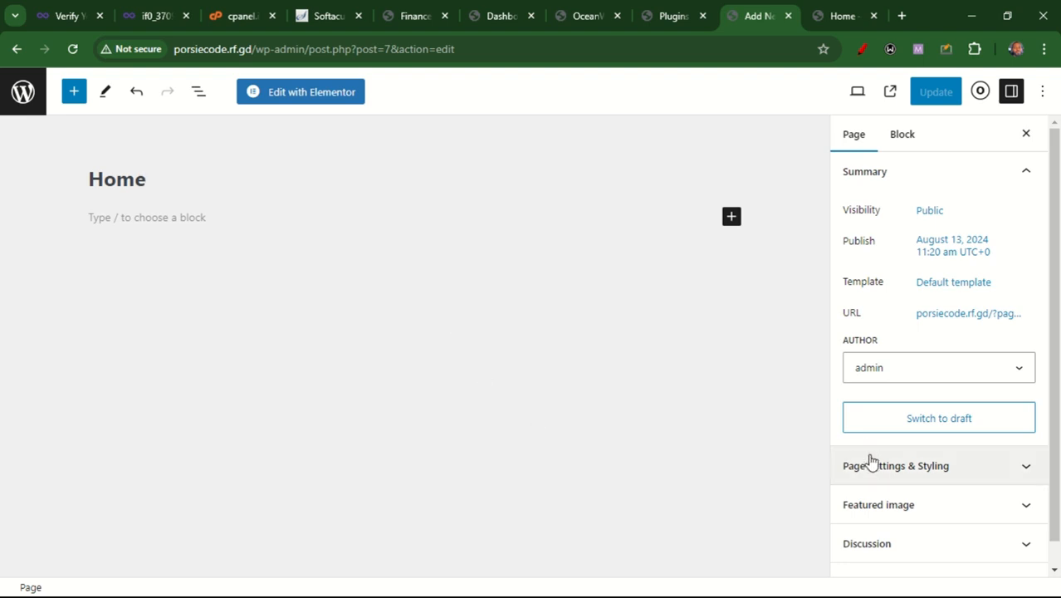
Open the OceanWP page settings for Home and set the Content Layout to Full Width
click(906, 470)
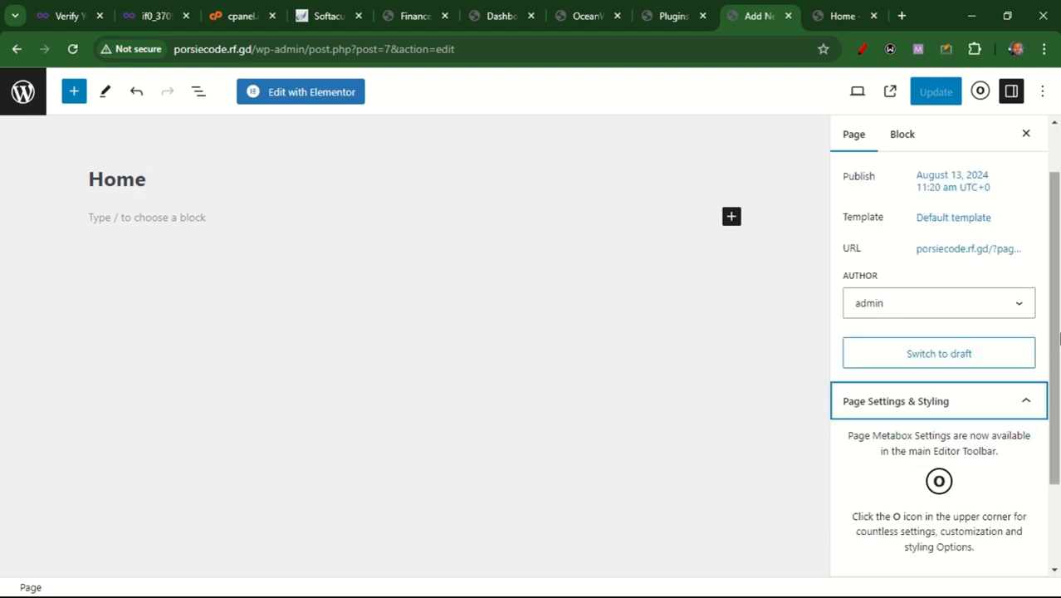
drag(1056, 373, 1057, 451)
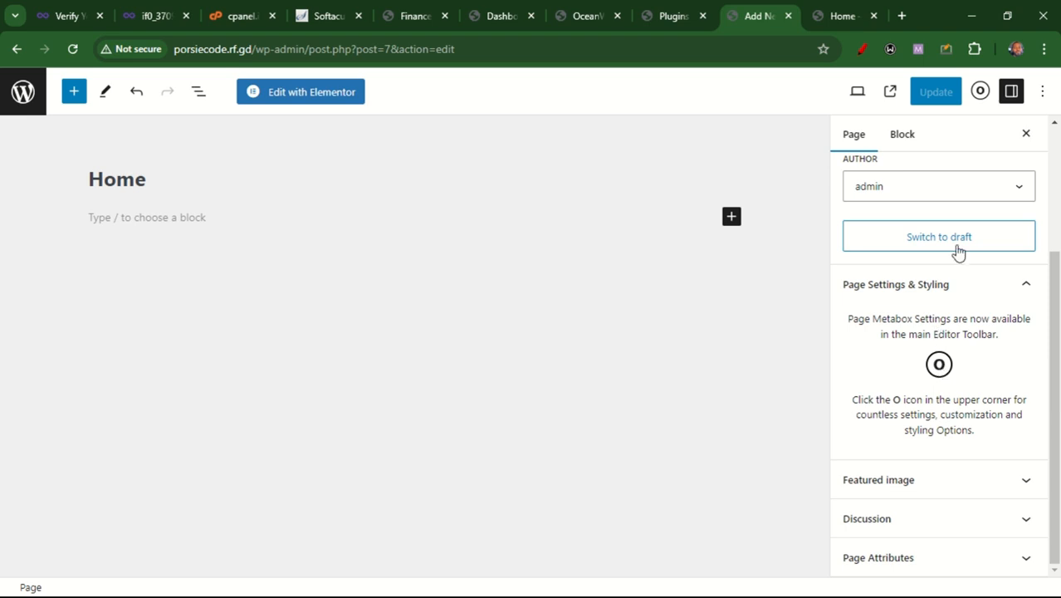
click(982, 94)
click(928, 174)
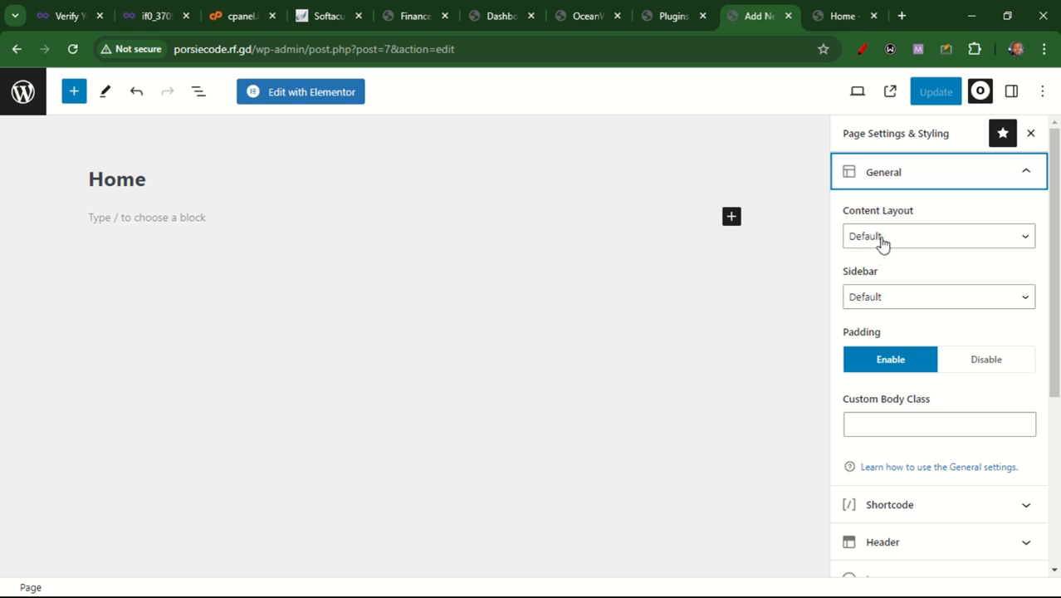
click(907, 238)
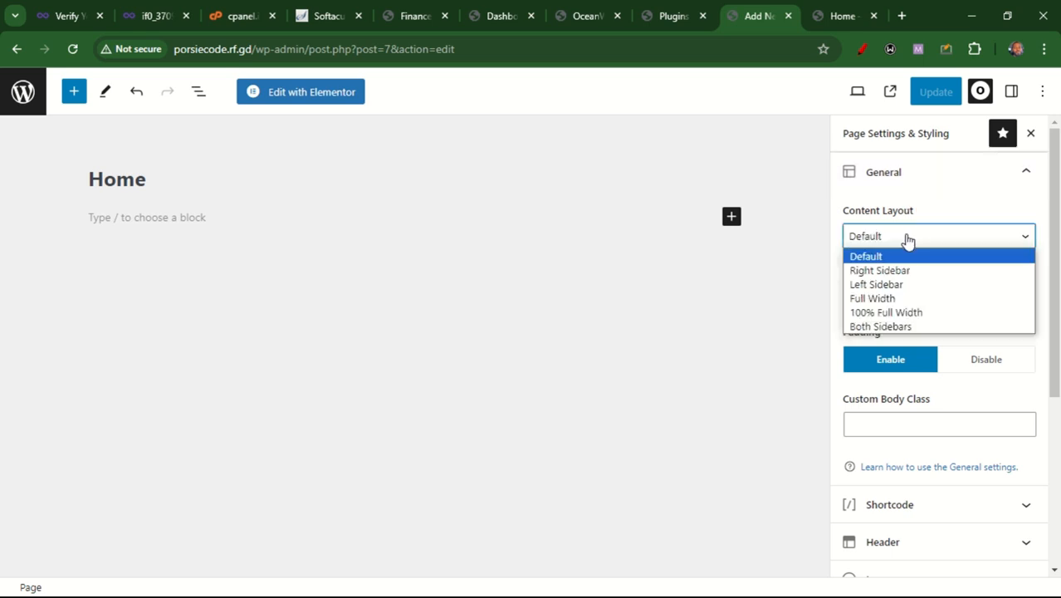
click(891, 298)
click(901, 303)
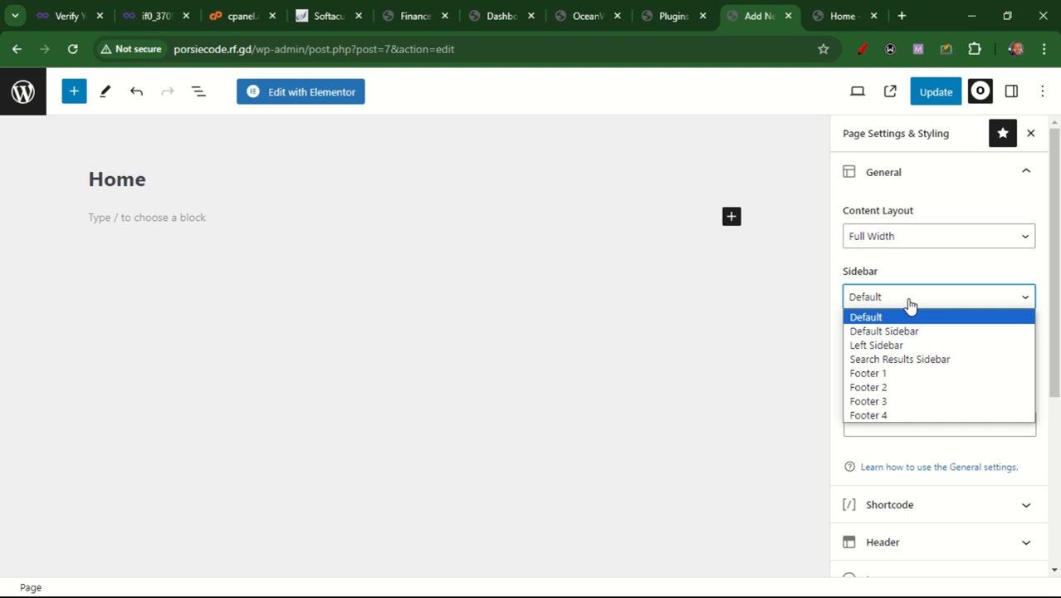
click(893, 306)
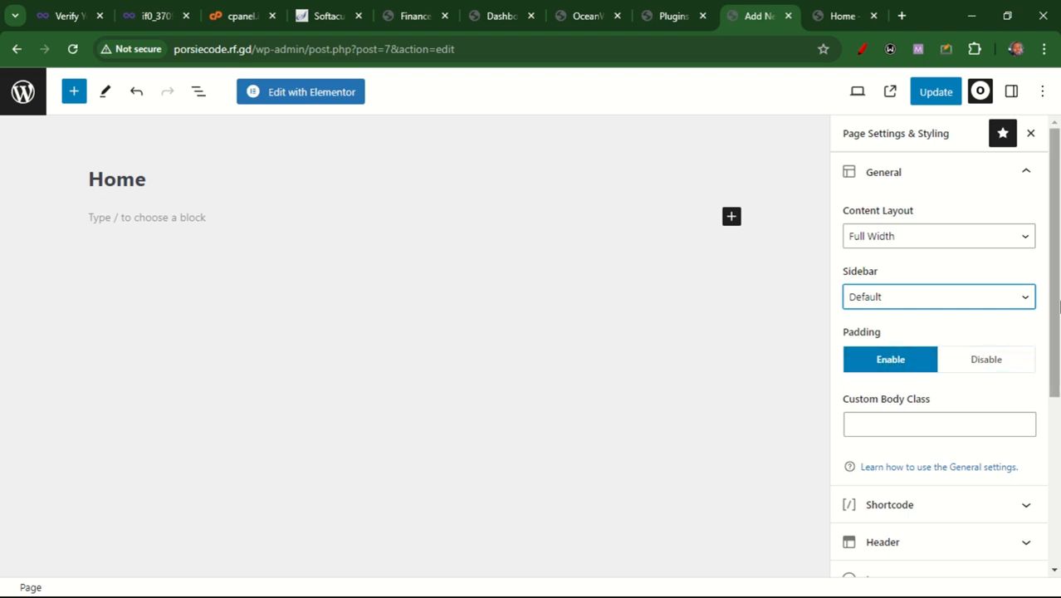
Disable the page title display in the page's Title settings
drag(1054, 298, 1054, 373)
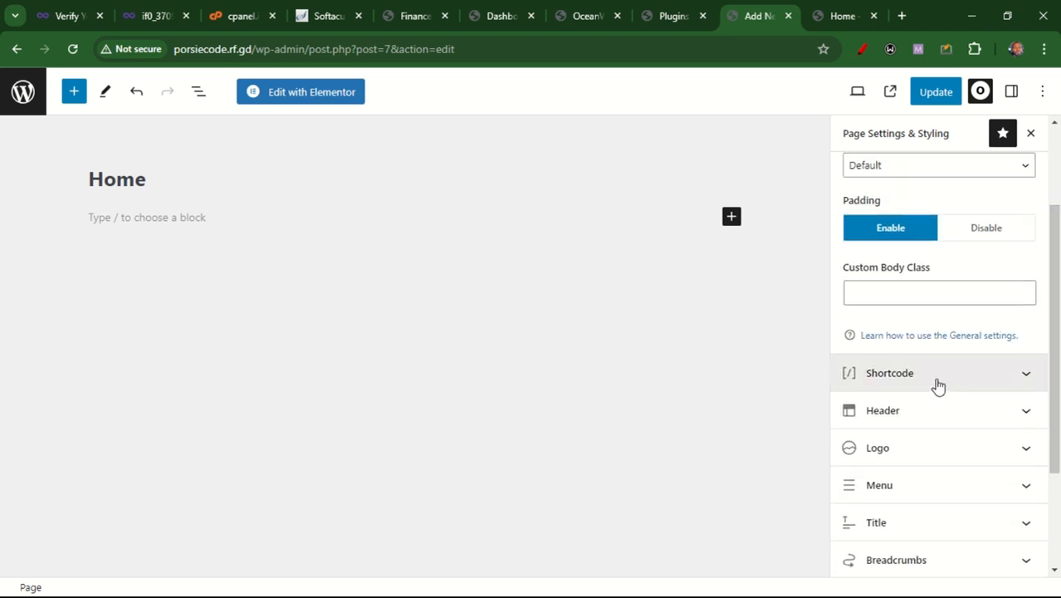
click(929, 419)
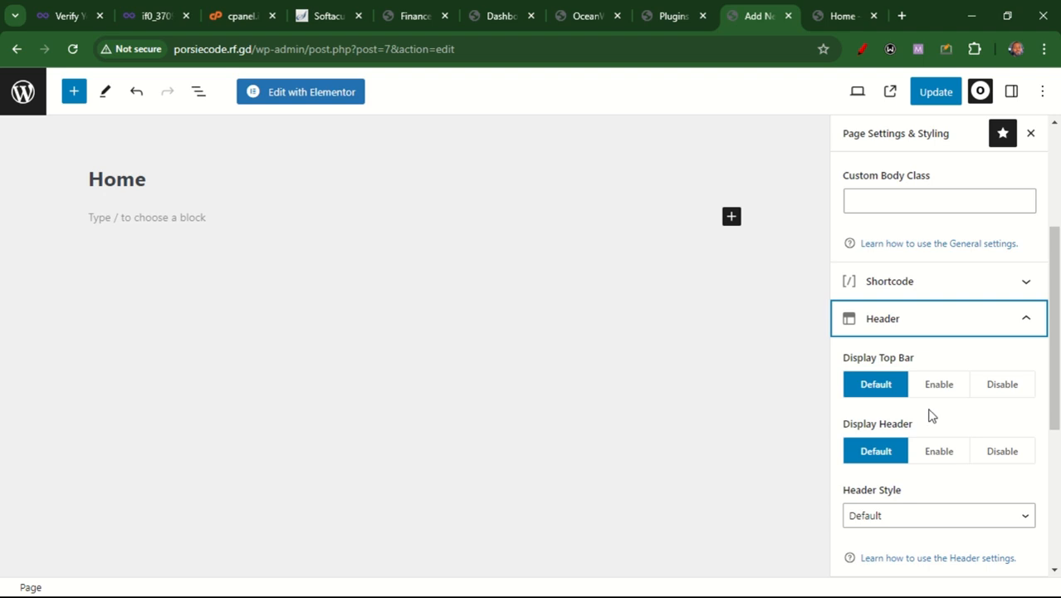
click(940, 331)
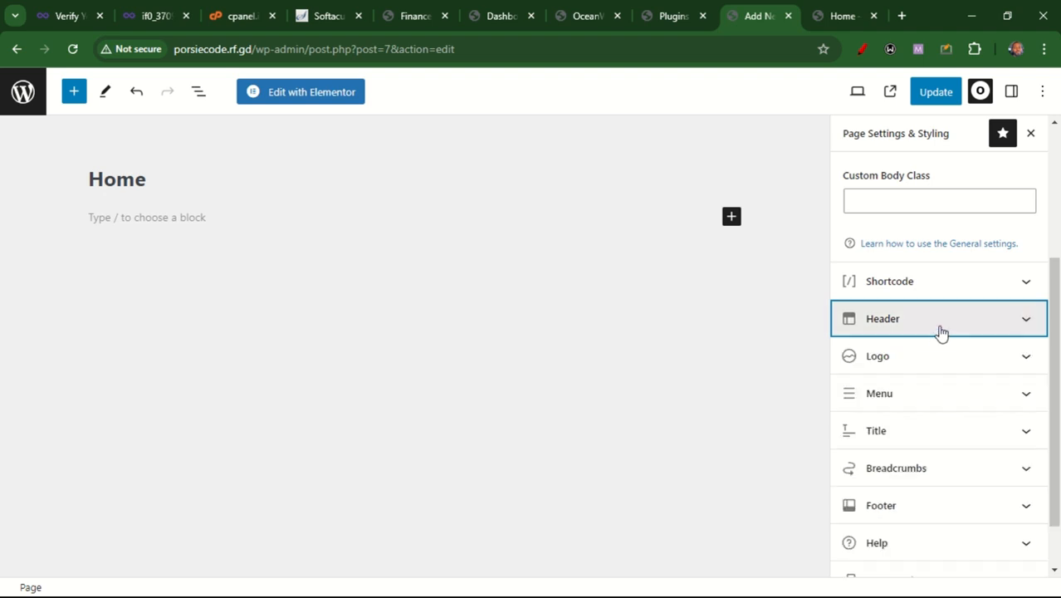
scroll(1056, 355, down, 1)
click(995, 373)
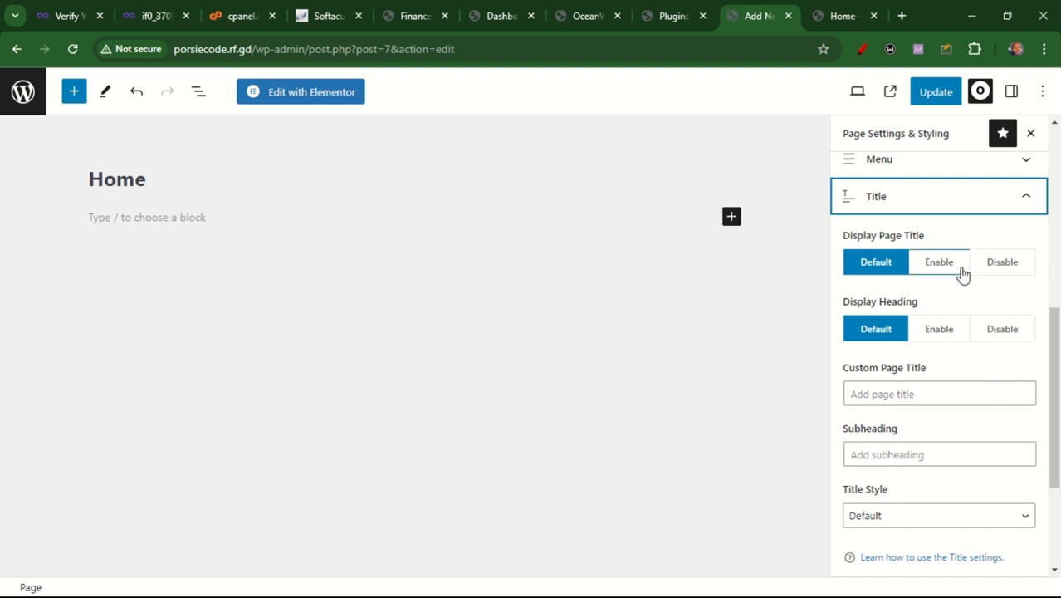
click(994, 264)
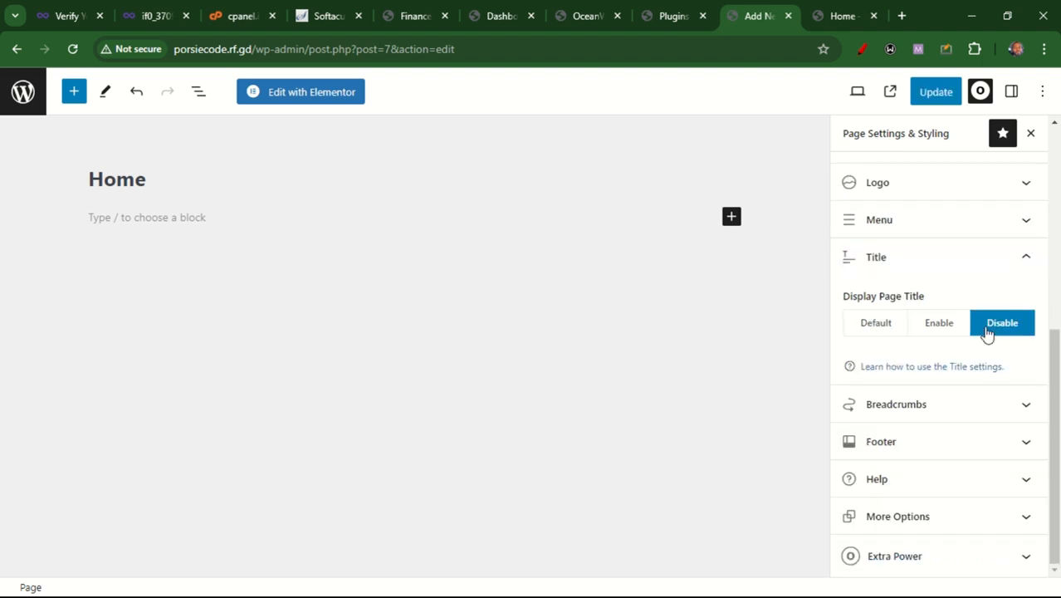
Disable breadcrumbs for the page and update it
click(1024, 405)
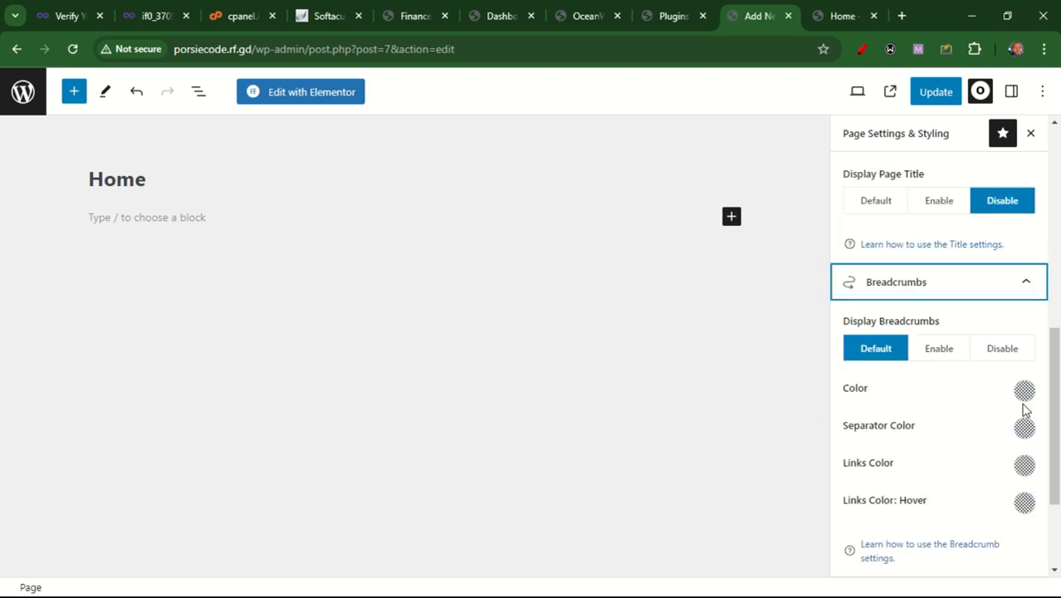
click(996, 351)
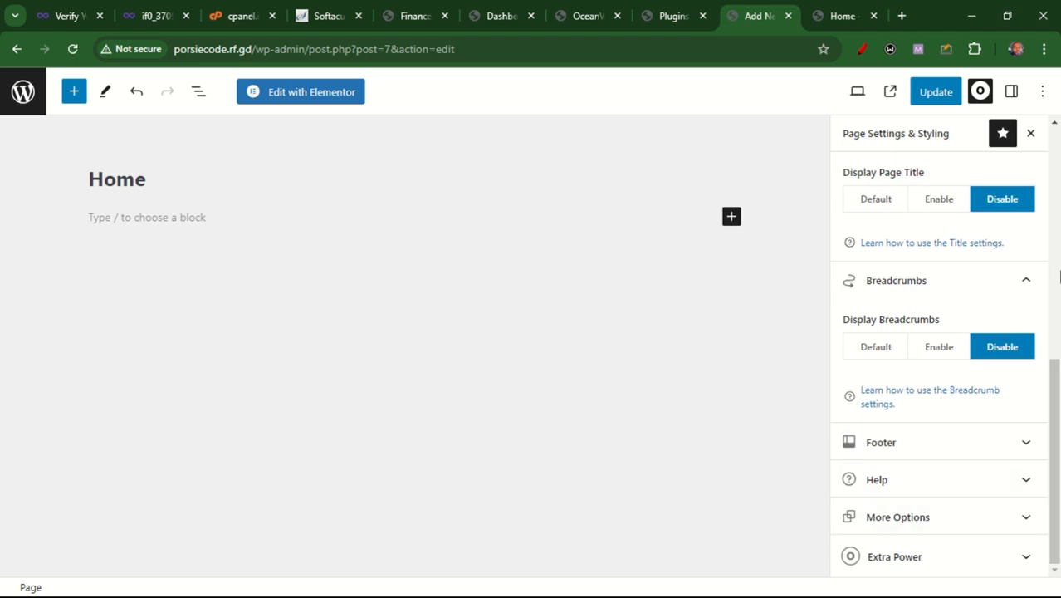
click(932, 103)
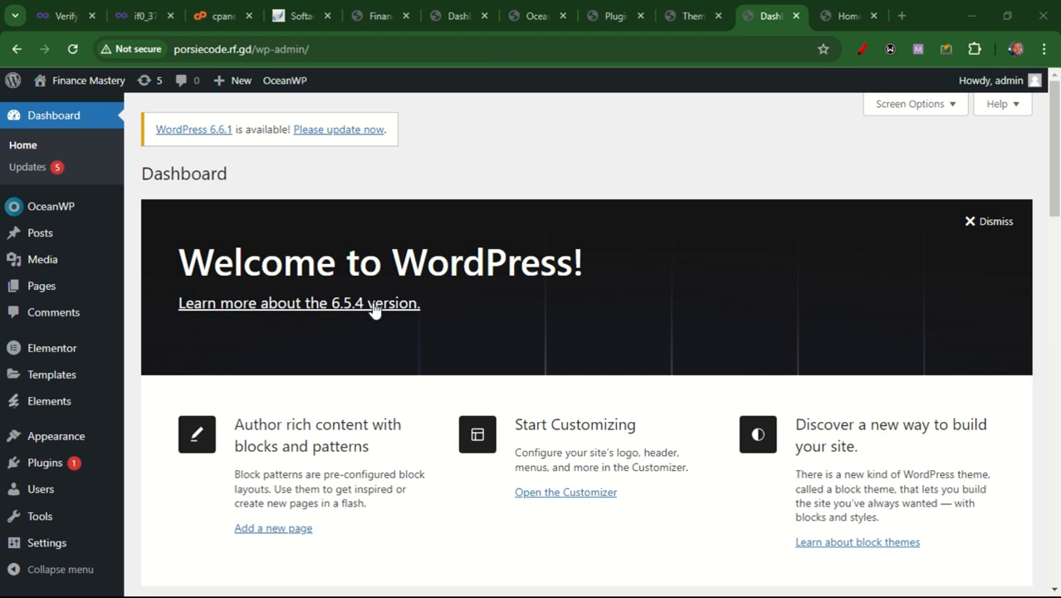
Open the Envato Elements template kits and switch to the Free Kits library
mouse_move(33, 417)
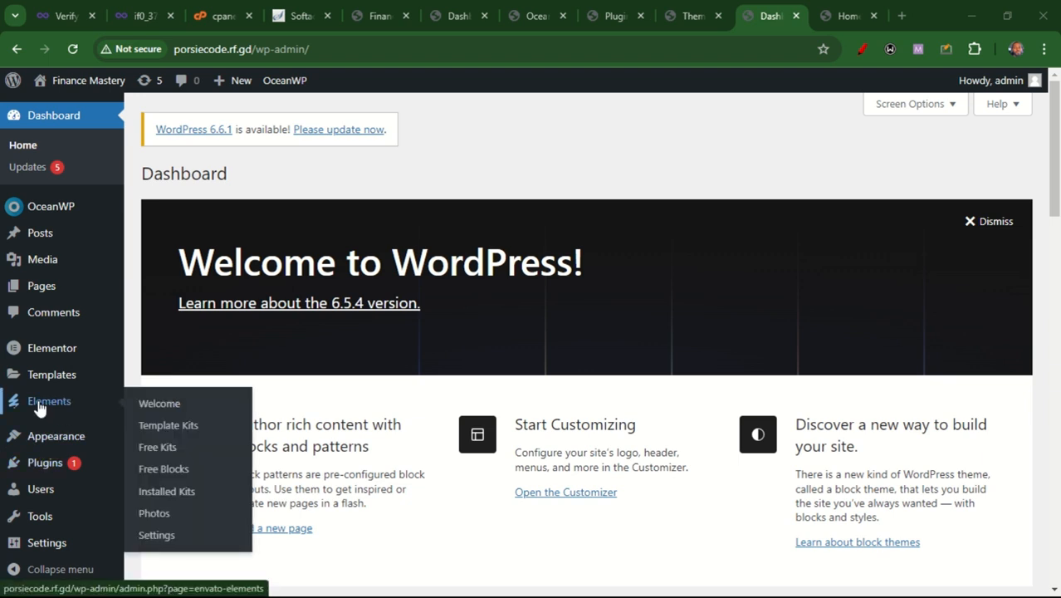
click(159, 425)
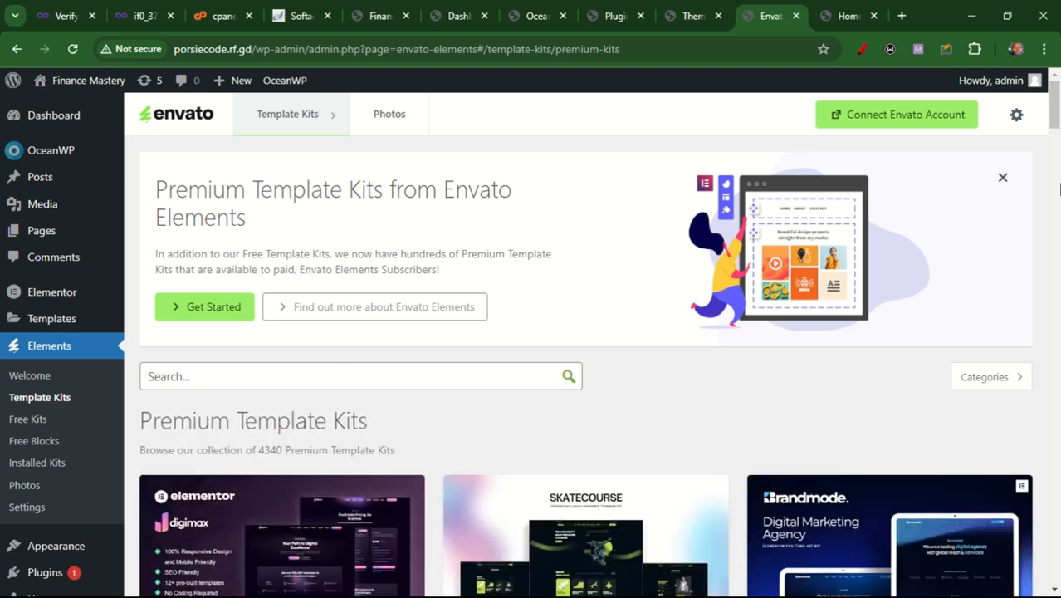
scroll(1056, 111, down, 2)
scroll(1054, 104, up, 2)
scroll(1055, 102, down, 1)
scroll(1055, 103, up, 1)
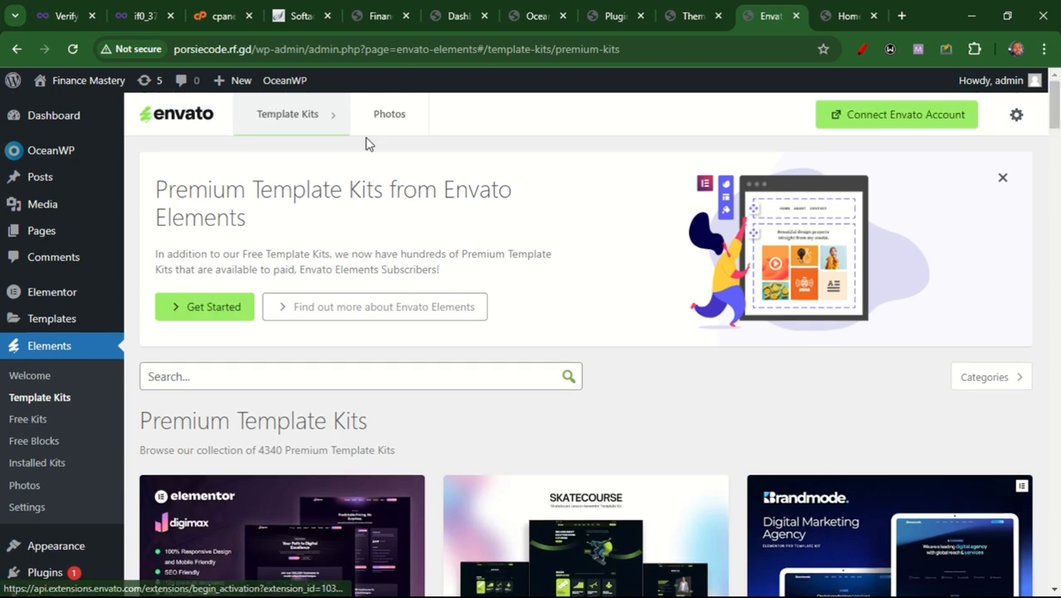
click(45, 425)
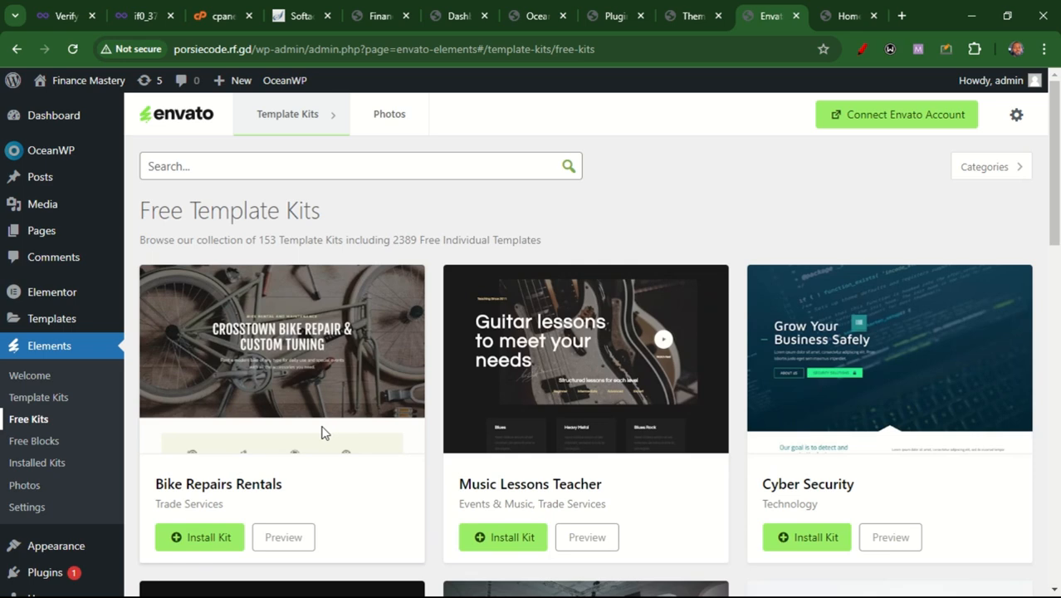
Search the free template kits for finance
mouse_move(1057, 210)
mouse_down()
mouse_move(1058, 340)
mouse_move(1057, 201)
mouse_up()
click(472, 158)
text(finance)
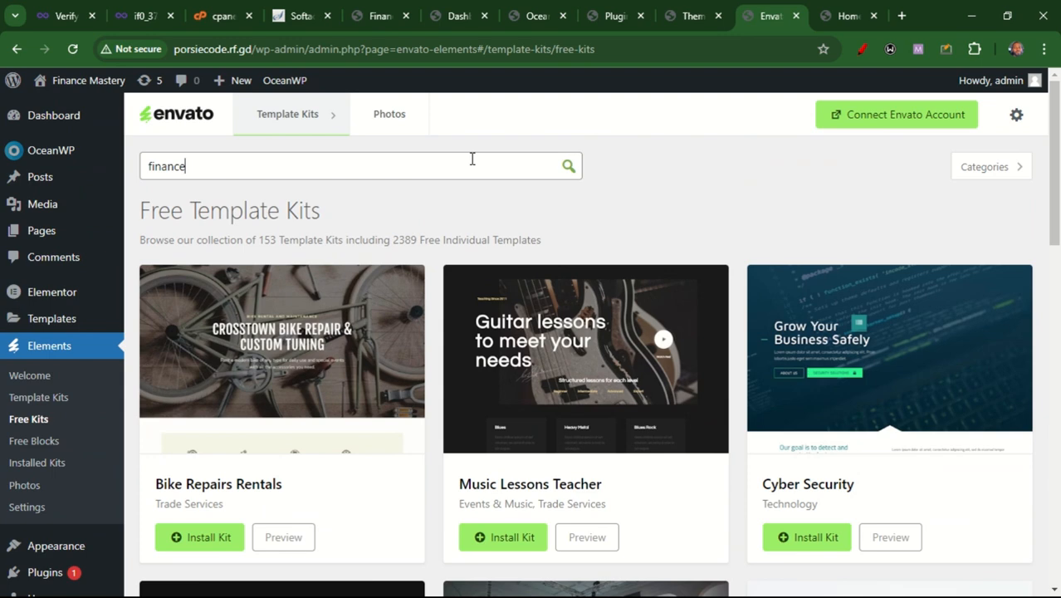
key(Return)
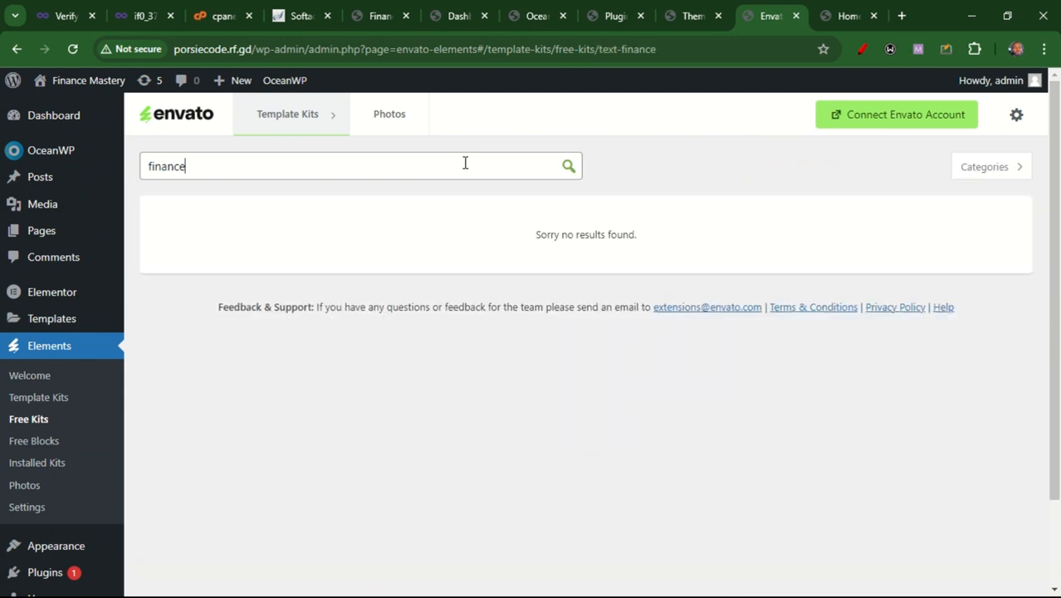
Filter the free template kits by the Trade Services category
key(BackSpace)
key(BackSpace)
key(BackSpace)
click(1000, 169)
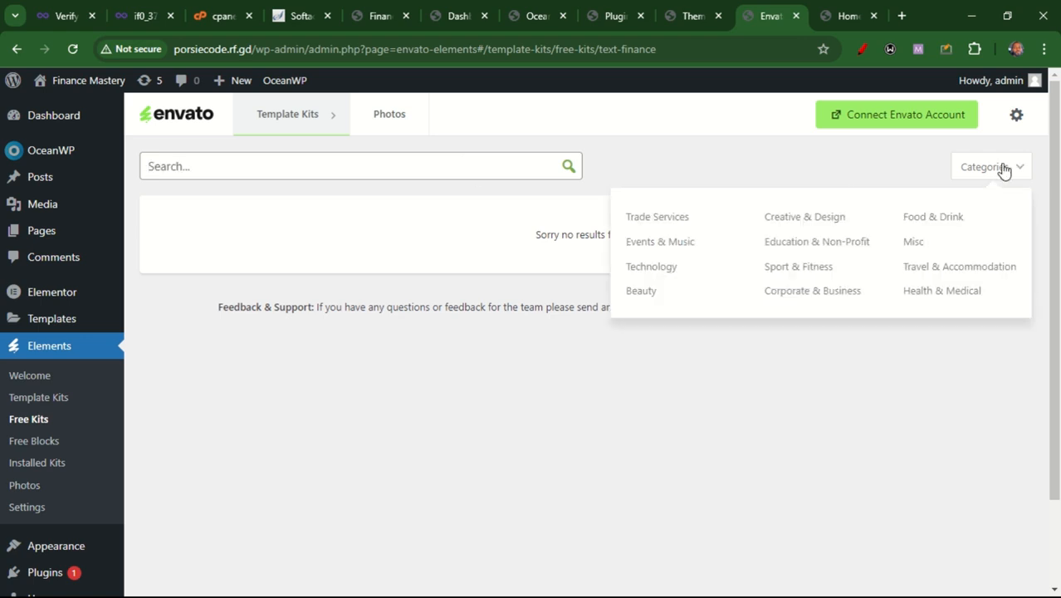
click(643, 221)
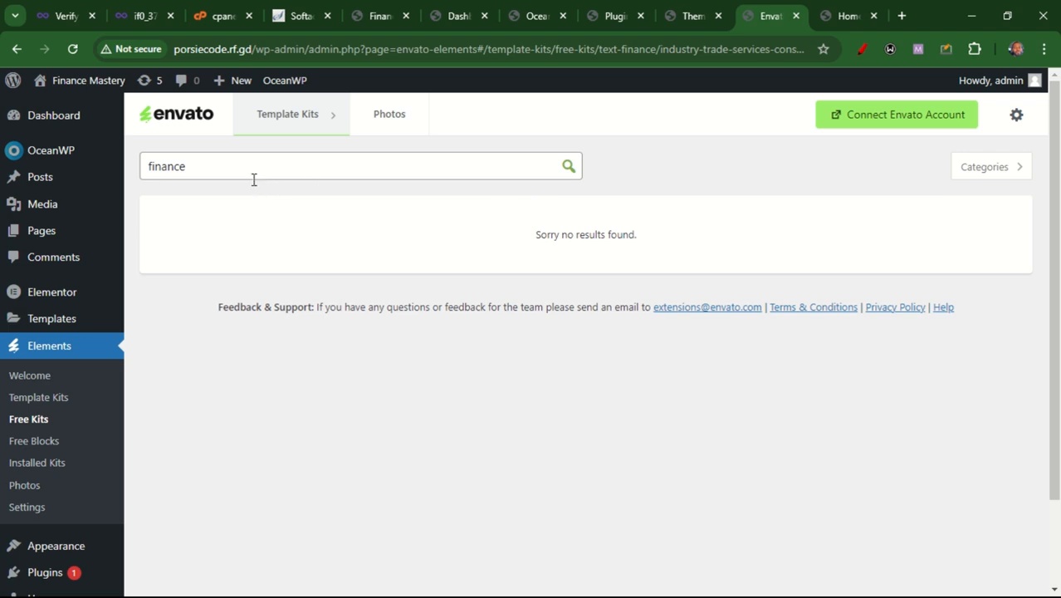
Clear the search and browse the first four pages of the Free Template Kits library
click(16, 420)
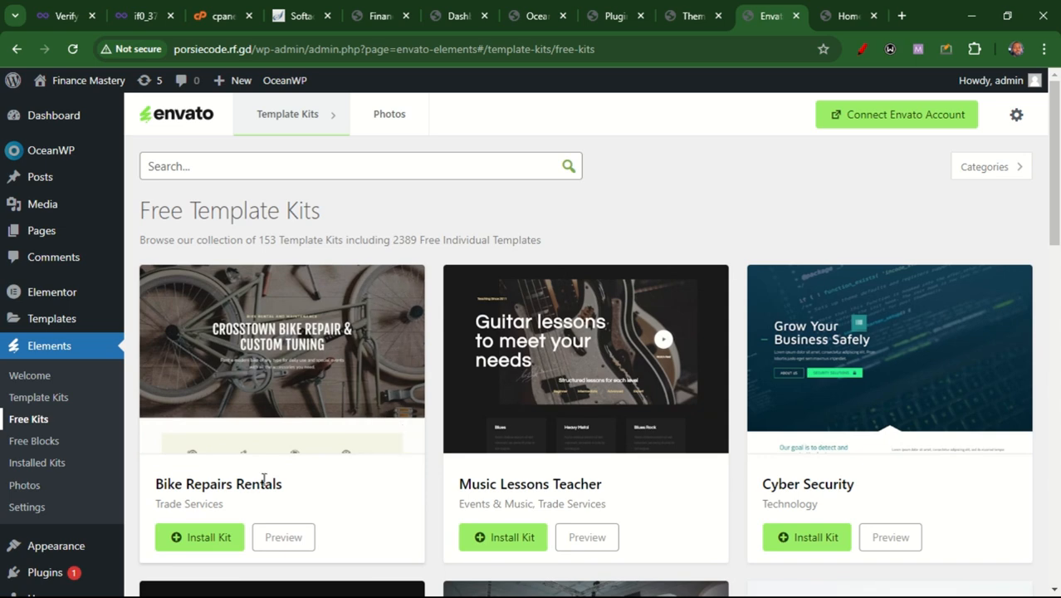
drag(1057, 170, 1057, 496)
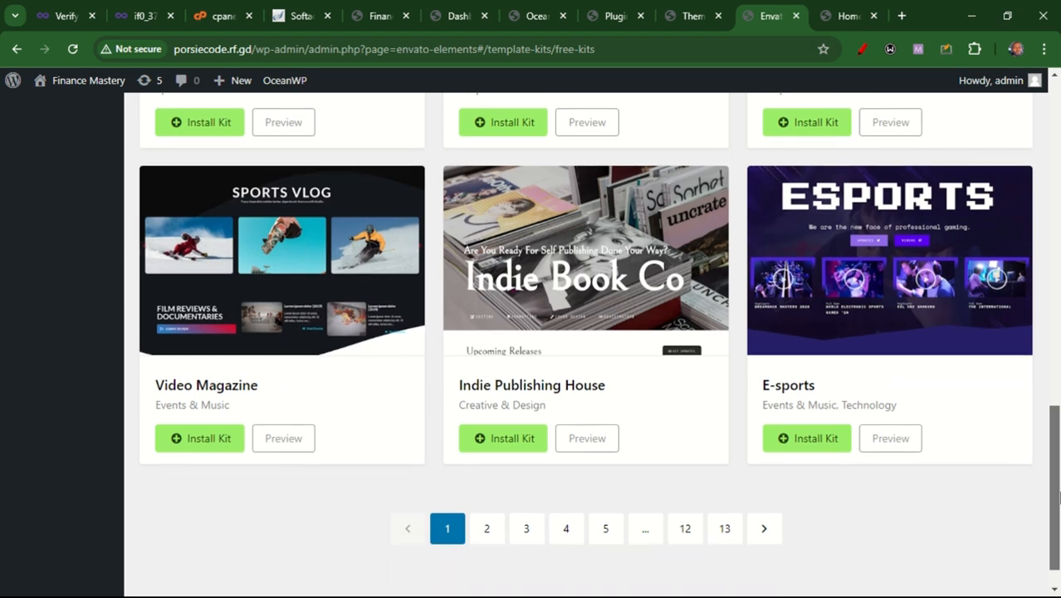
click(489, 529)
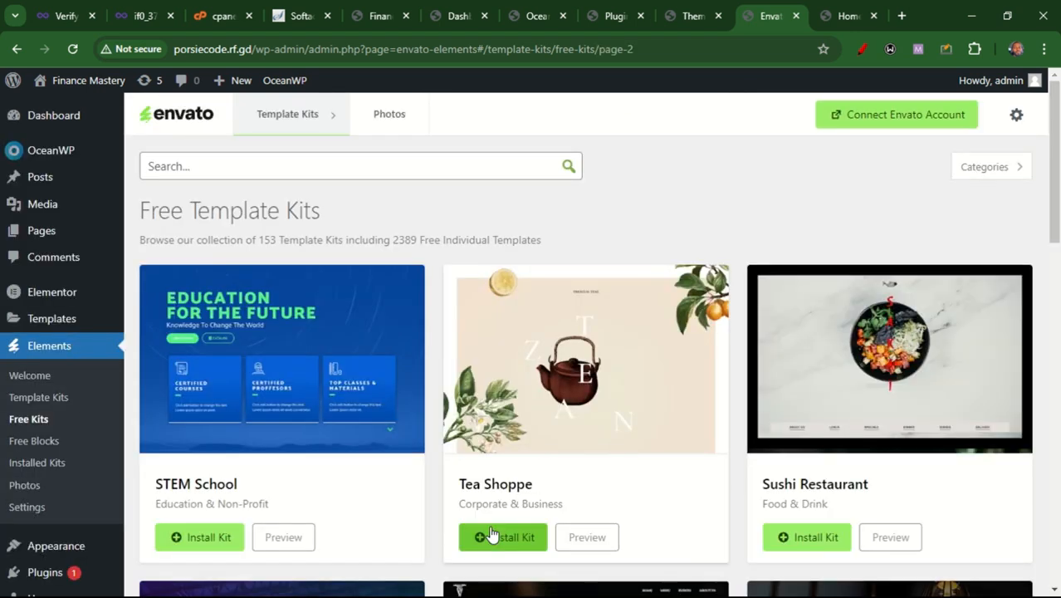
drag(1058, 166, 1057, 503)
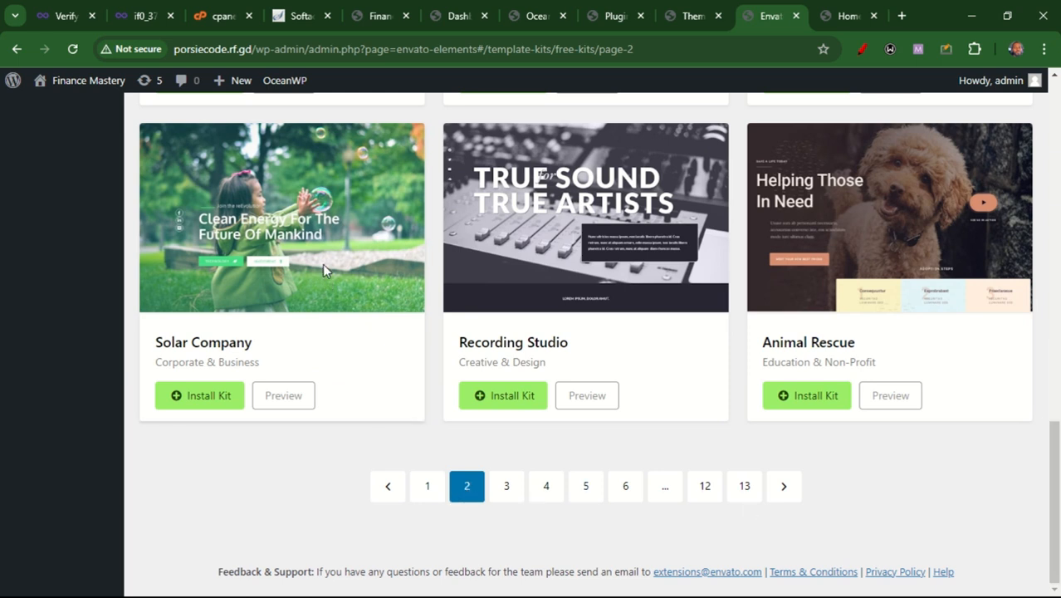
click(507, 490)
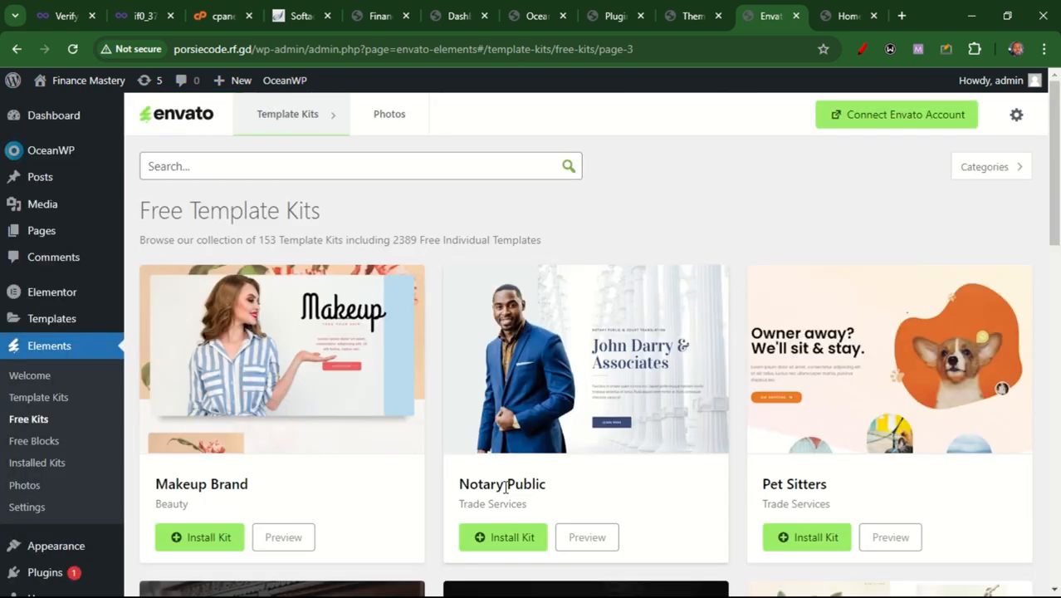
drag(1055, 159, 1058, 479)
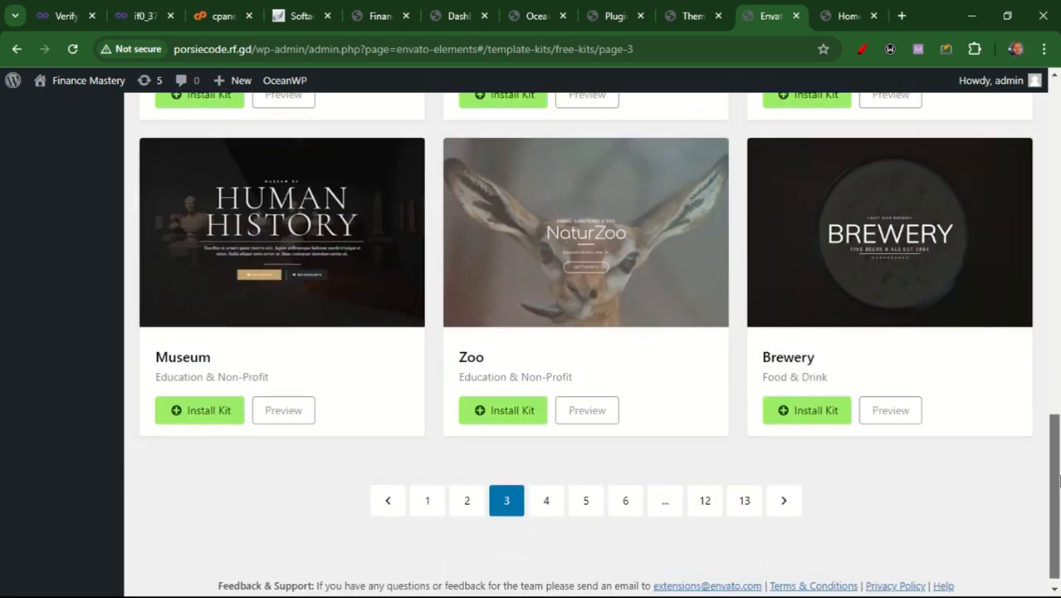
click(547, 501)
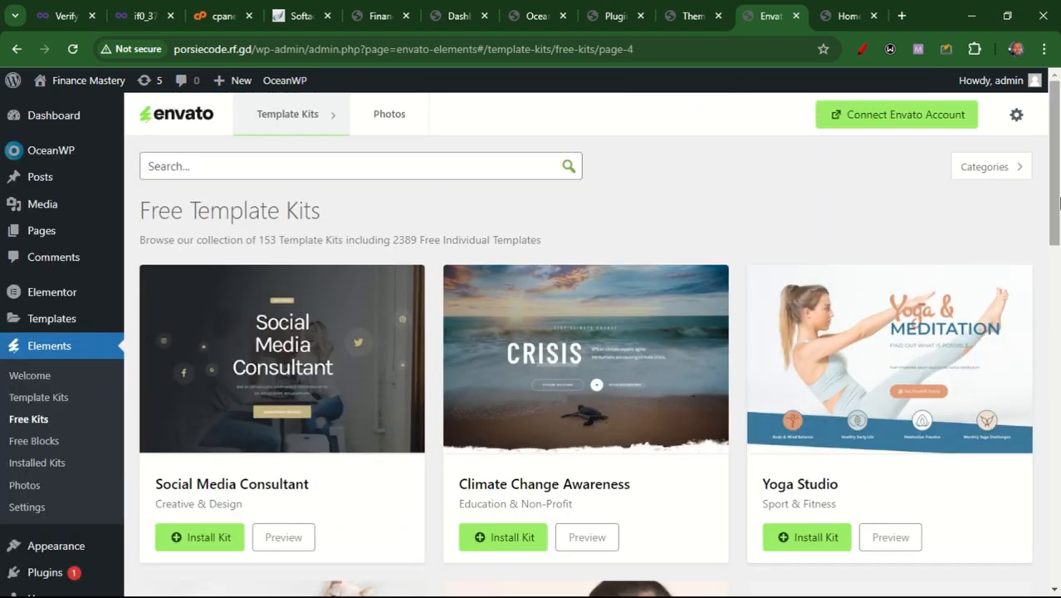
drag(1058, 172, 1058, 560)
drag(1057, 401, 1057, 448)
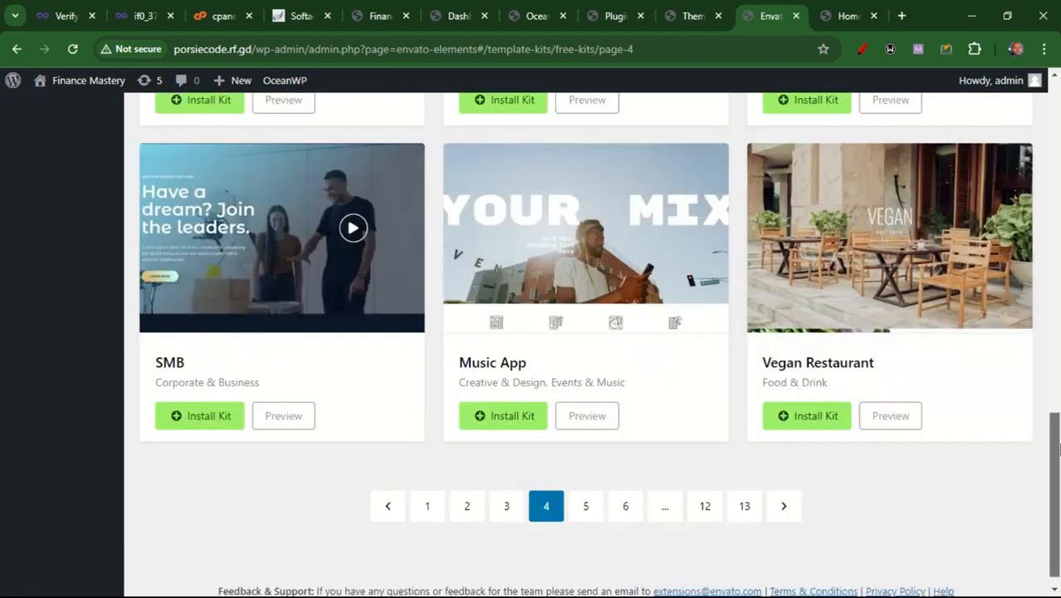
click(430, 508)
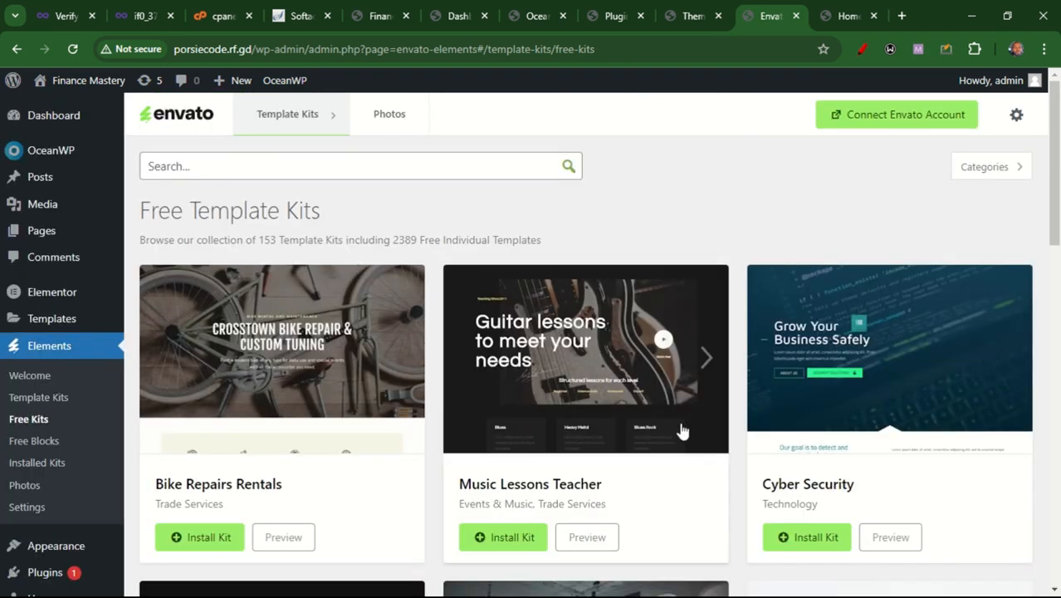
Install the Video Magazine template kit and open the installed kit
drag(1057, 168, 1057, 472)
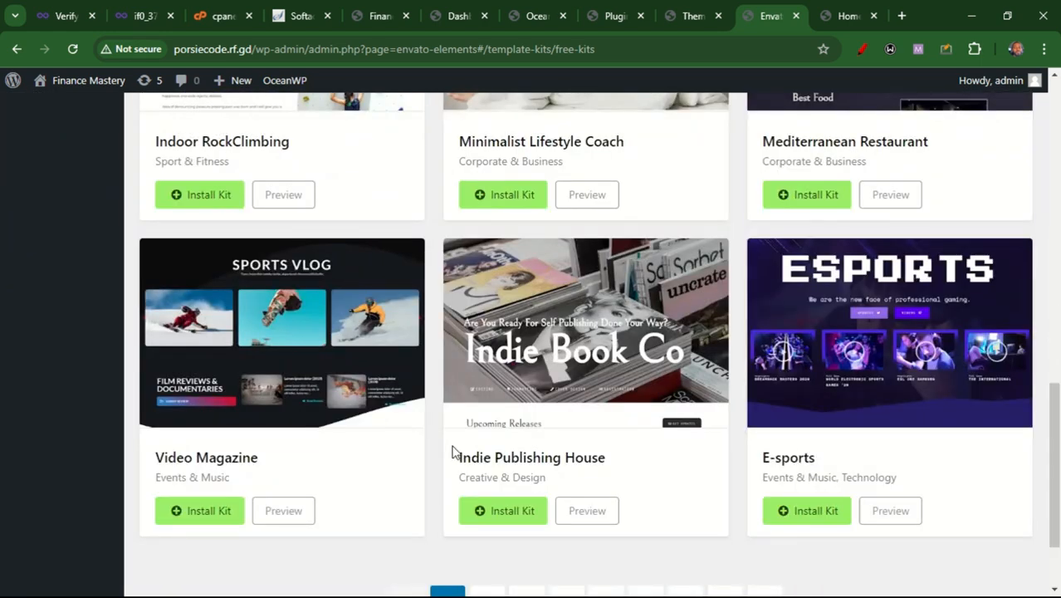
click(205, 514)
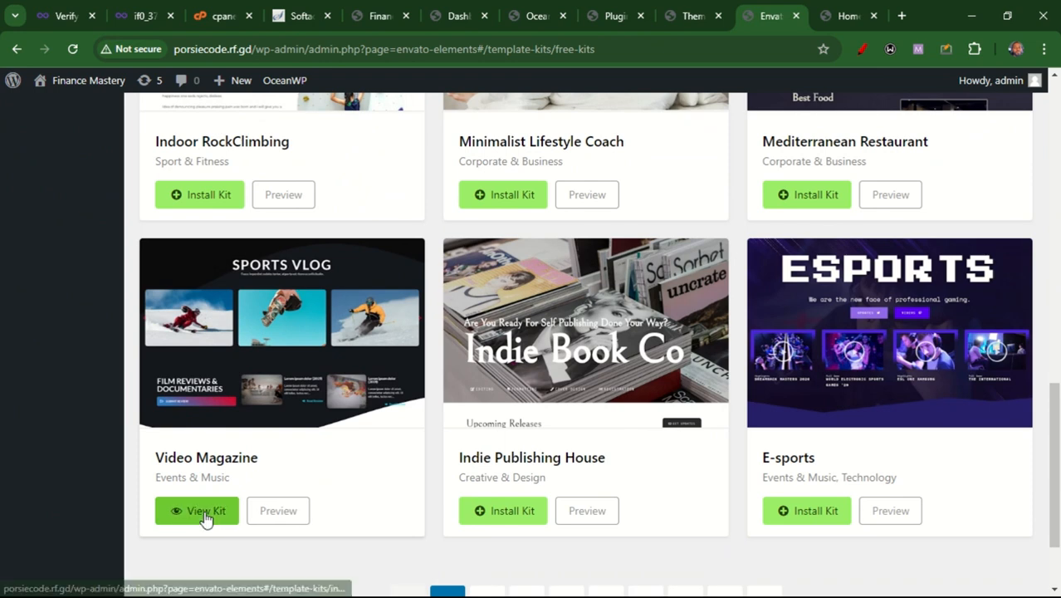
click(198, 511)
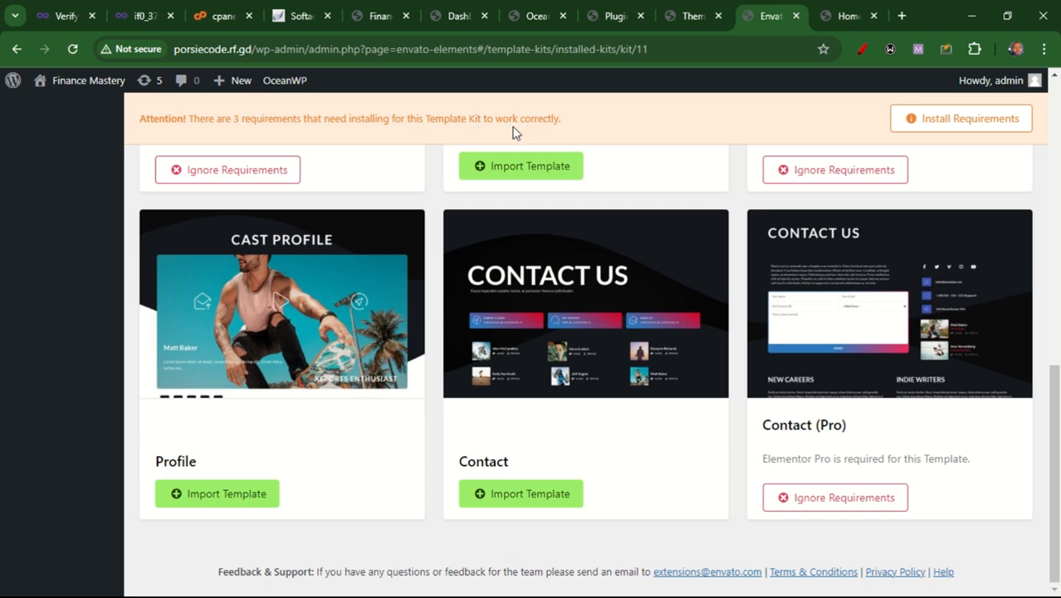
Install the kit's missing requirements, keeping Elementor Pro and the default color and typography schemes selected
drag(1056, 387, 1058, 83)
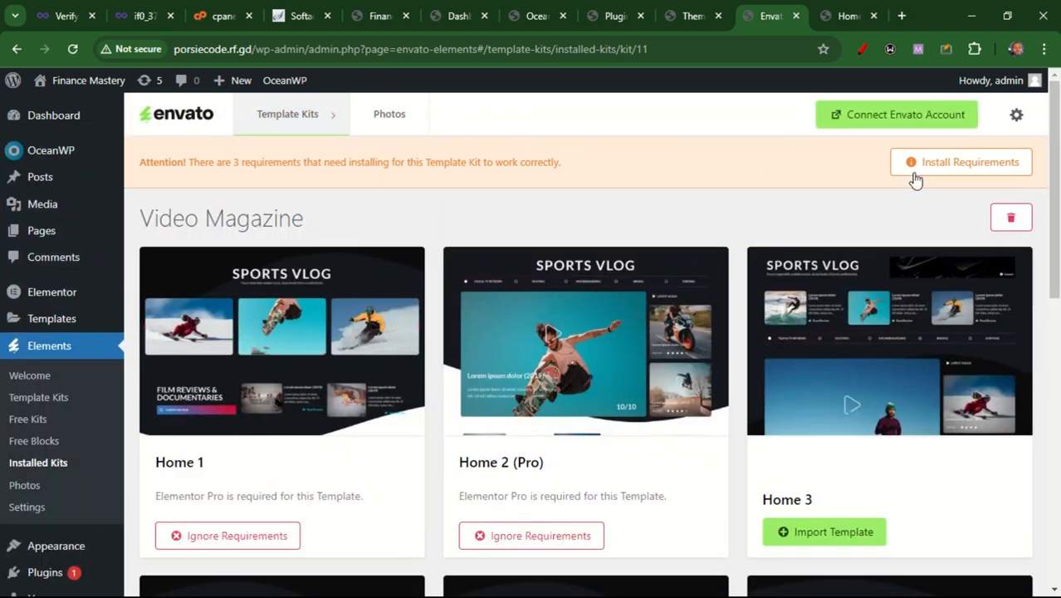
click(934, 174)
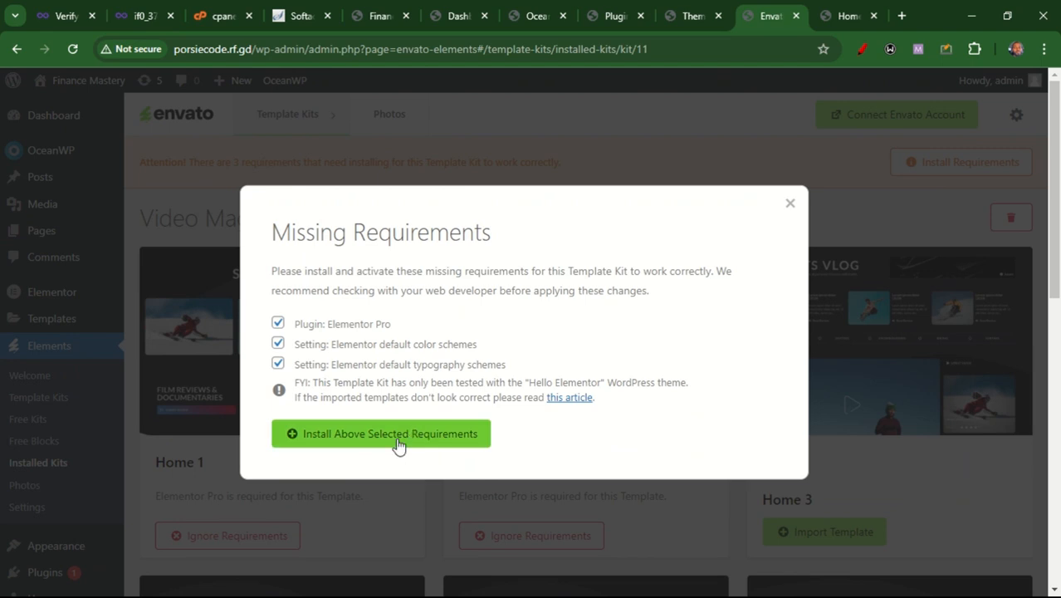
click(395, 440)
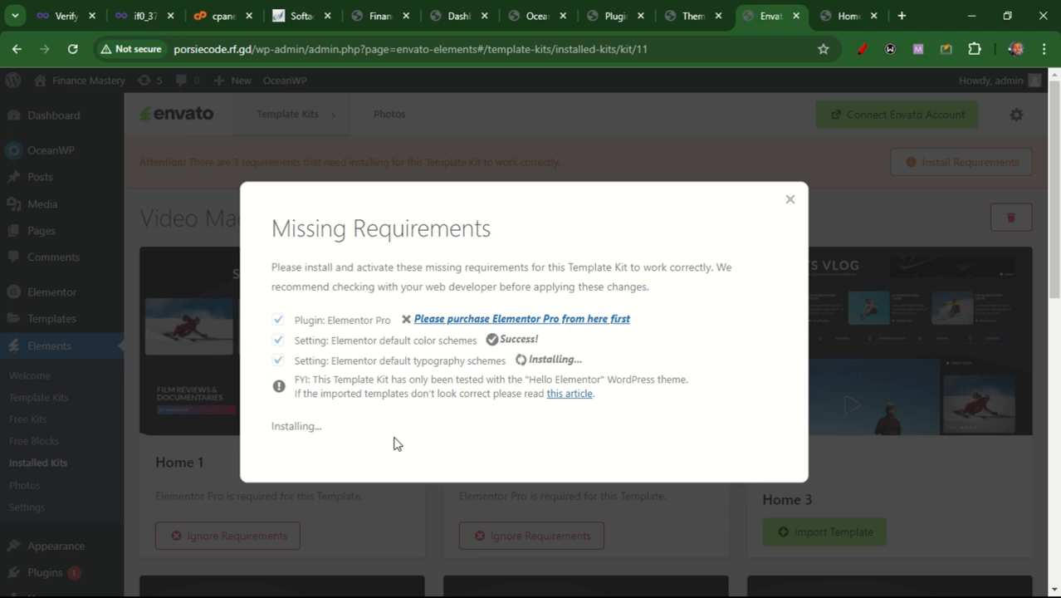
click(297, 453)
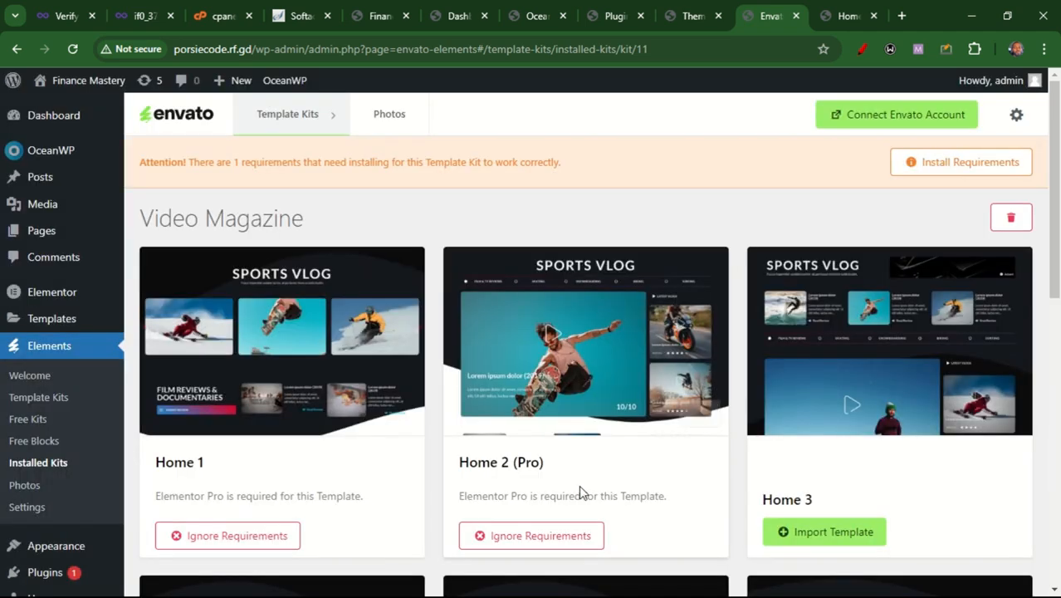
Ignore the Elementor Pro requirement for the Home 1, Home 2 (Pro), Video Single (Pro) and Contact (Pro) templates
mouse_move(1054, 273)
mouse_down()
mouse_move(1057, 525)
mouse_move(1057, 282)
mouse_up()
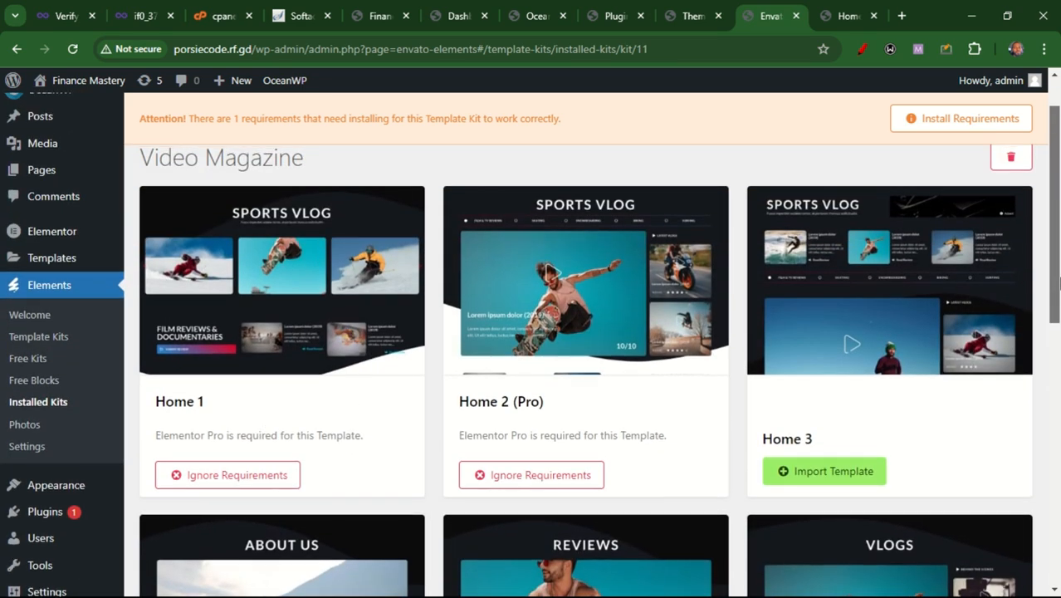
click(240, 486)
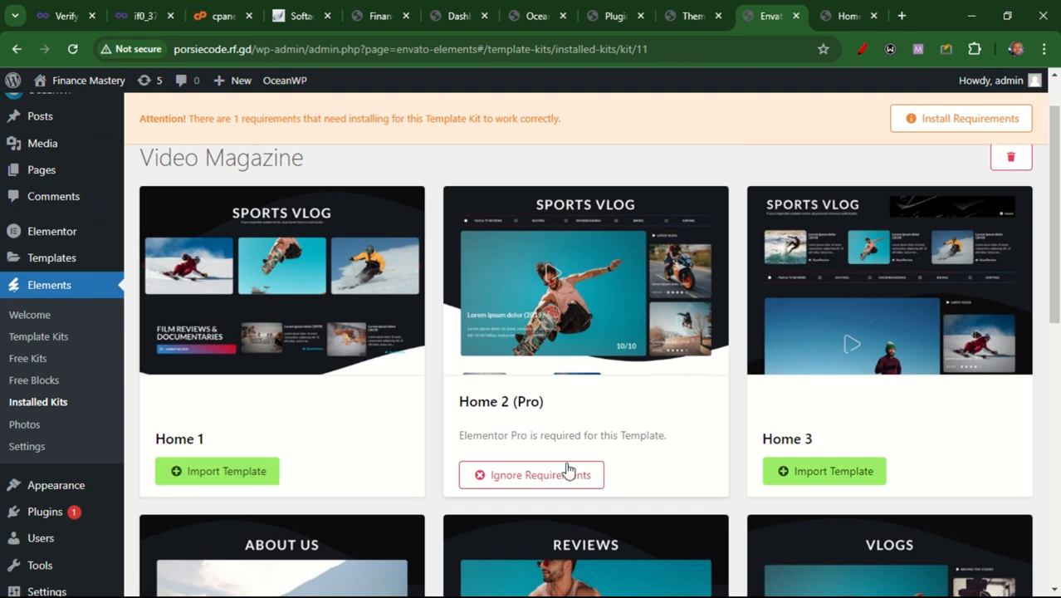
click(552, 477)
drag(1055, 308, 1057, 471)
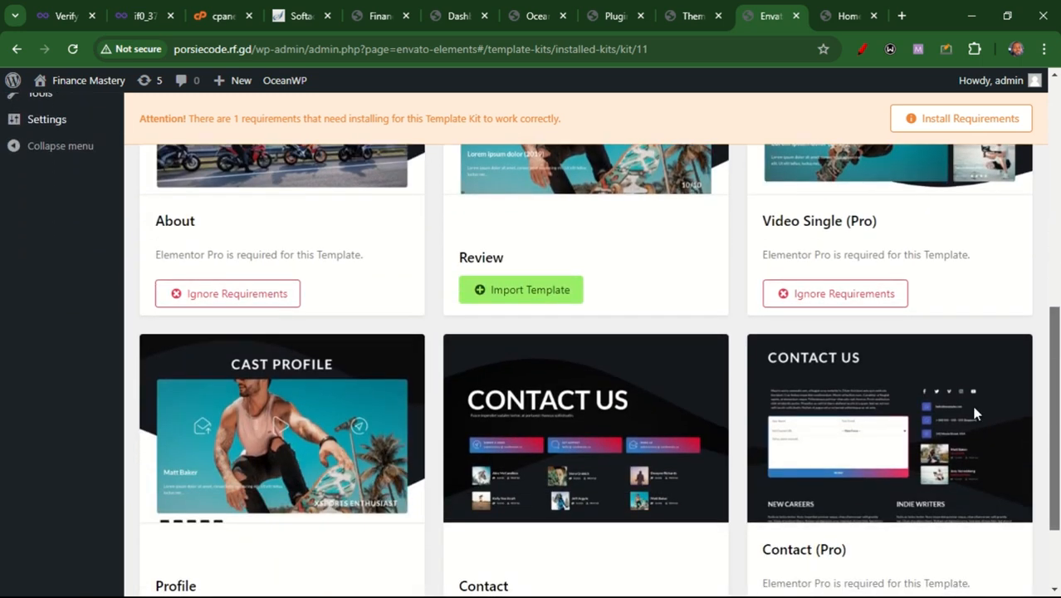
click(846, 295)
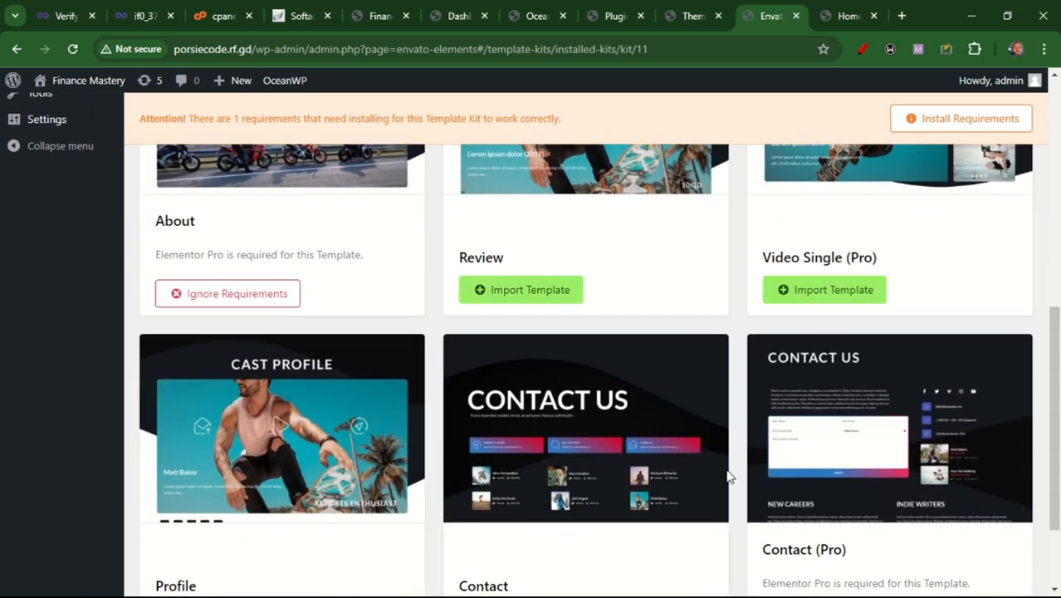
scroll(1057, 498, down, 1)
scroll(1057, 498, down, 1)
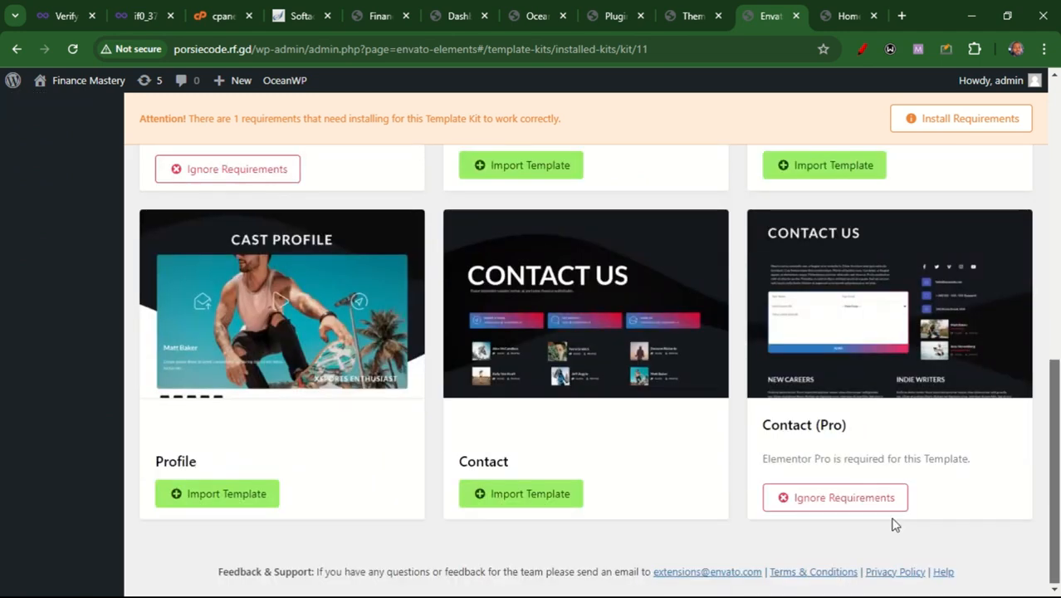
click(818, 498)
drag(1052, 465, 1058, 174)
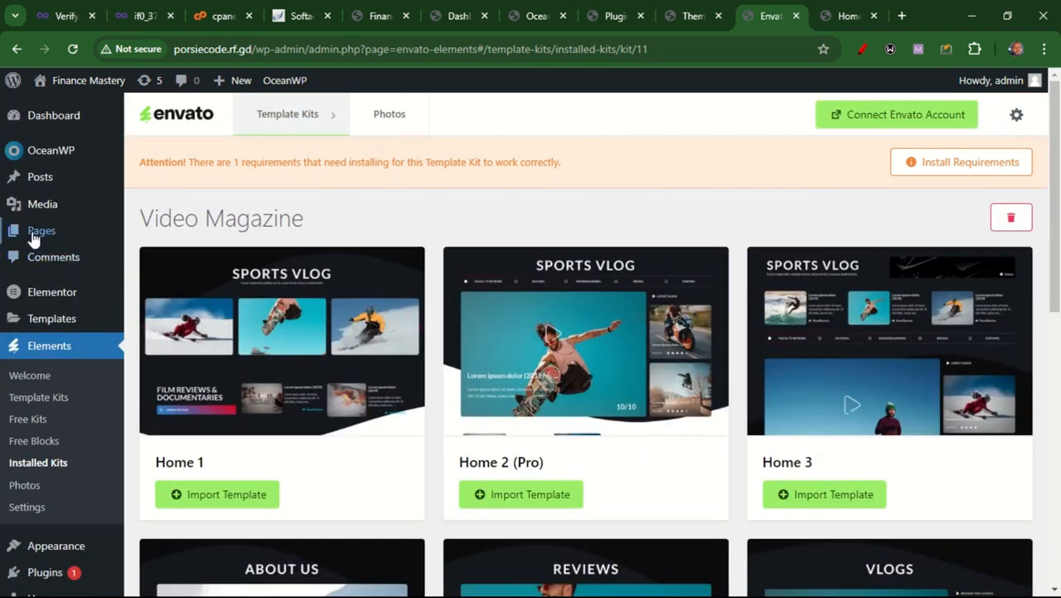
Open the Home page in the Elementor editor and dismiss the notifications popup and the Structure panel
mouse_move(34, 239)
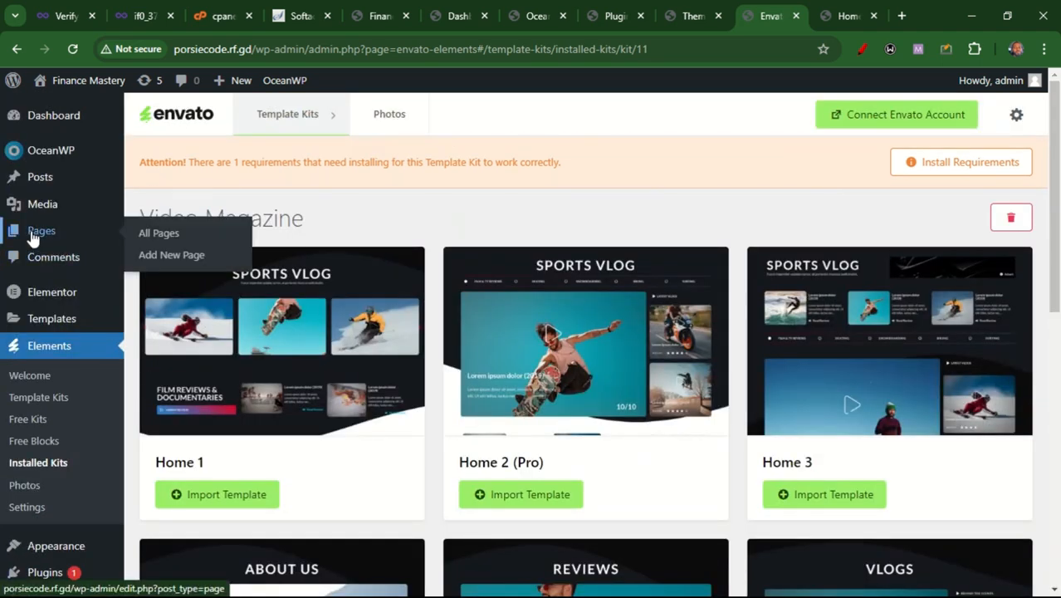
click(165, 237)
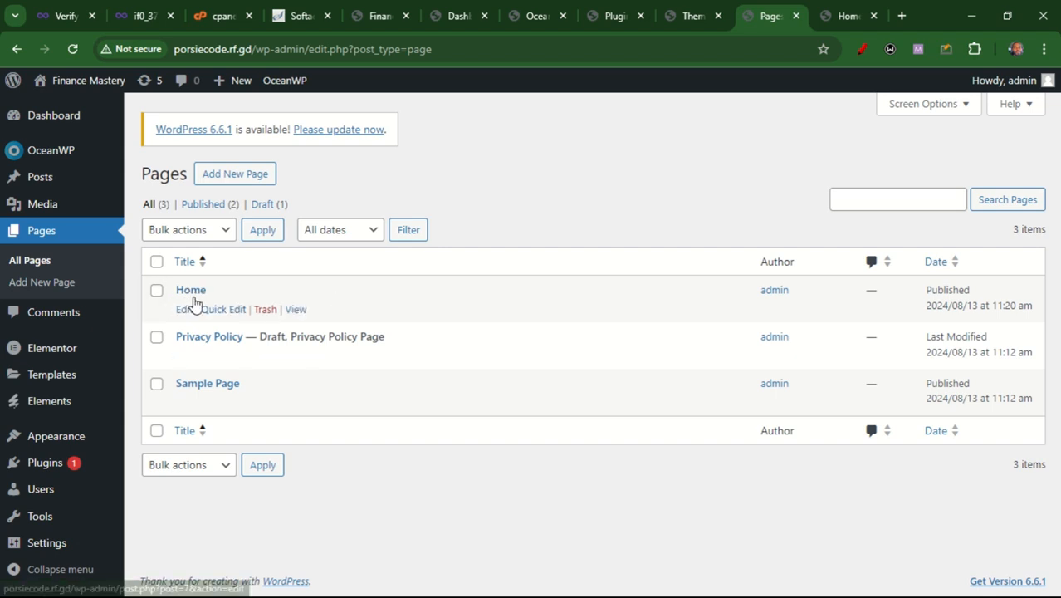
click(184, 309)
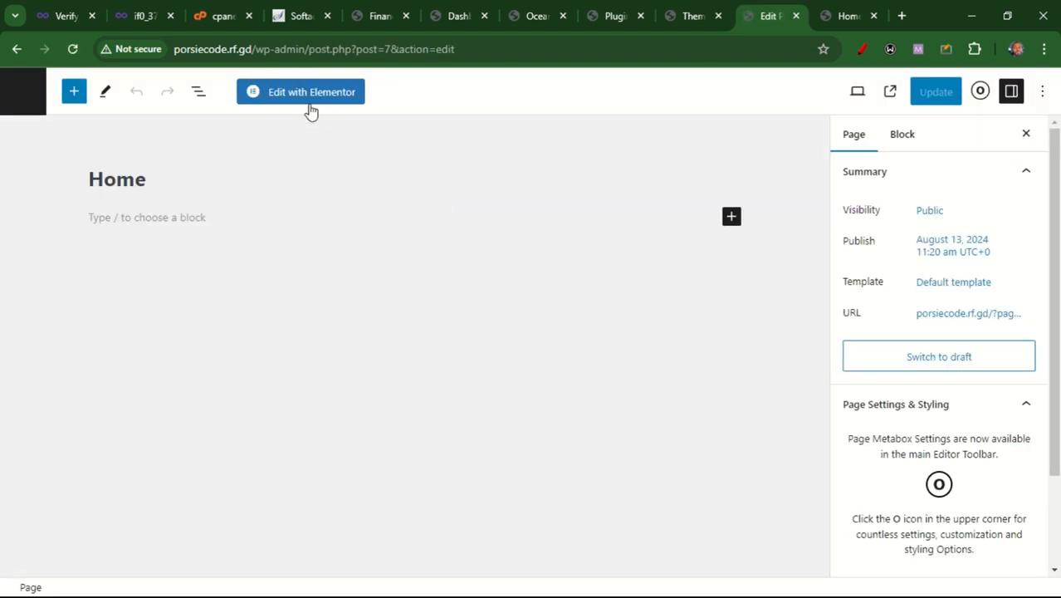
click(308, 101)
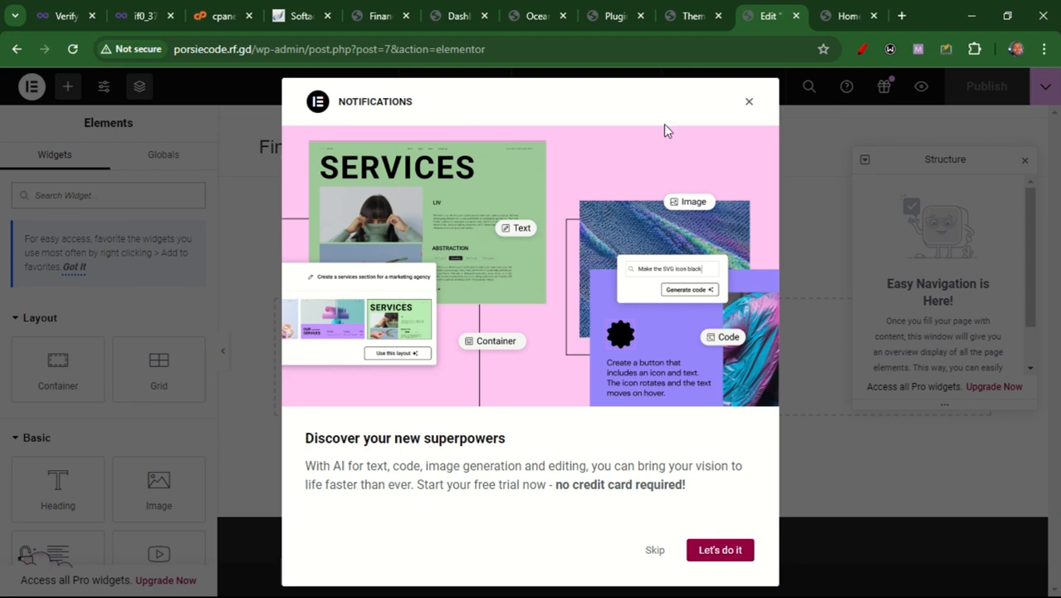
click(749, 104)
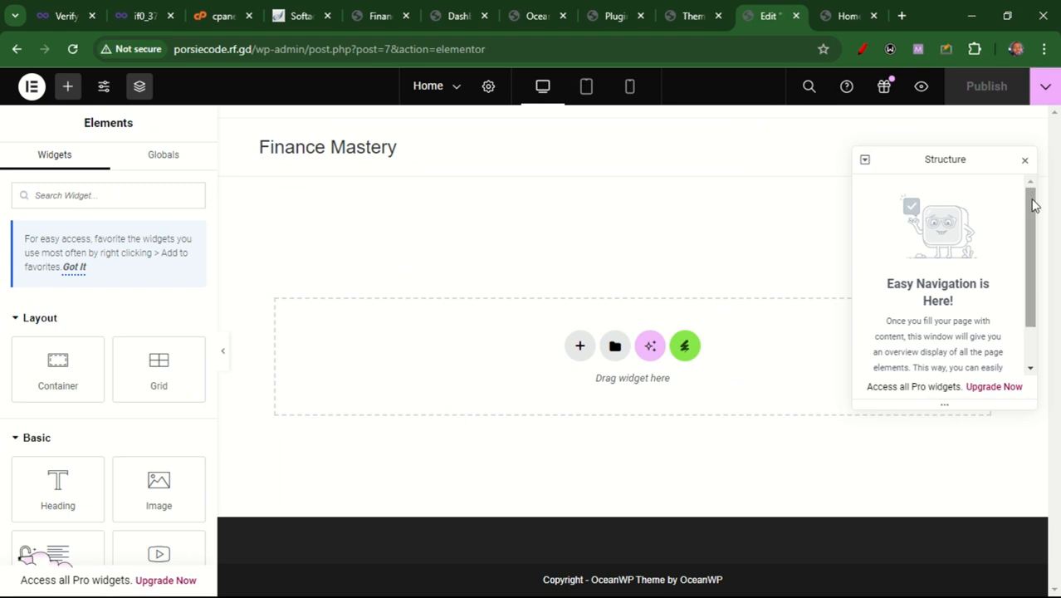
click(1025, 163)
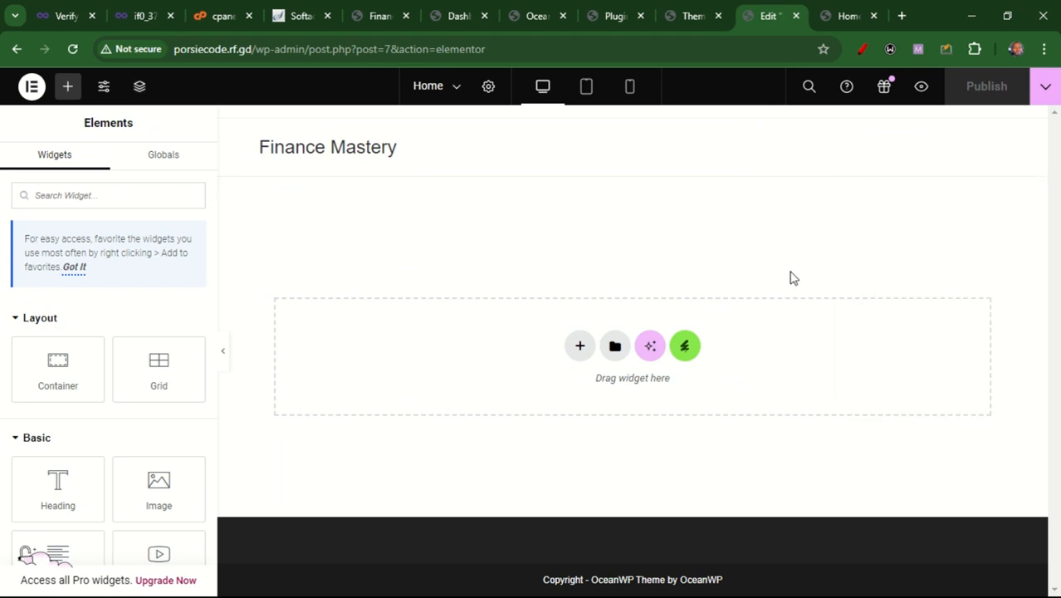
Open the installed Video Magazine kit from the Envato Elements library inside the Elementor editor
click(684, 346)
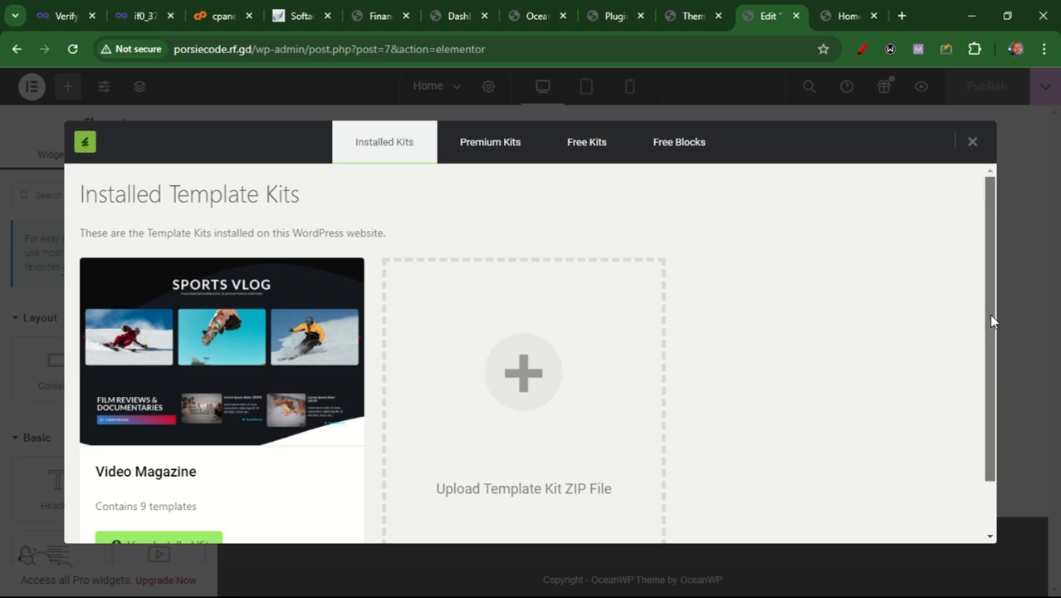
drag(988, 313, 992, 389)
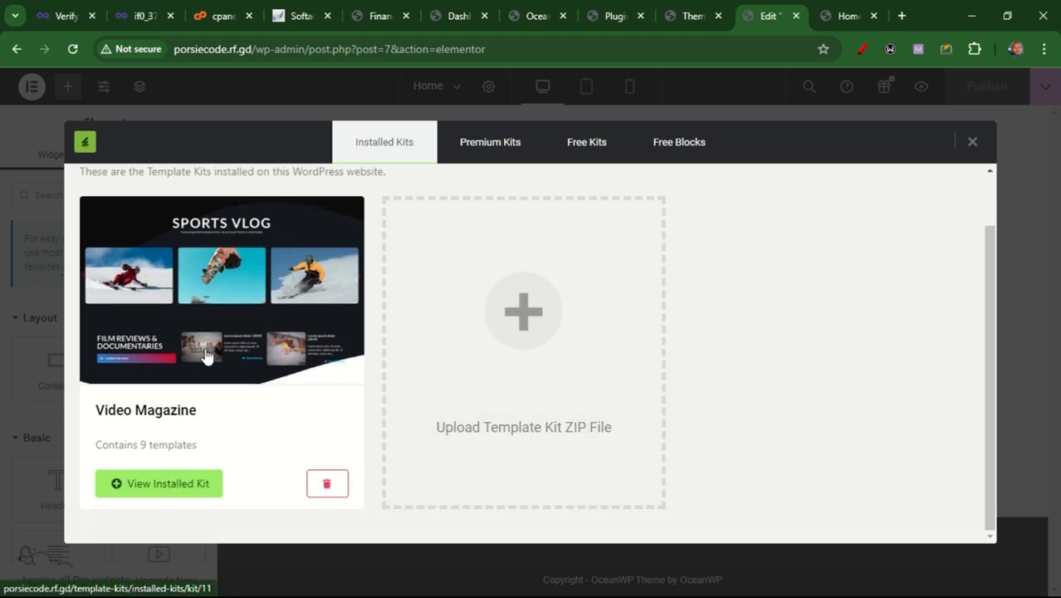
click(164, 490)
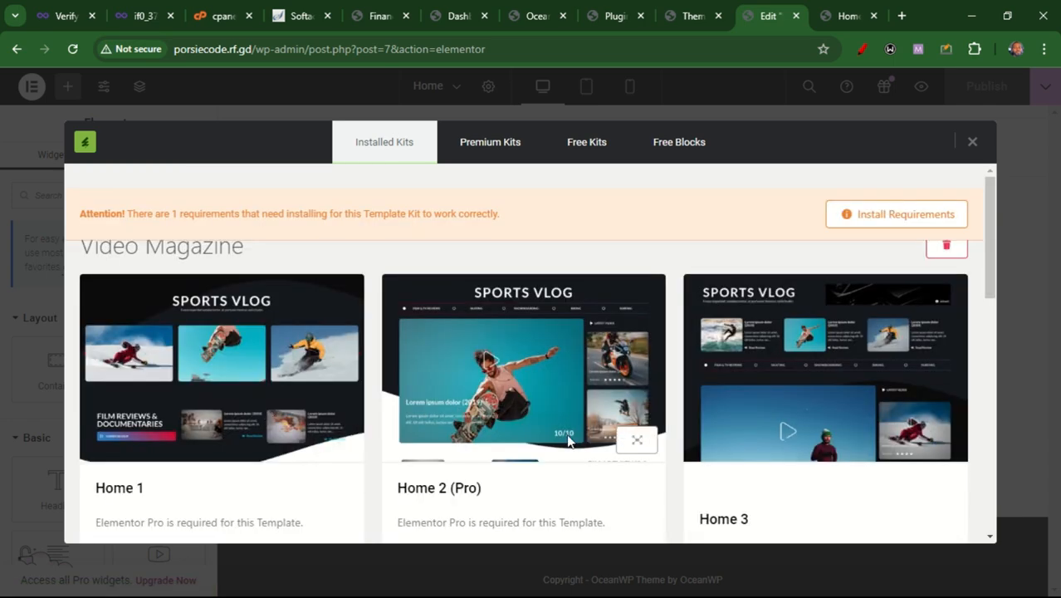
click(998, 273)
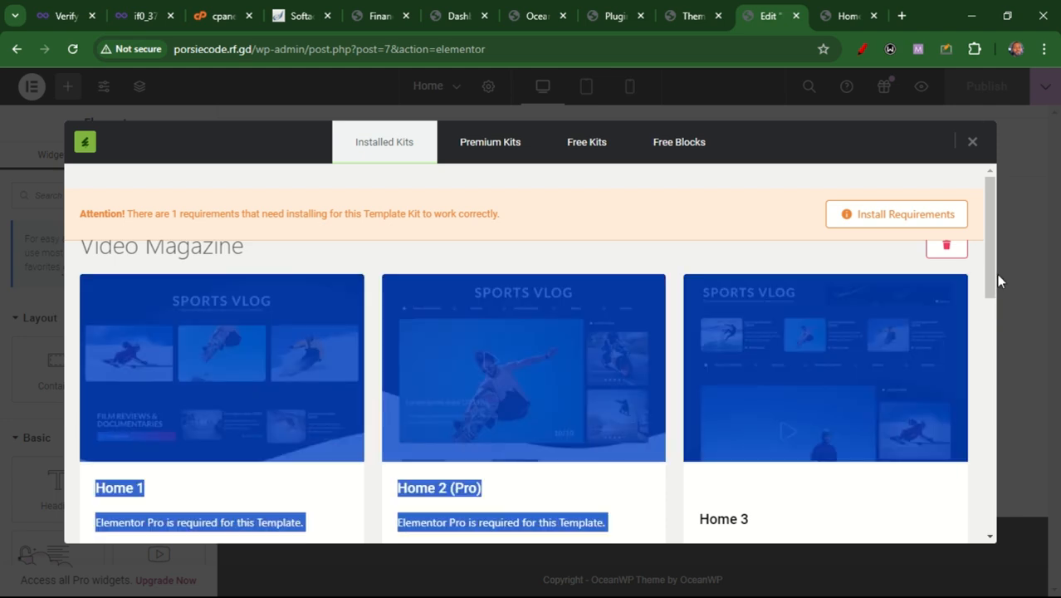
click(685, 347)
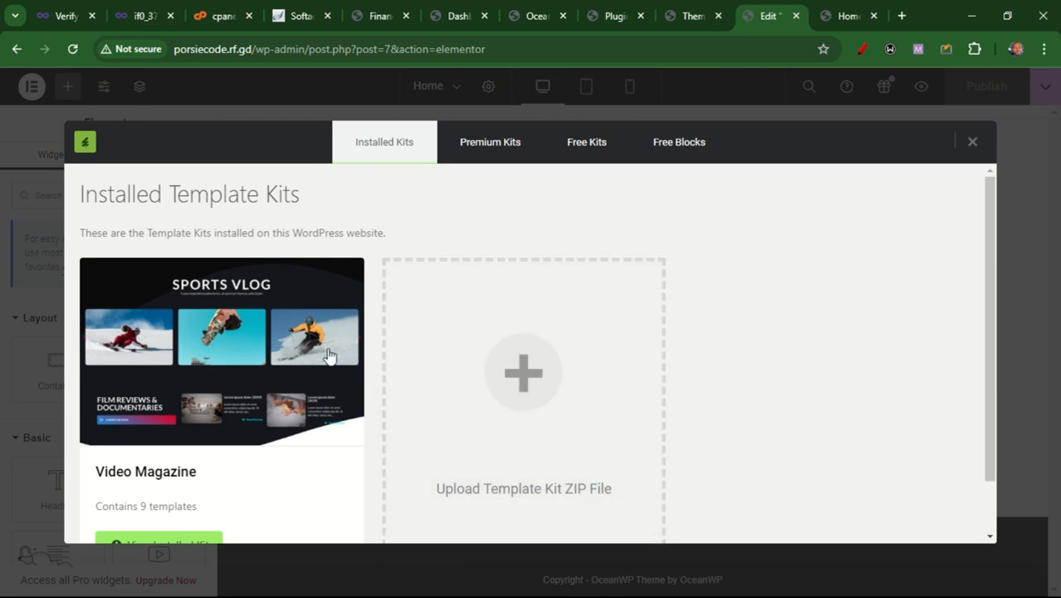
click(157, 540)
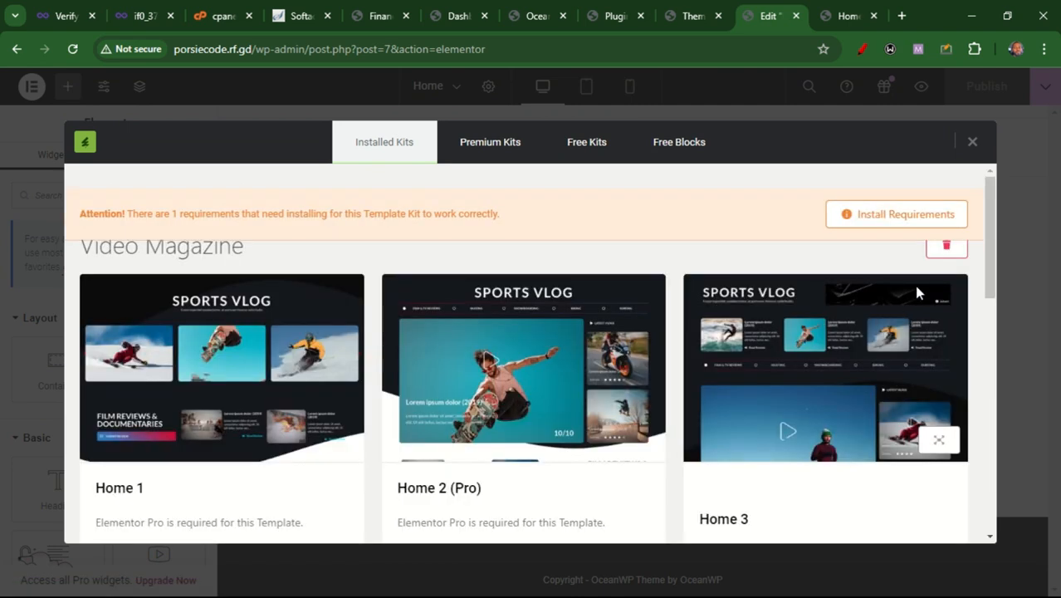
drag(986, 264, 988, 303)
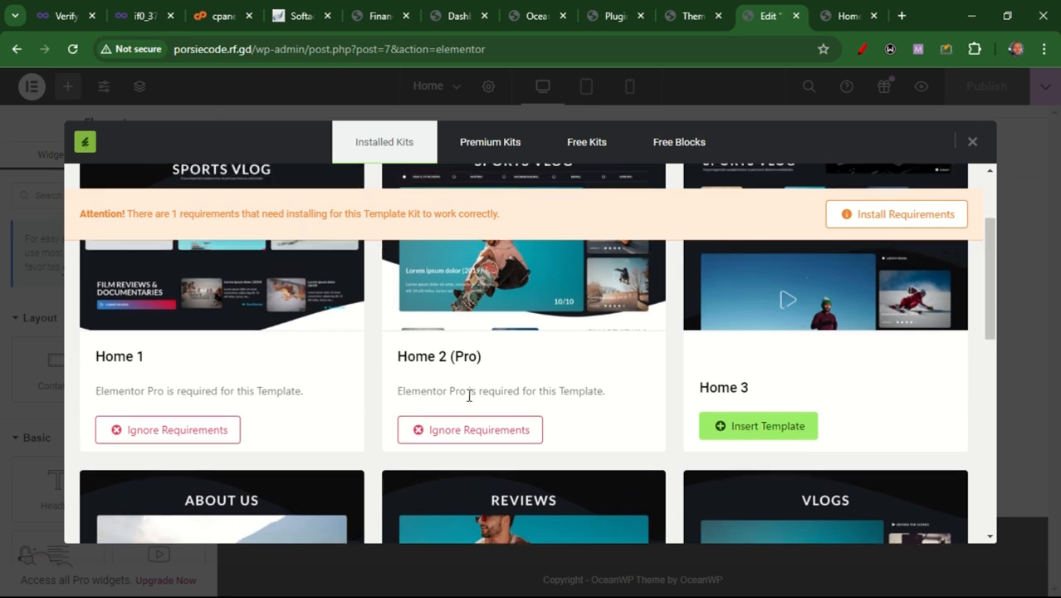
Ignore the Elementor Pro requirement for Home 1 and insert the Home 1 template into the page
click(166, 440)
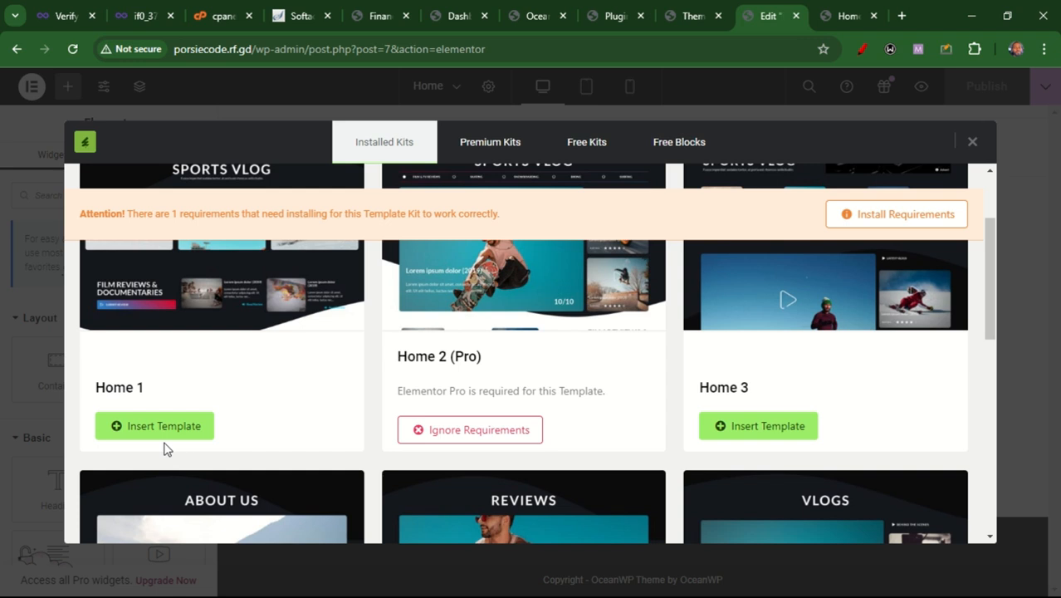
click(165, 426)
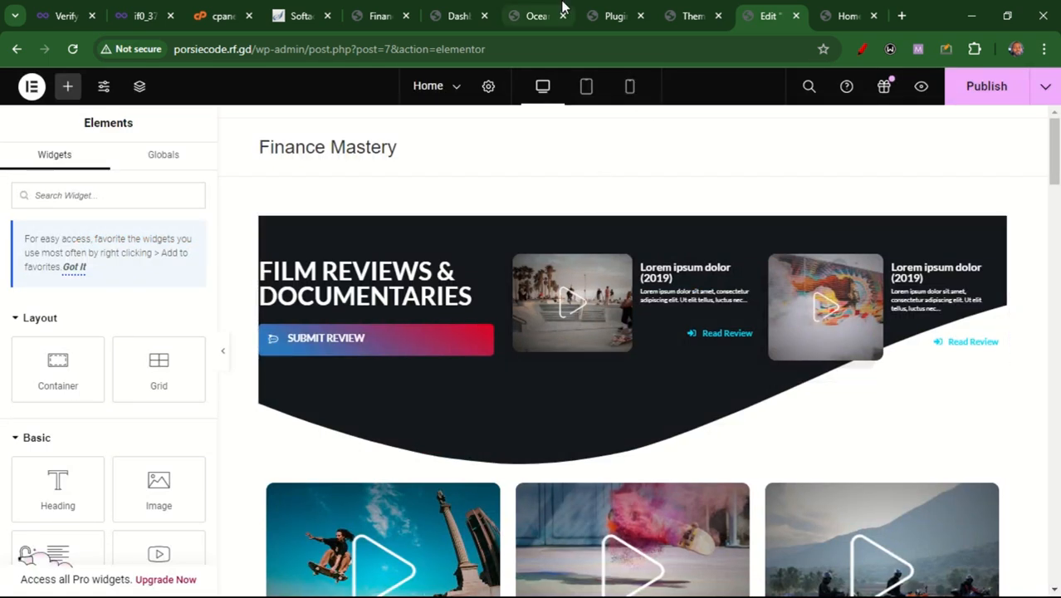
Delete the New Film & TV Reviews section at the bottom of the page
mouse_move(617, 250)
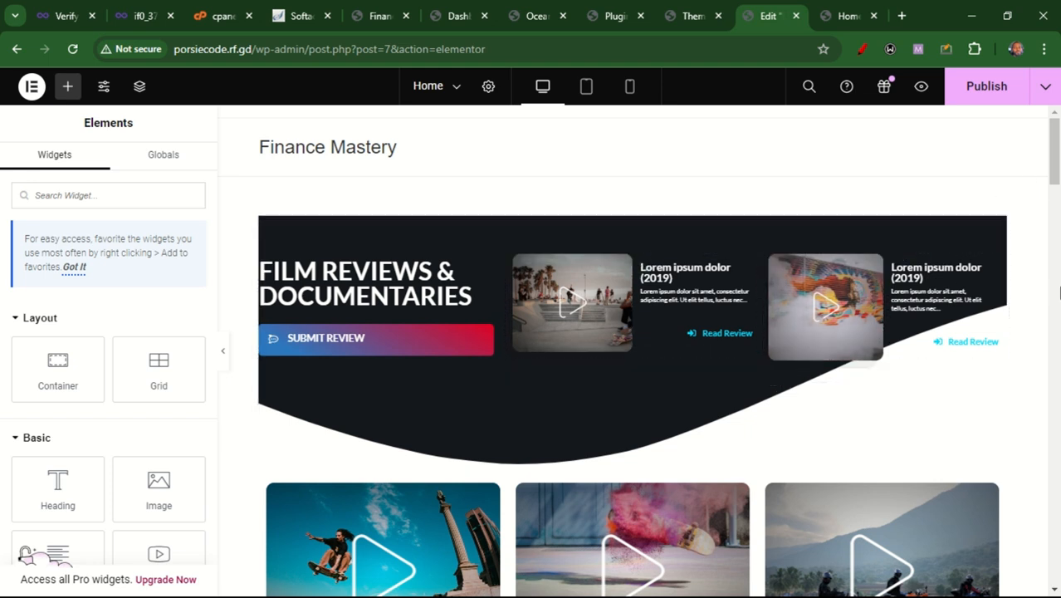
drag(1054, 165, 1033, 526)
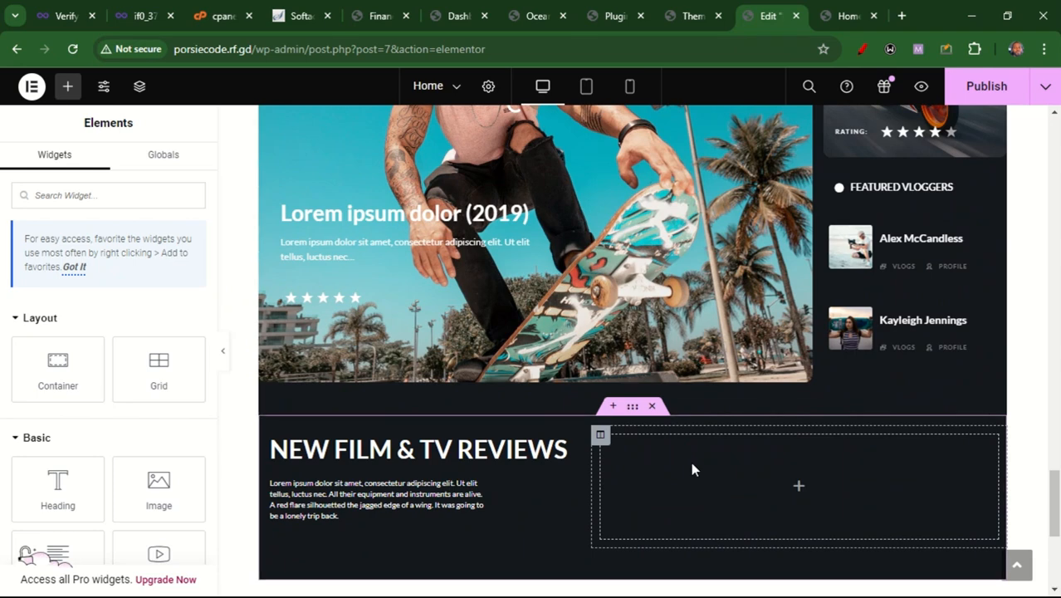
click(652, 407)
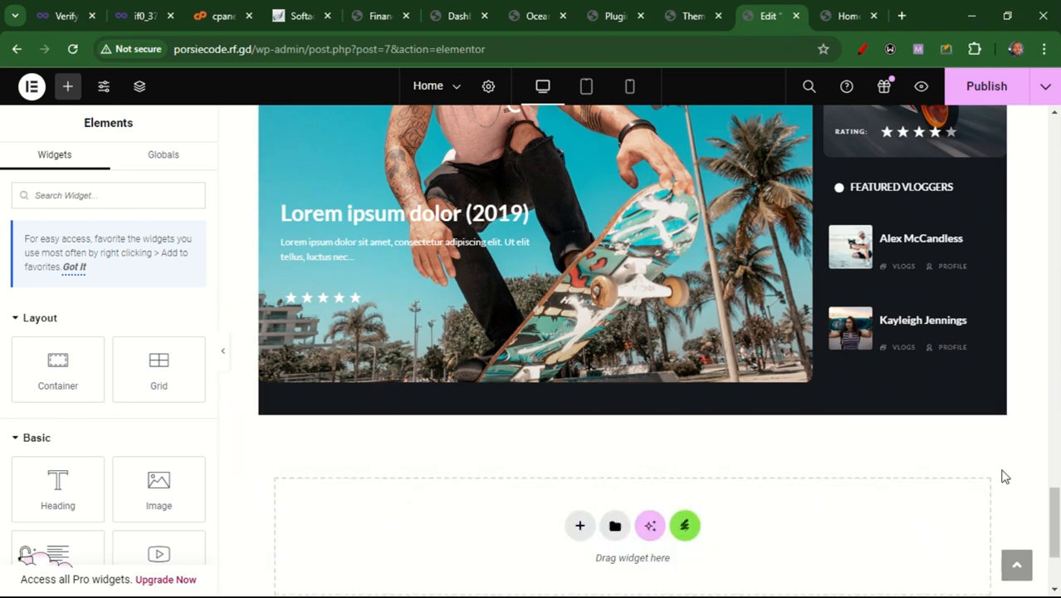
Turn on Stretch Section for the top Film Reviews & Documentaries hero section
drag(1055, 516, 1056, 154)
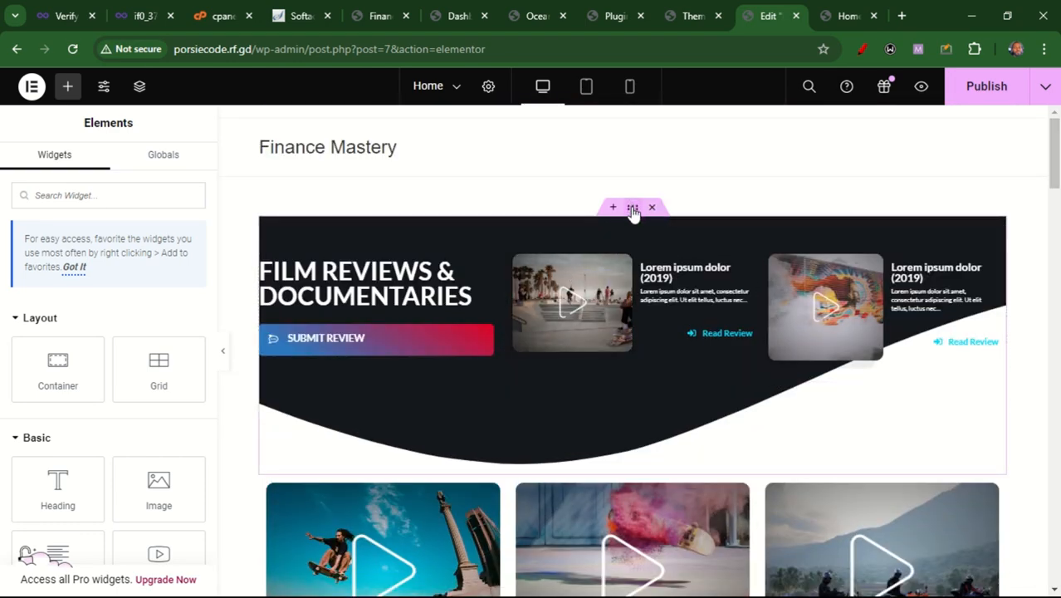
click(633, 208)
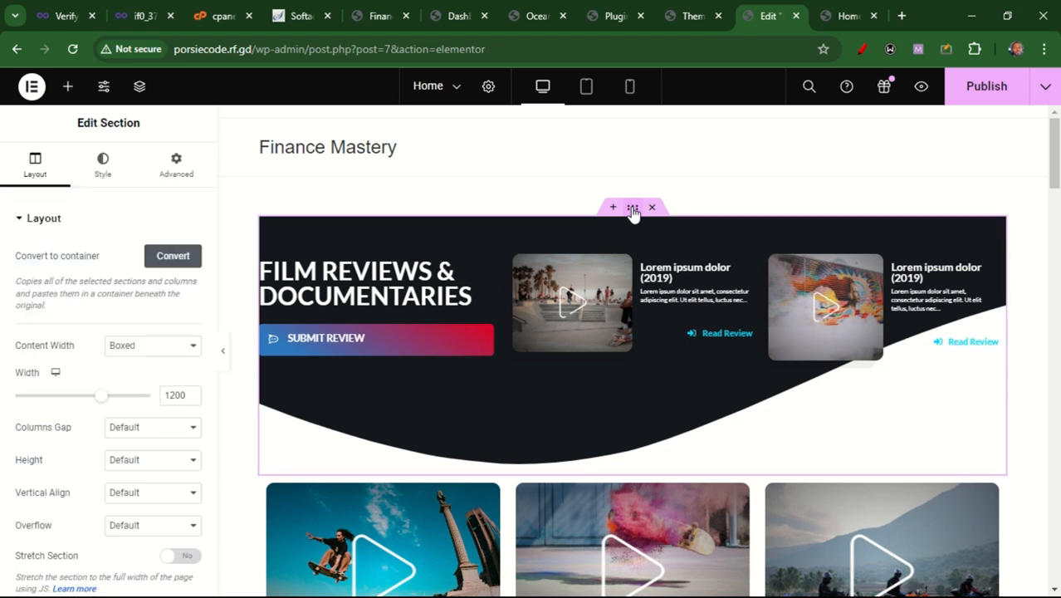
click(184, 555)
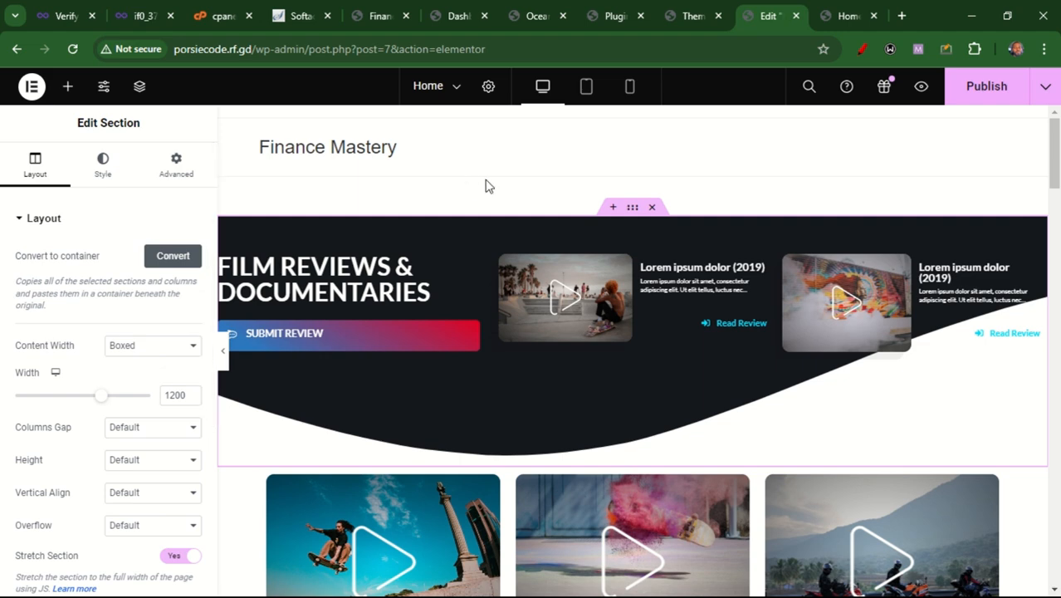
Set the hero section's top and bottom margins to -50 px
click(181, 347)
click(181, 347)
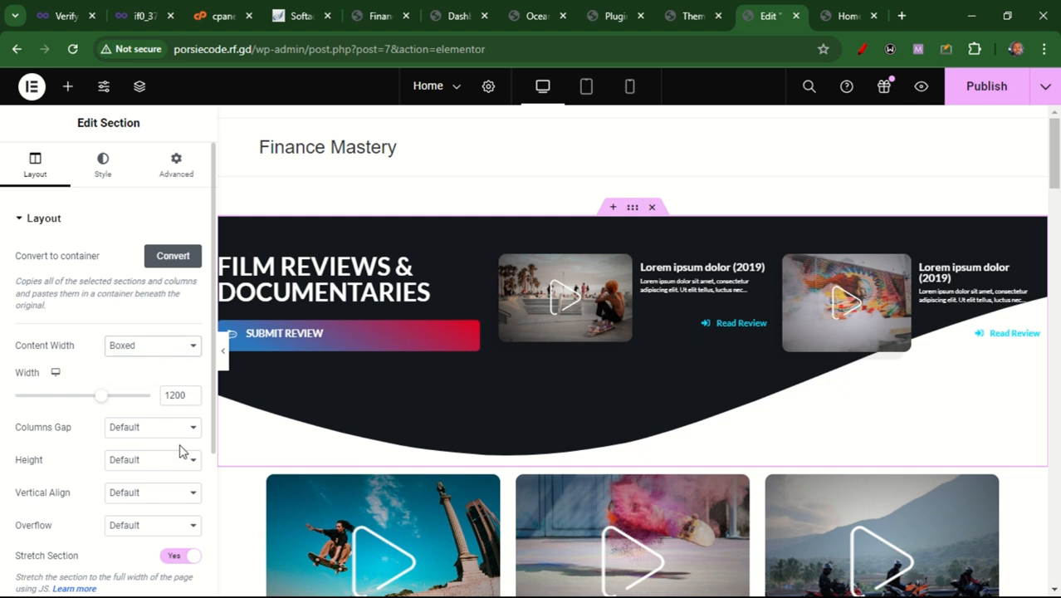
click(176, 171)
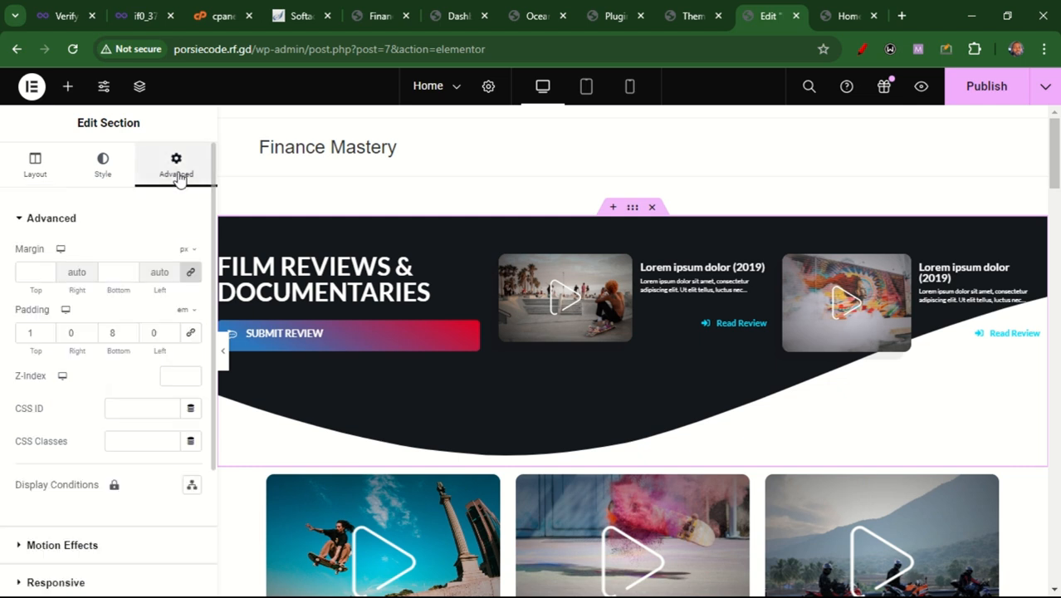
click(26, 275)
text(-5)
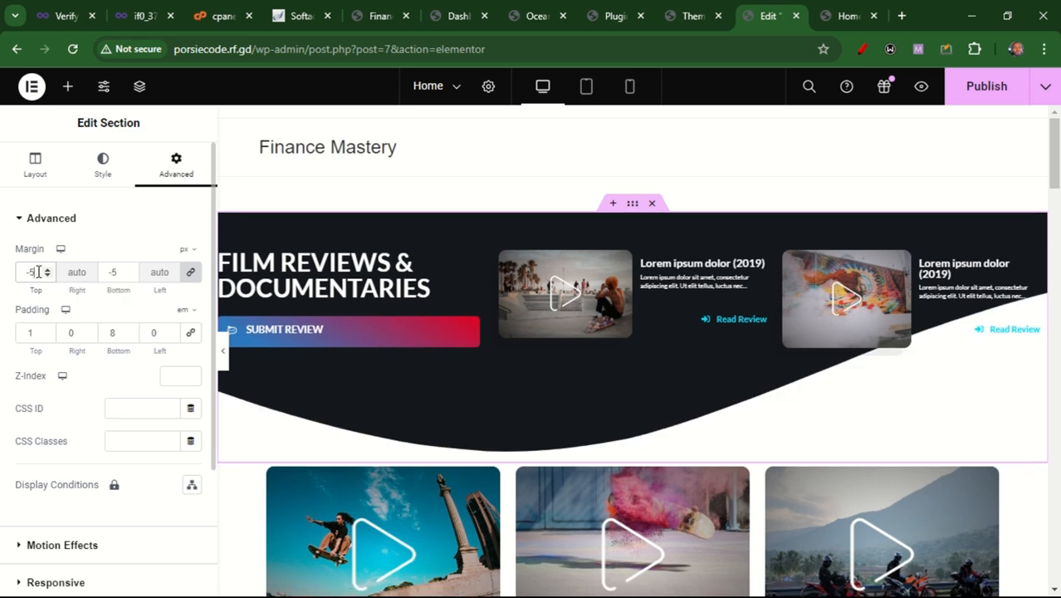
text(0)
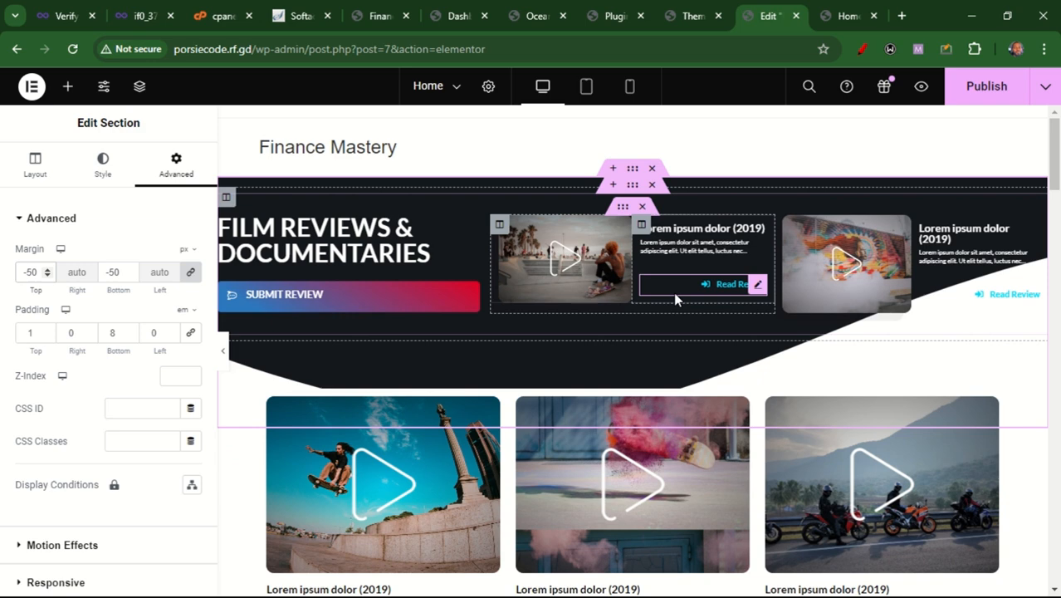
drag(214, 322, 99, 313)
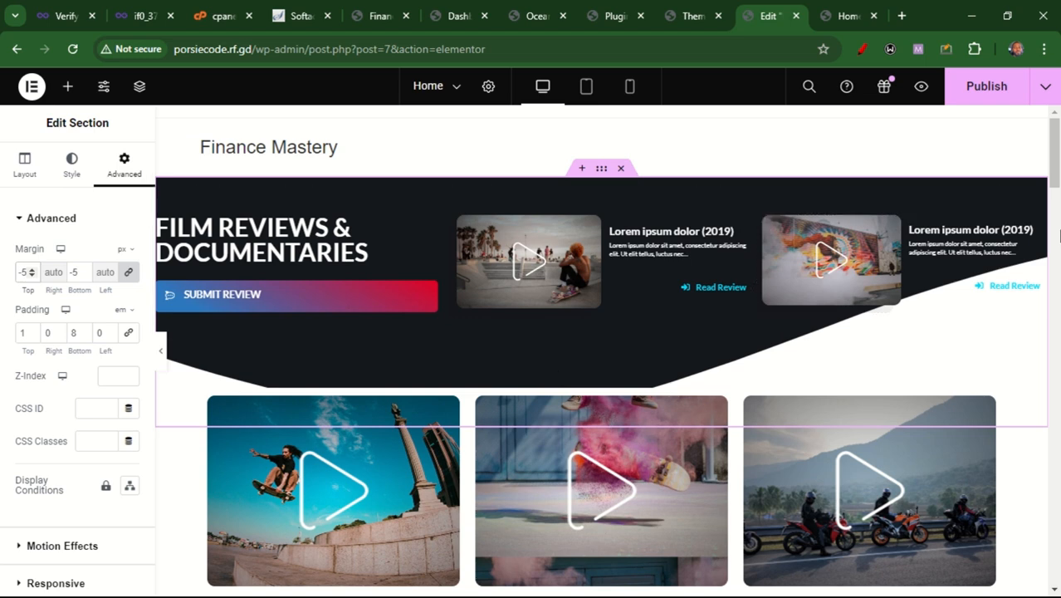
Select the large mountain video image and dismiss the image optimization notice in its settings
drag(1058, 149, 1059, 244)
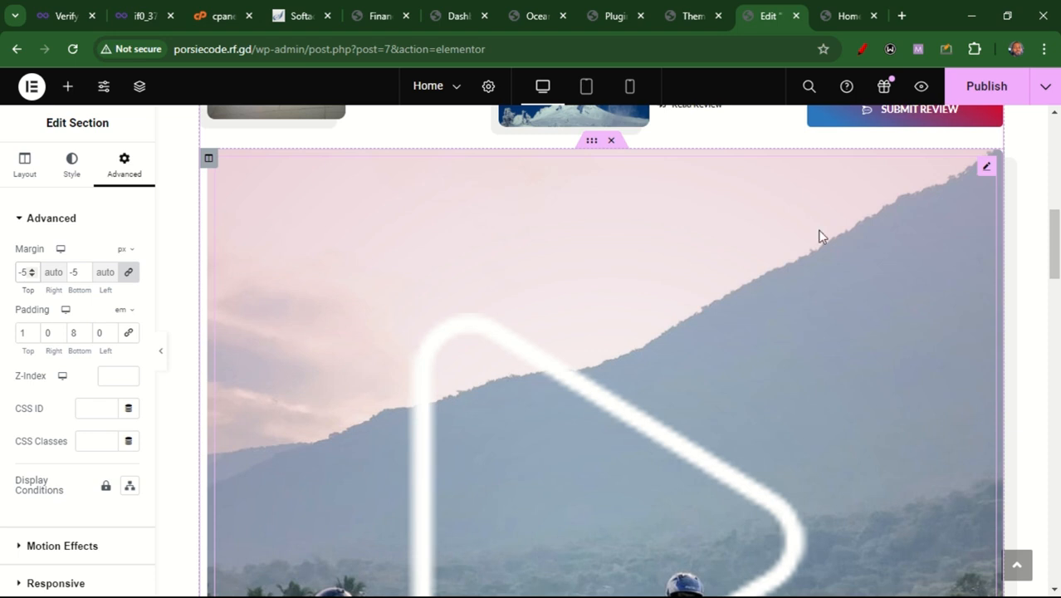
click(986, 169)
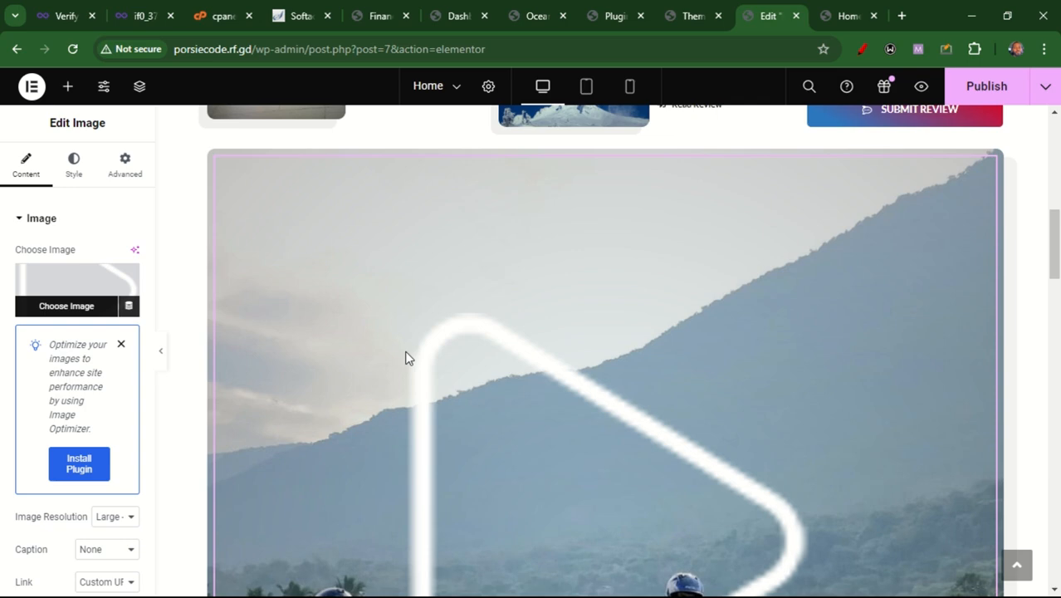
drag(1057, 237, 1056, 272)
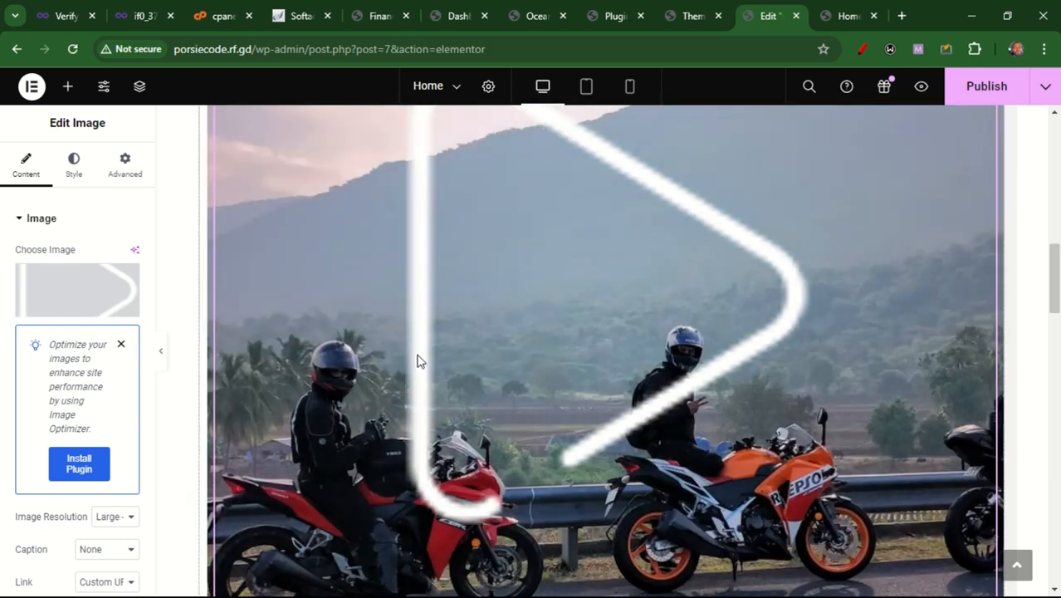
click(123, 344)
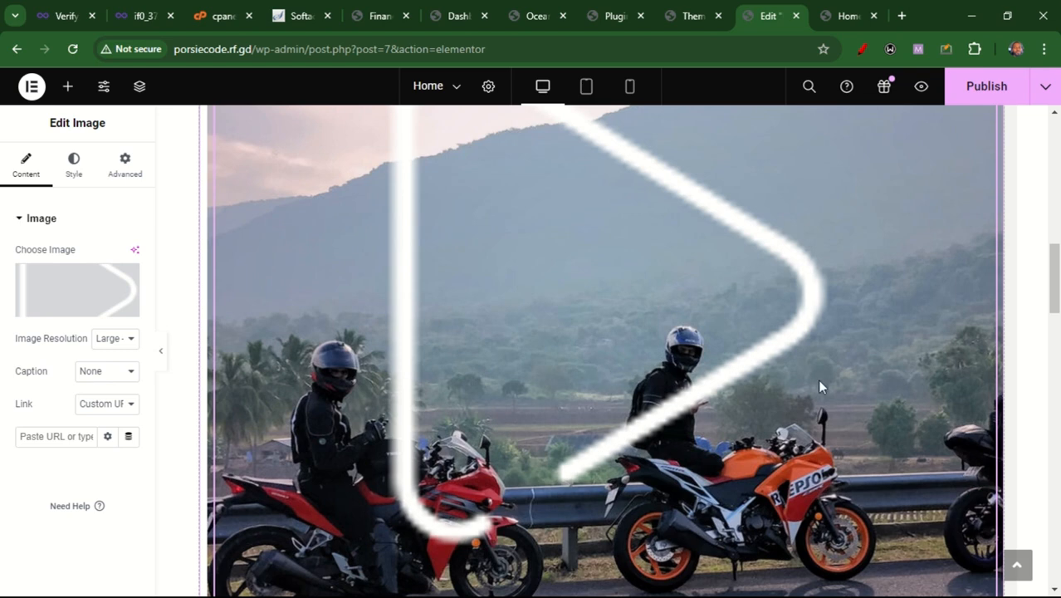
Turn on Stretch Section for the three-column video row below the featured image
drag(1054, 282, 1056, 239)
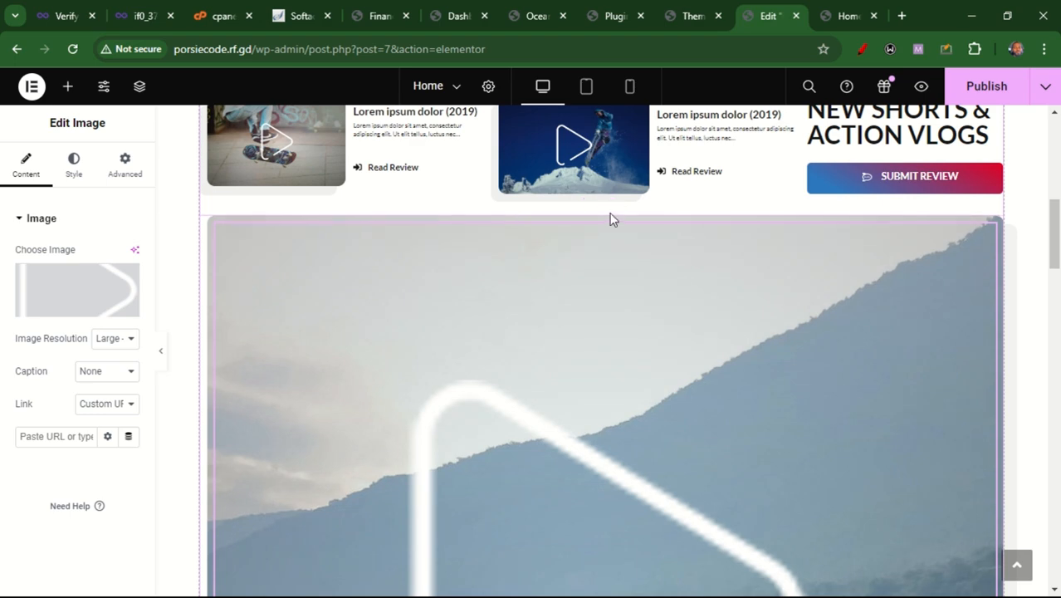
drag(1056, 229, 1057, 354)
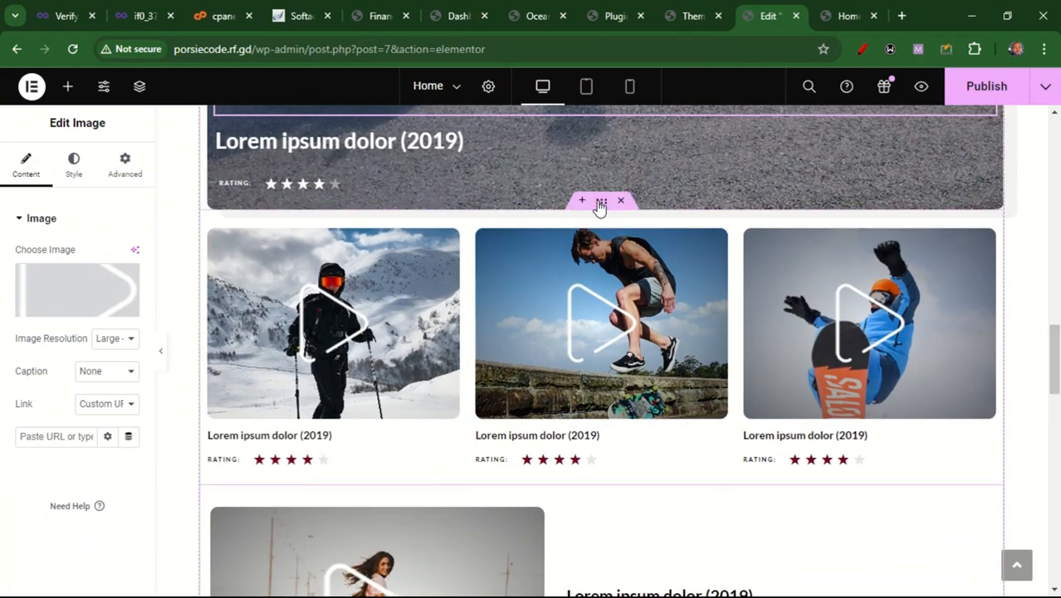
click(600, 202)
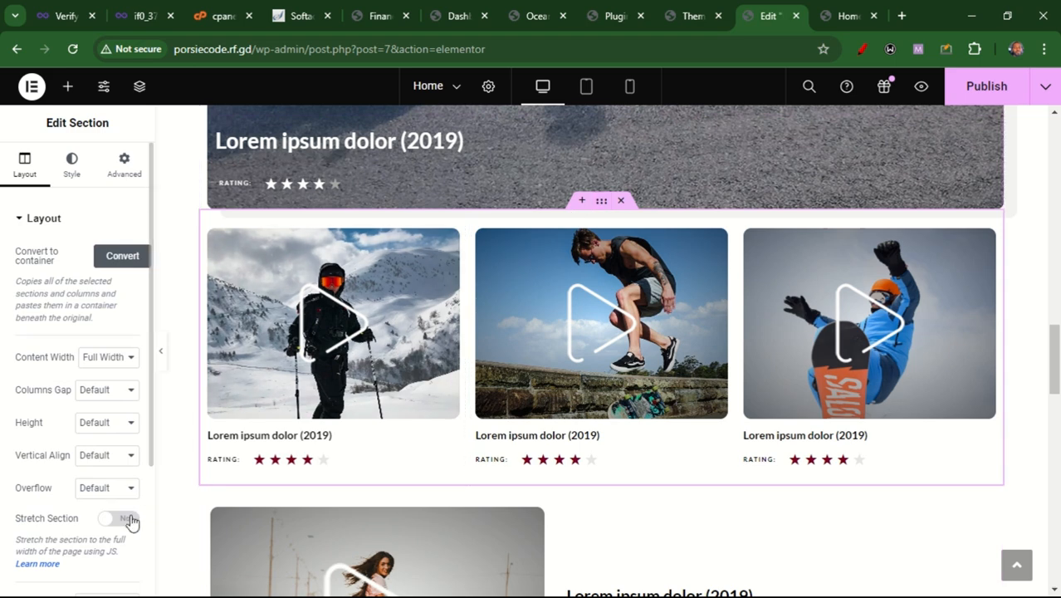
click(125, 518)
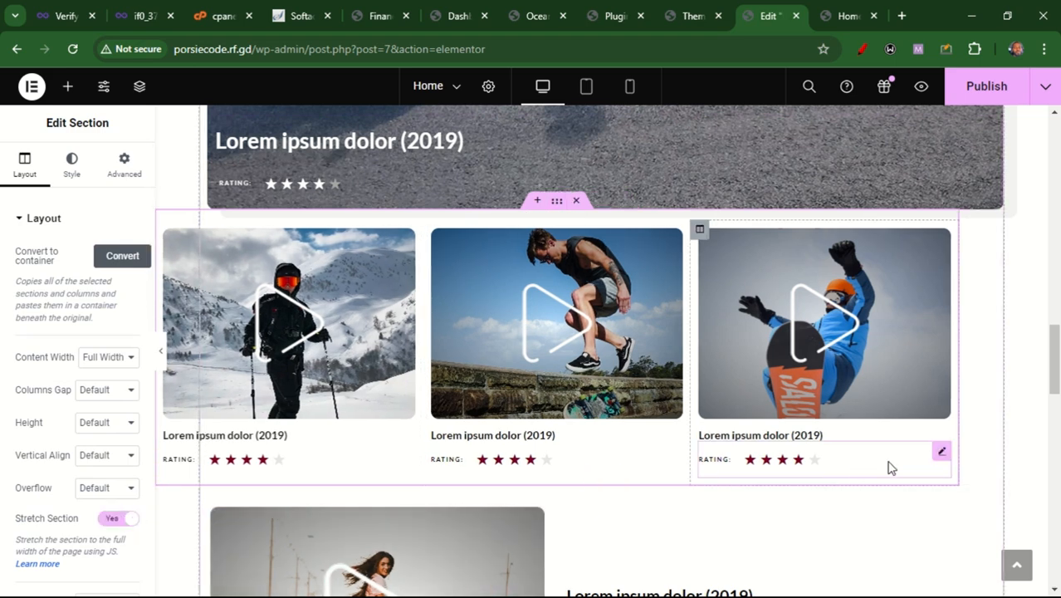
Turn on Stretch Section for the section with the large video and Latest Vlogs sidebar
drag(1056, 375, 1056, 407)
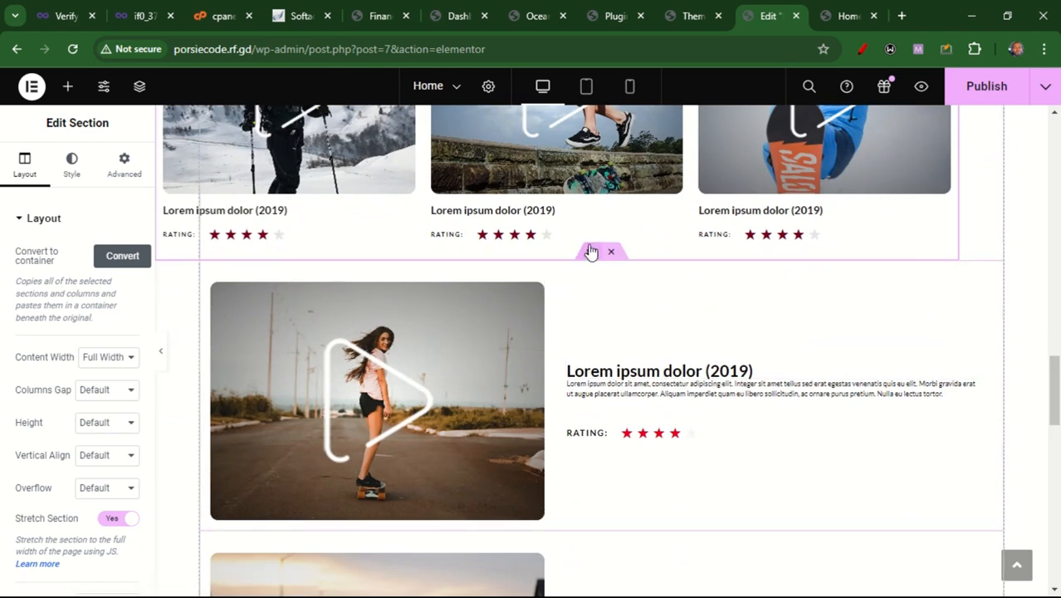
drag(1056, 384, 1056, 456)
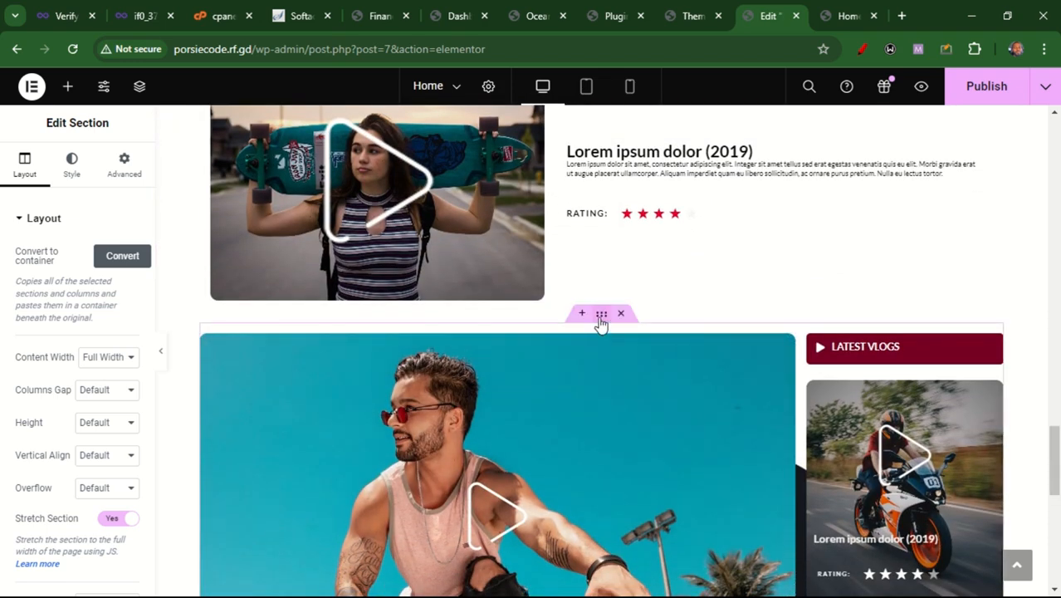
click(601, 318)
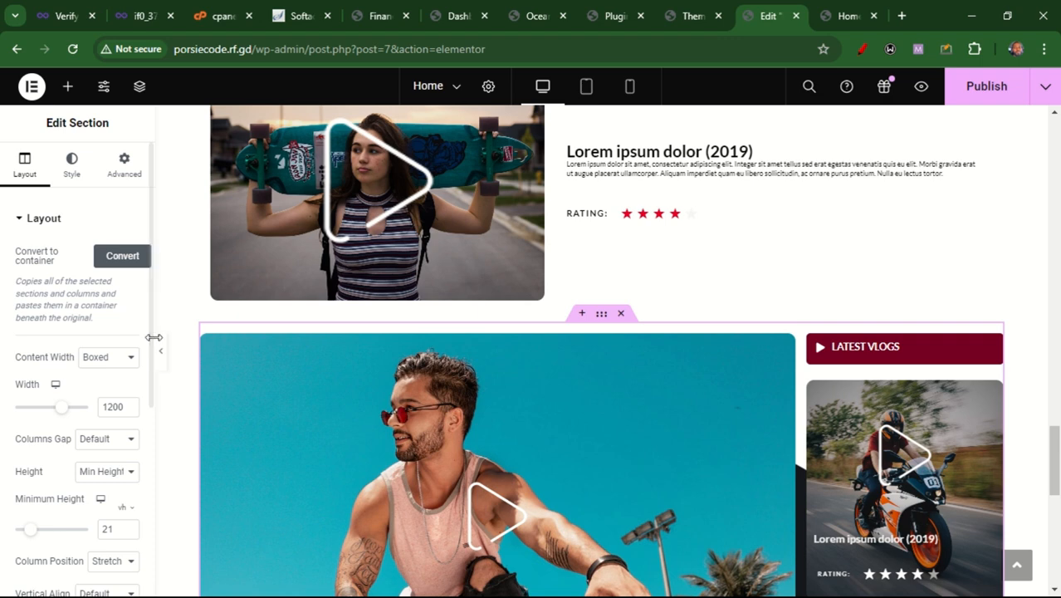
drag(153, 349, 154, 427)
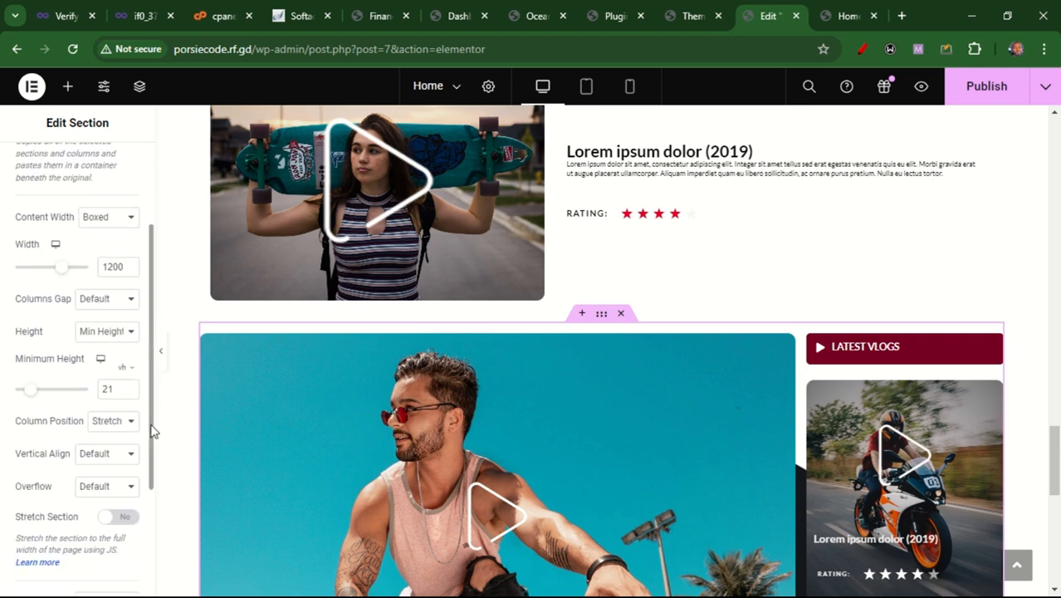
click(123, 514)
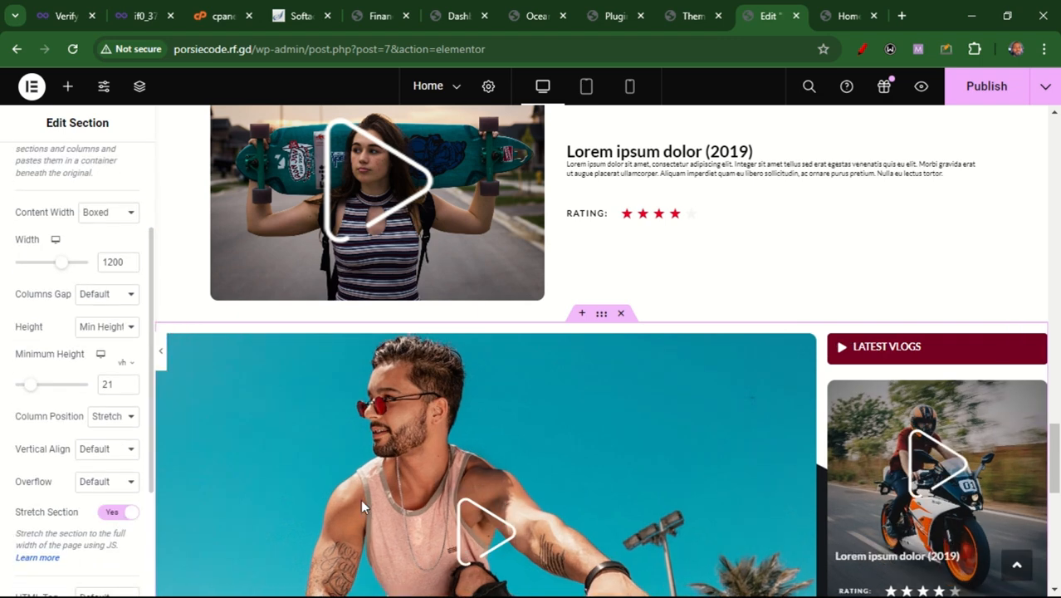
Publish the Home page
drag(1059, 434, 1055, 124)
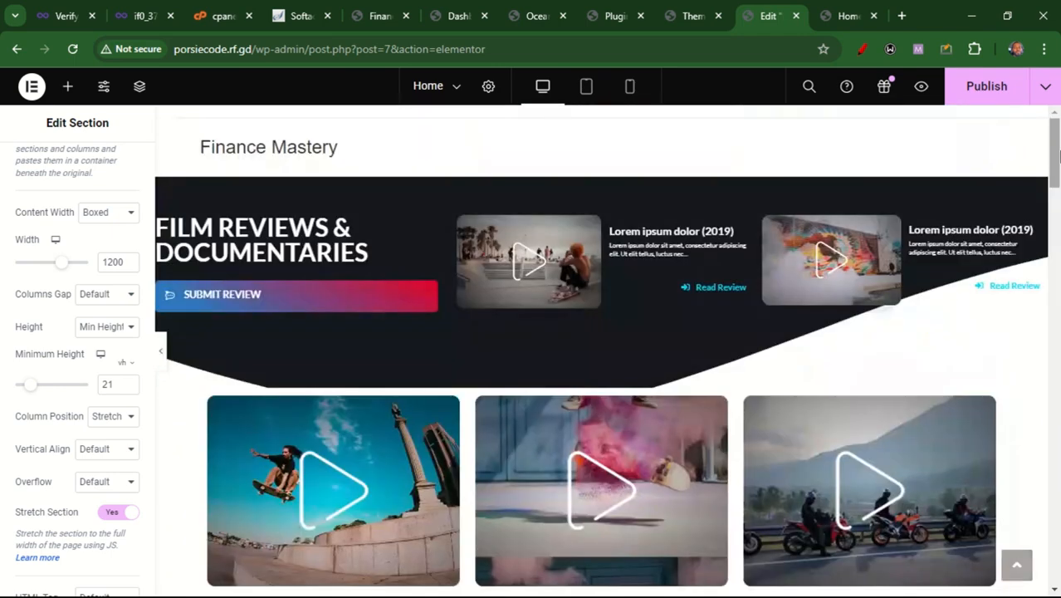
click(979, 92)
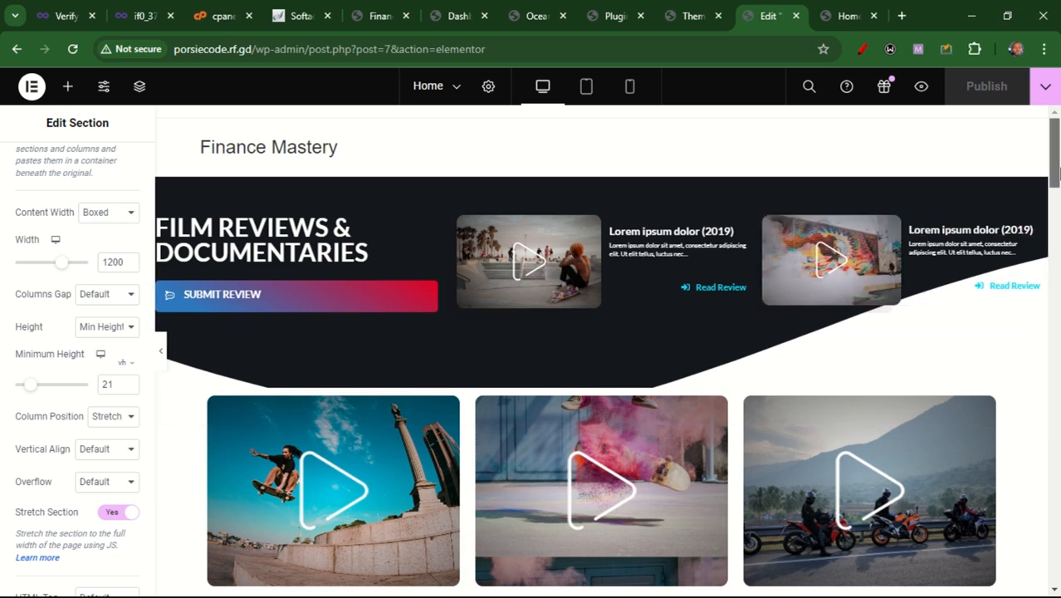
Preview the published Home page and scroll through its sections
mouse_move(1058, 149)
mouse_down()
mouse_move(1058, 209)
mouse_move(1058, 146)
mouse_up()
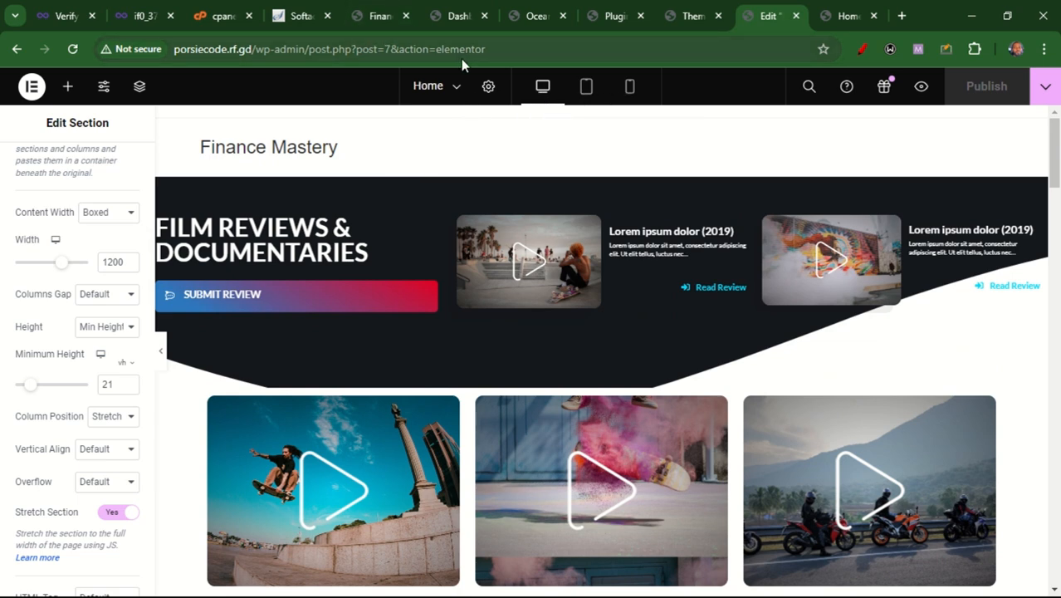
drag(1054, 154, 1056, 438)
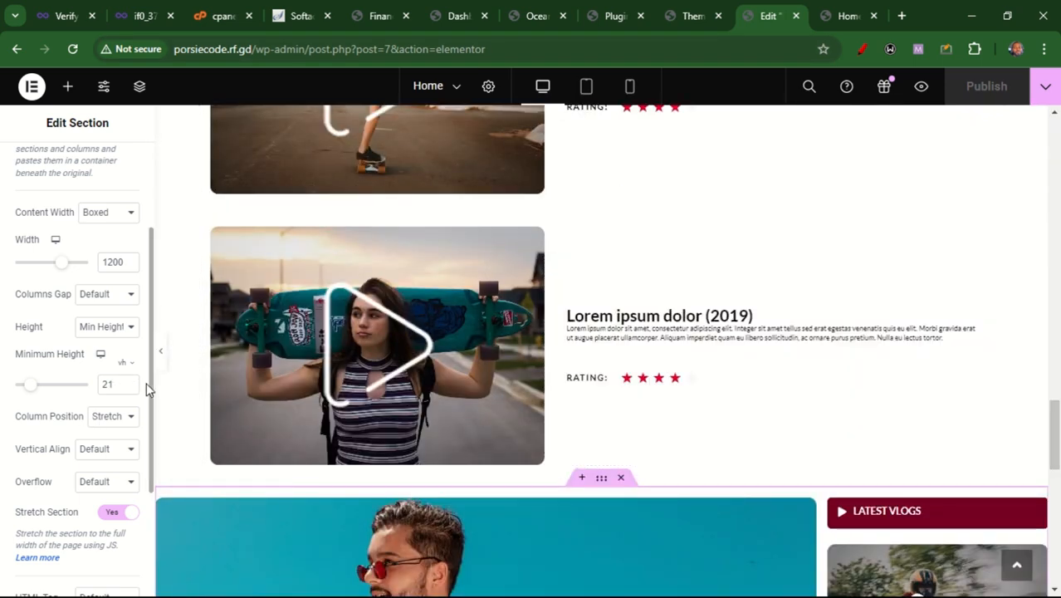
scroll(151, 395, down, 2)
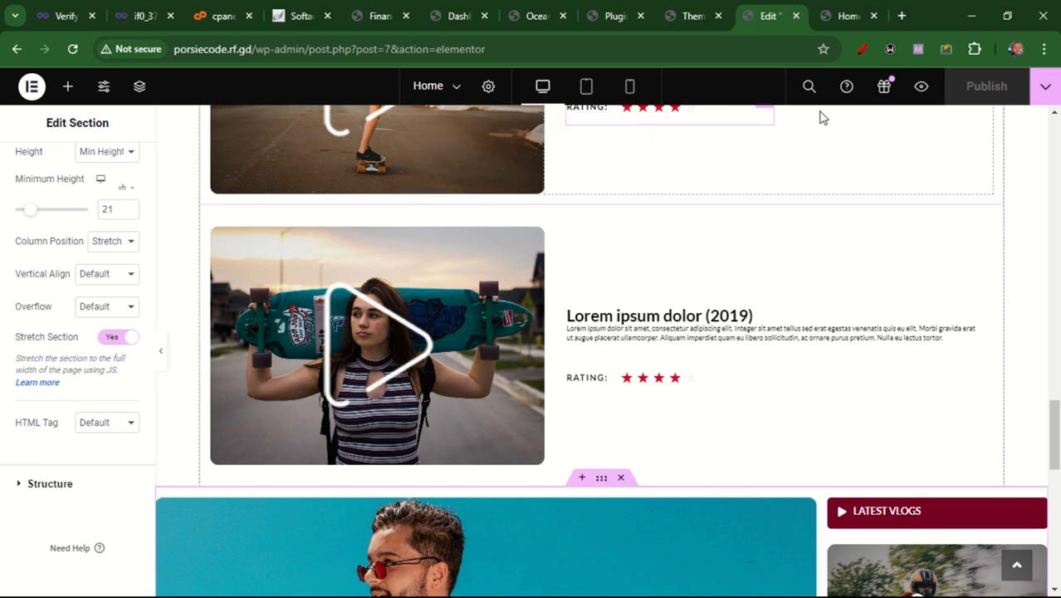
click(921, 86)
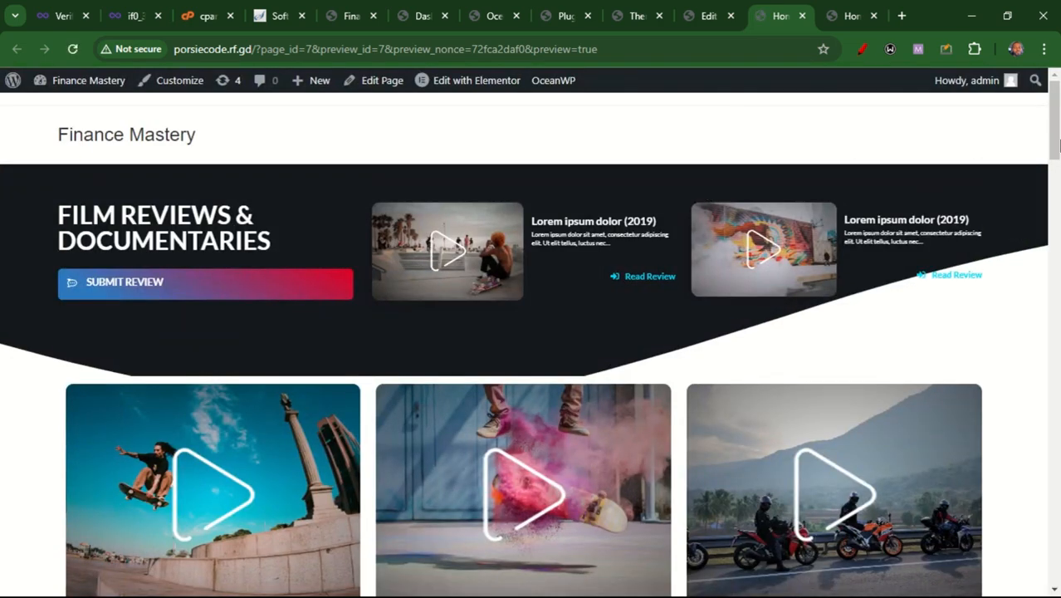
drag(1059, 124, 1058, 419)
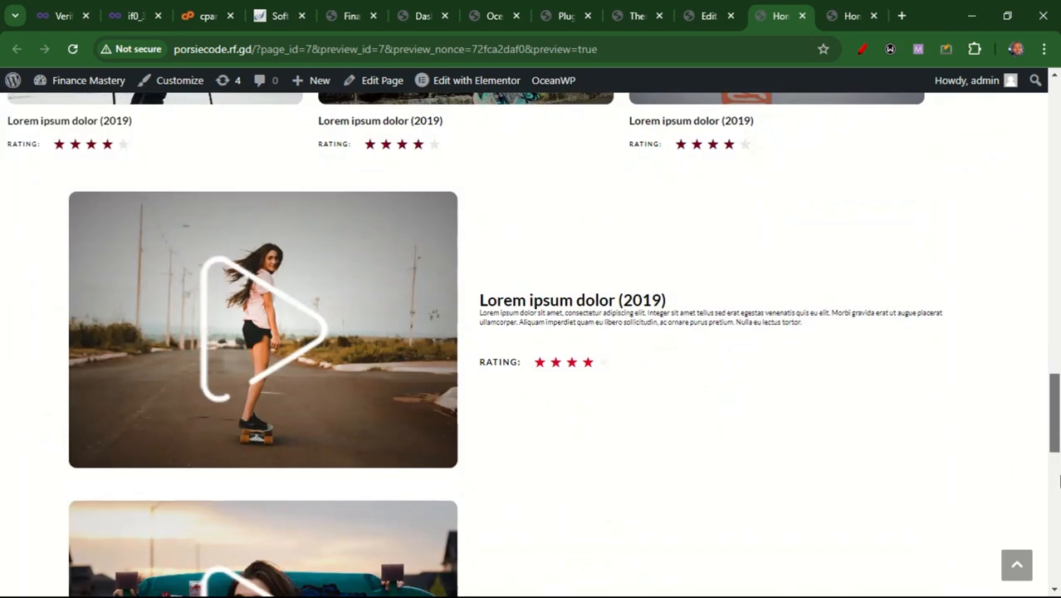
drag(1059, 429, 1058, 293)
drag(1059, 220, 1056, 98)
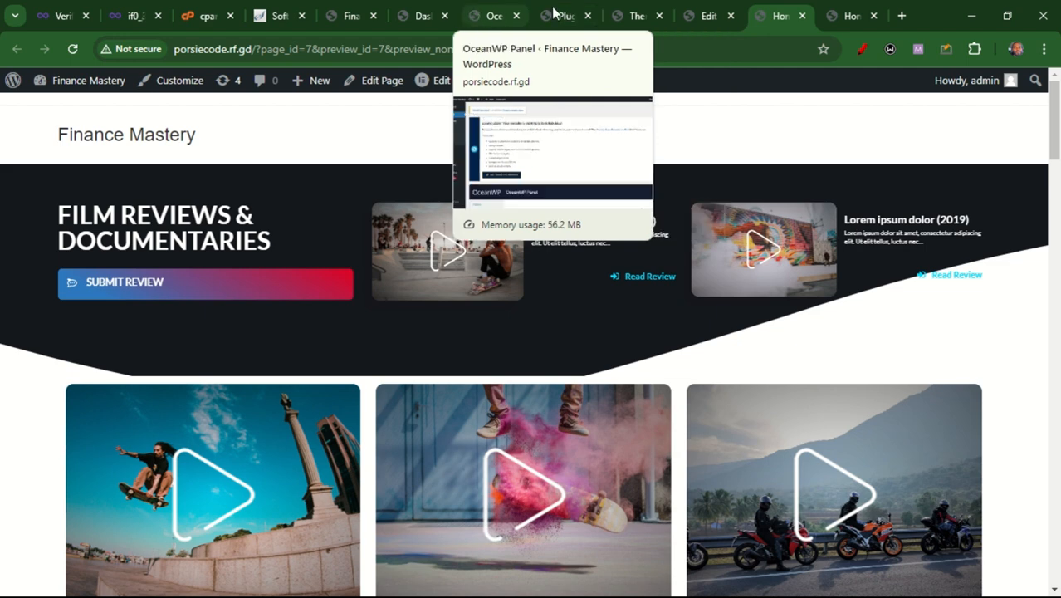
Switch to the OceanWP Panel tab in the WordPress admin
mouse_move(465, 79)
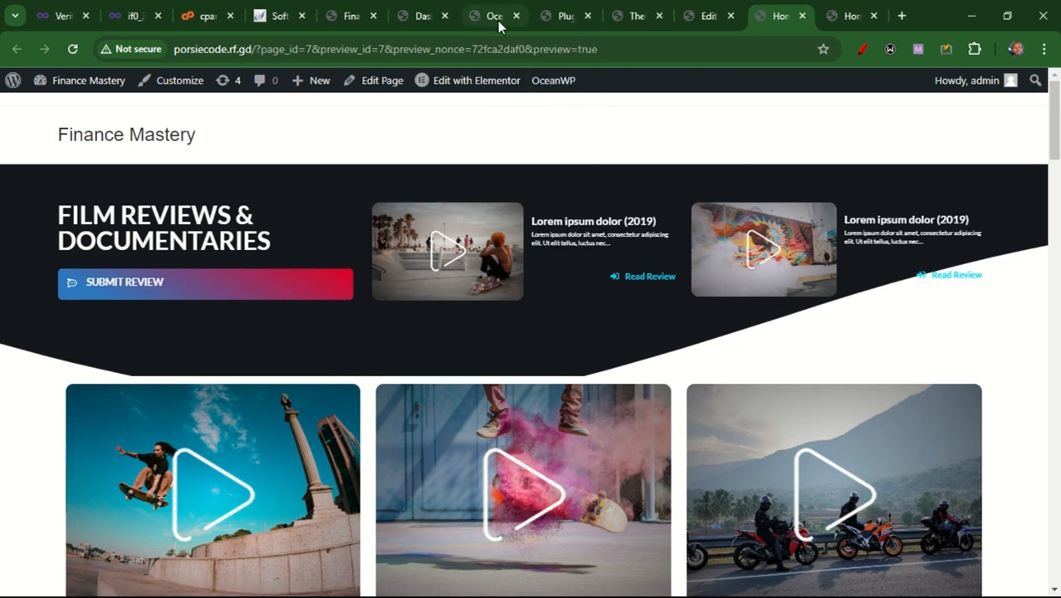
click(497, 21)
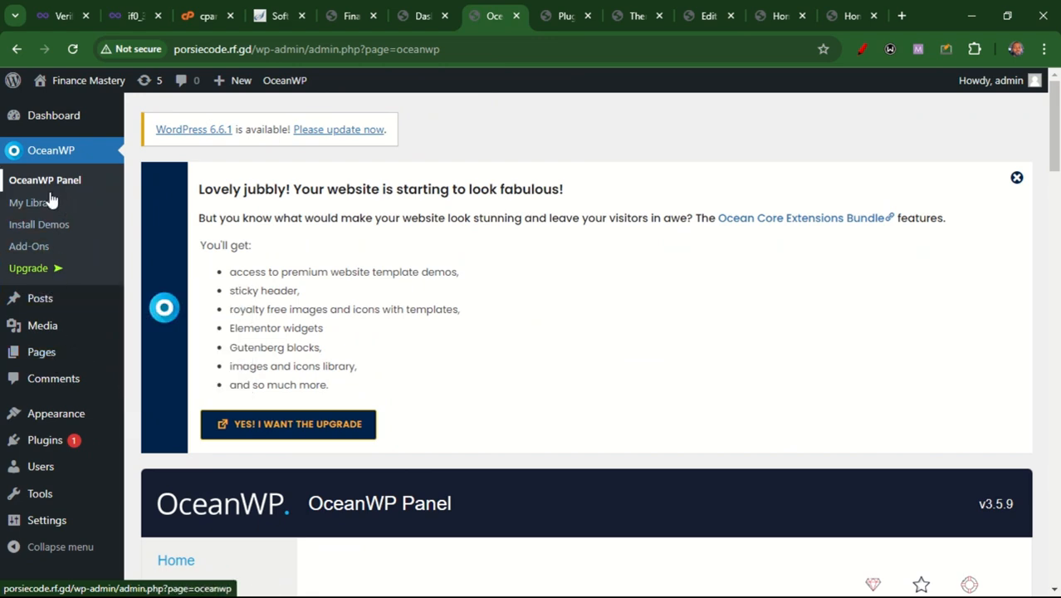
Open the Hello world post from the Posts list in a new tab to view it
mouse_move(73, 121)
mouse_move(14, 301)
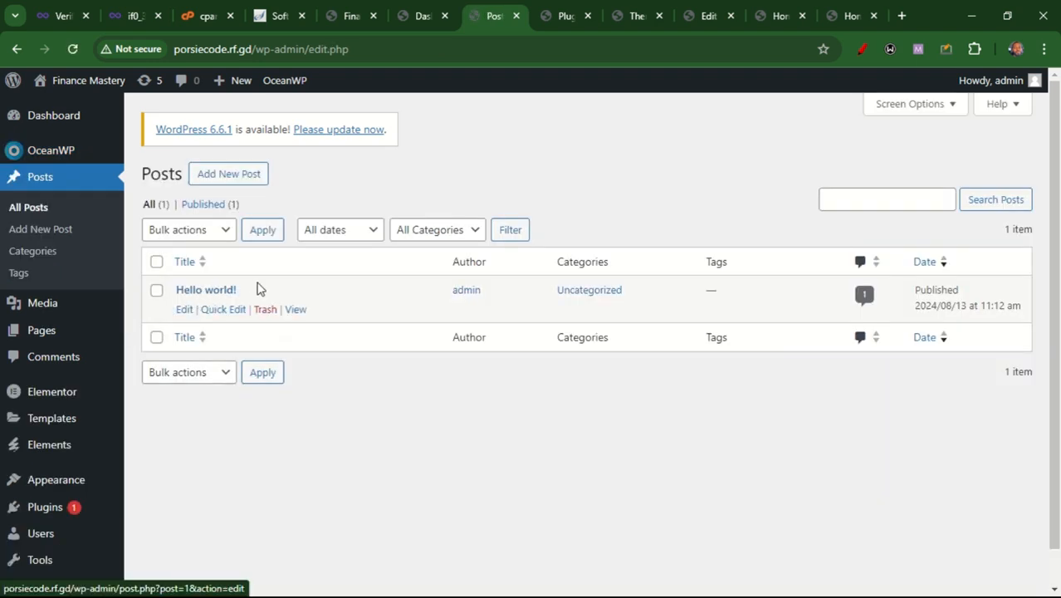
click(294, 312)
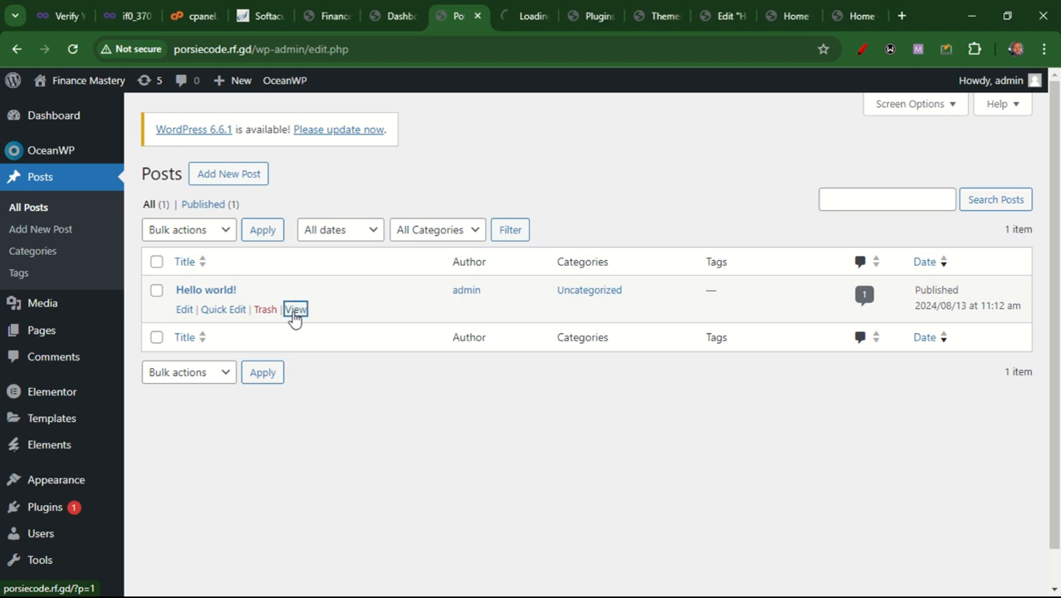
click(510, 16)
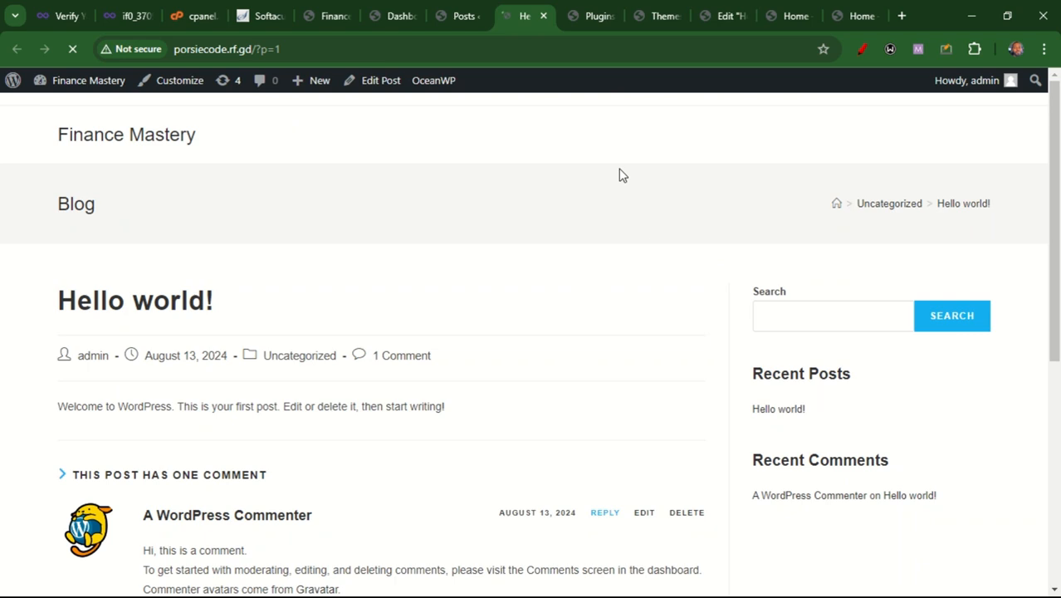
mouse_move(469, 11)
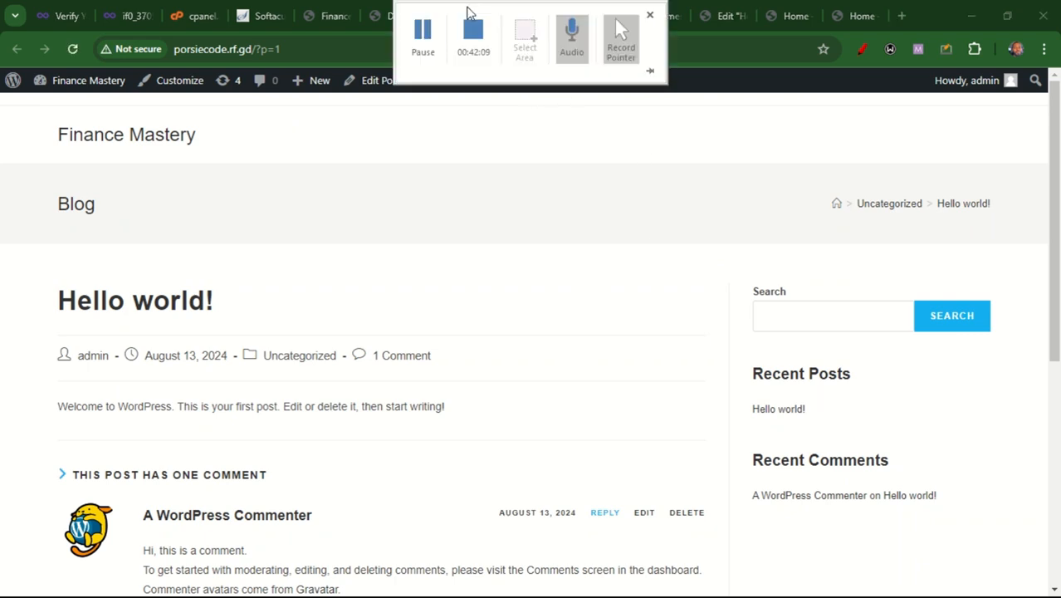
Open the Hello world post in the block editor and delete its welcome paragraph text
click(458, 17)
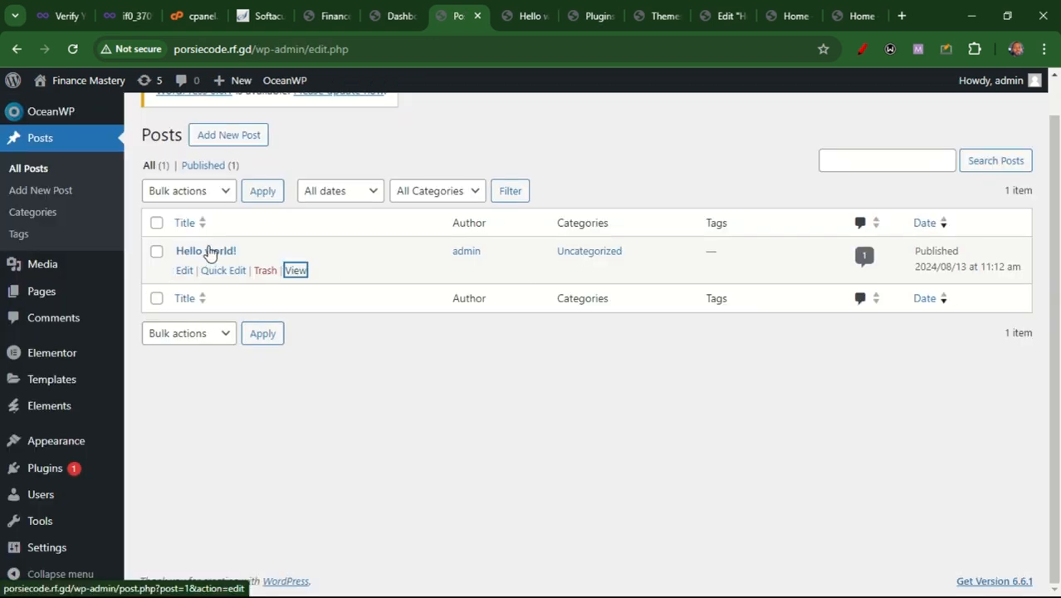
click(184, 272)
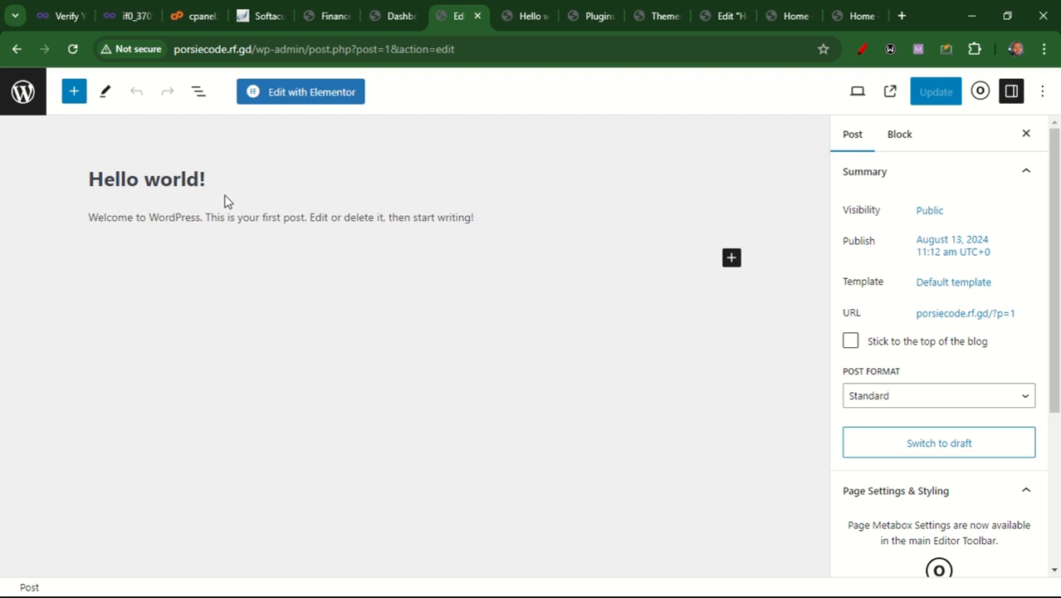
click(201, 217)
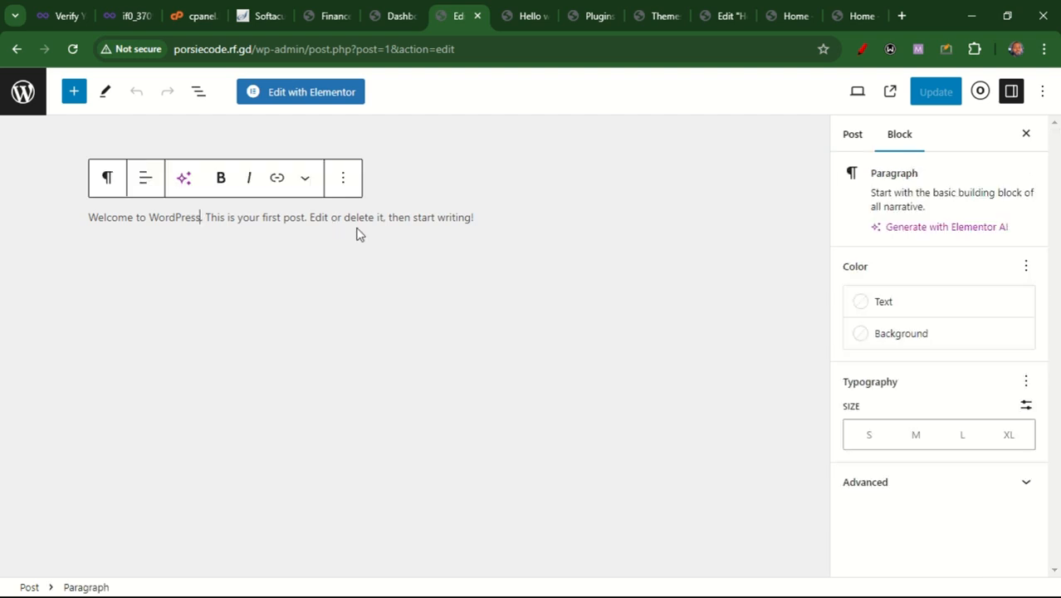
drag(500, 215, 94, 242)
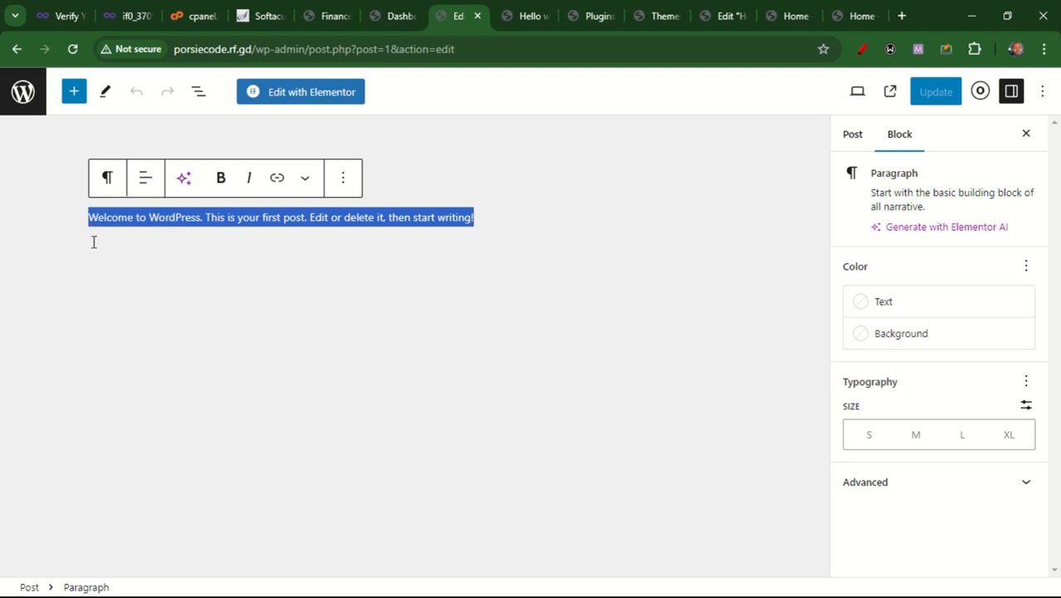
click(640, 340)
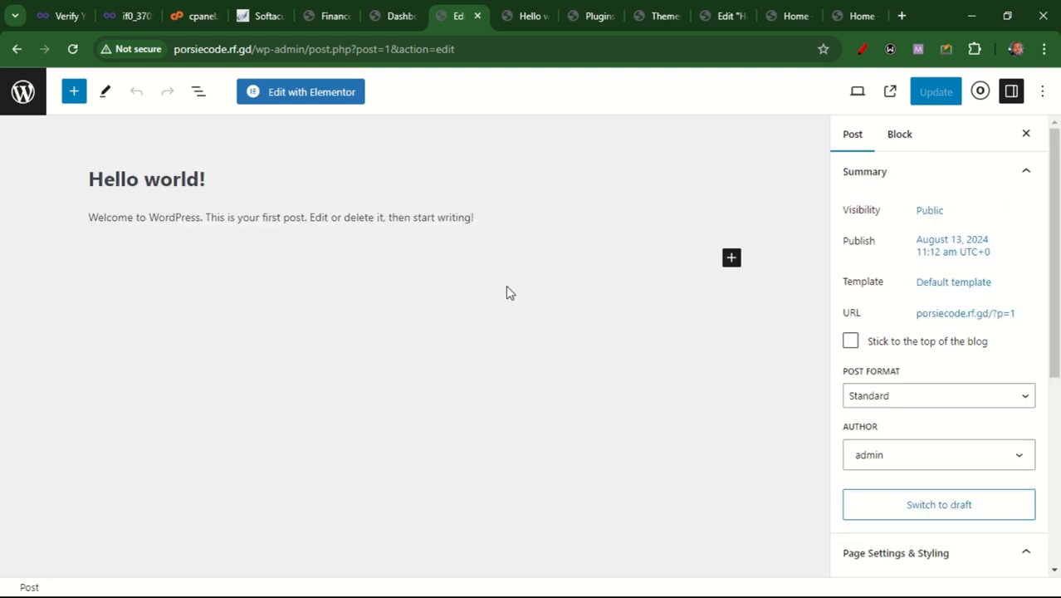
click(500, 226)
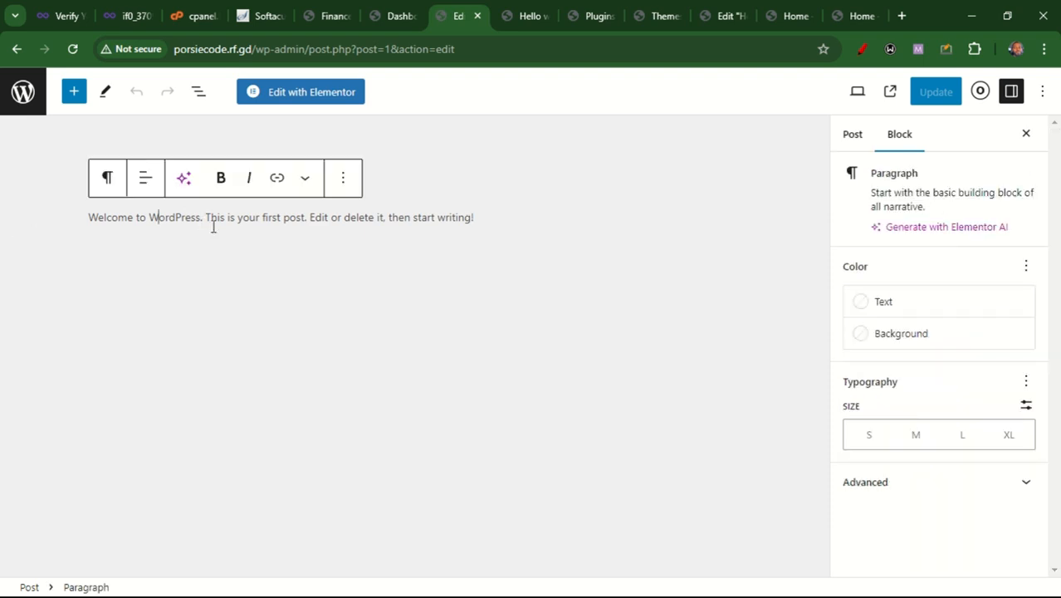
click(436, 180)
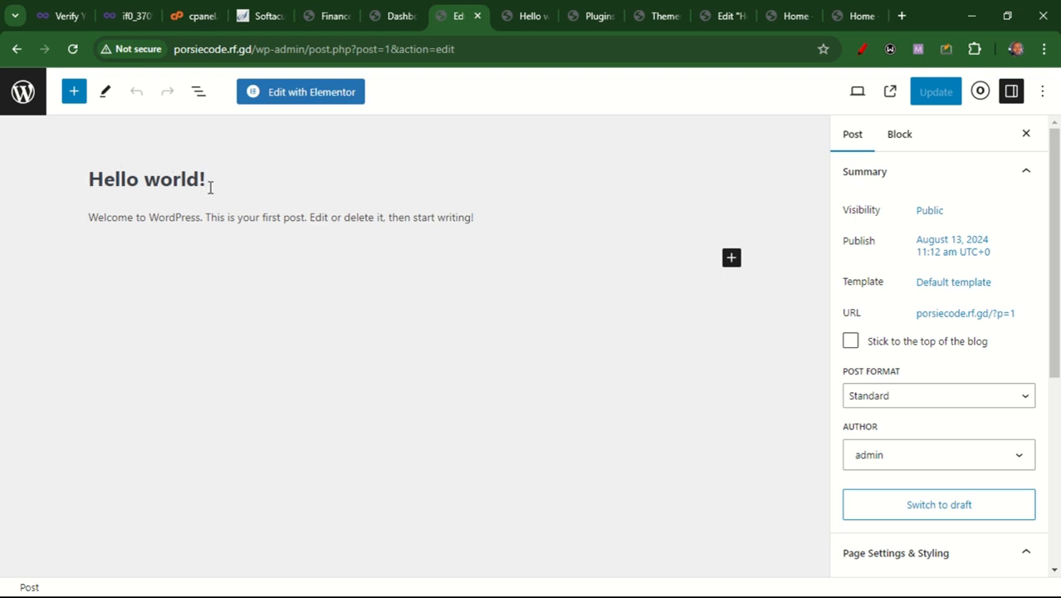
drag(211, 217, 81, 191)
click(77, 178)
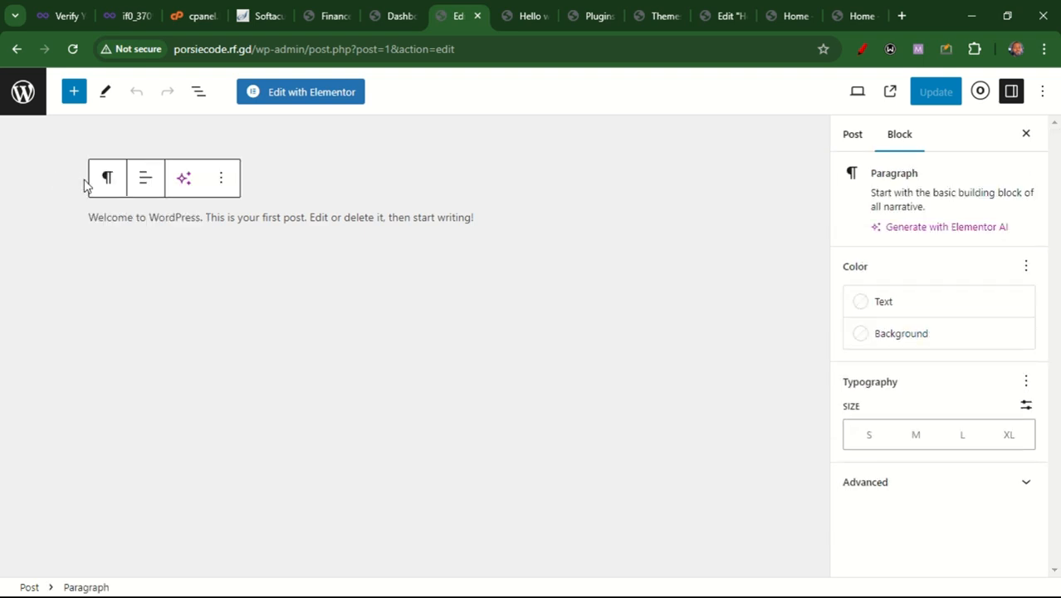
click(349, 219)
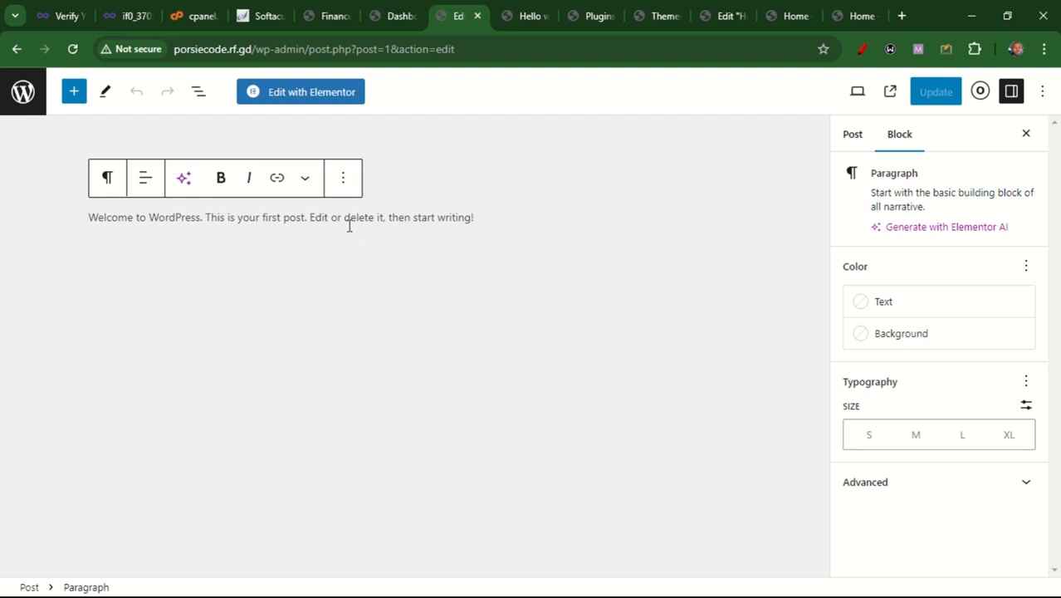
triple_click(350, 220)
key(BackSpace)
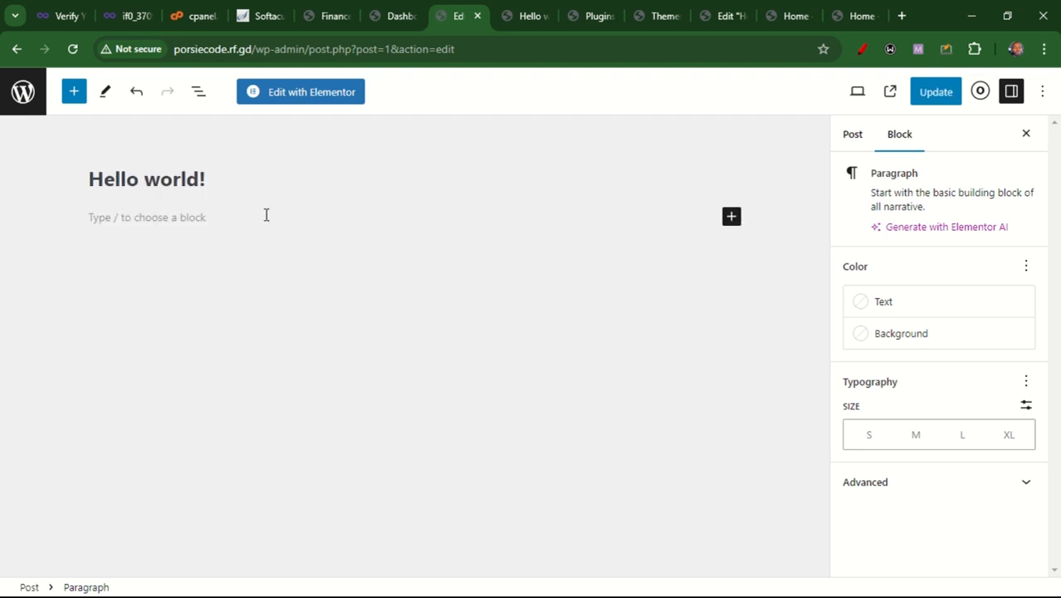
Clear the Hello world! title of the post
click(214, 179)
key(BackSpace)
key(BackSpace)
key(BackSpace)
key(BackSpace)
key(BackSpace)
key(BackSpace)
key(BackSpace)
key(BackSpace)
key(BackSpace)
key(BackSpace)
key(BackSpace)
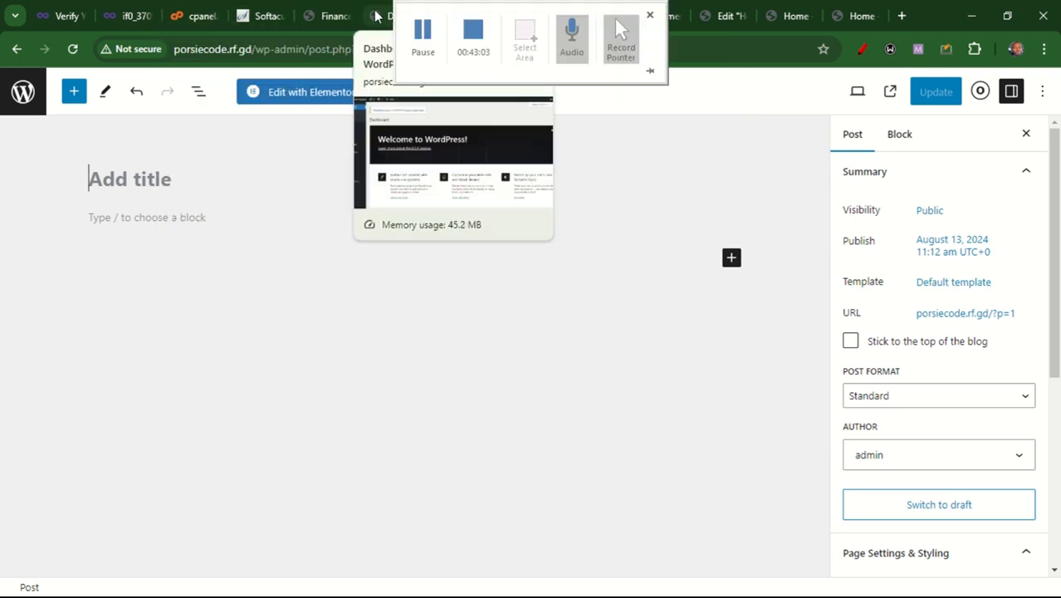
click(724, 16)
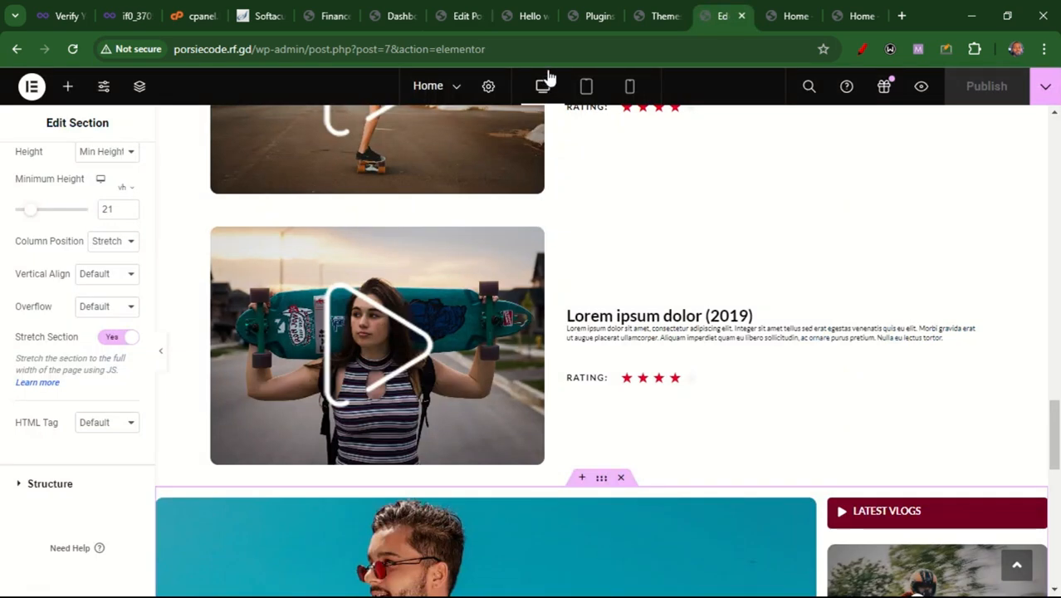
click(540, 49)
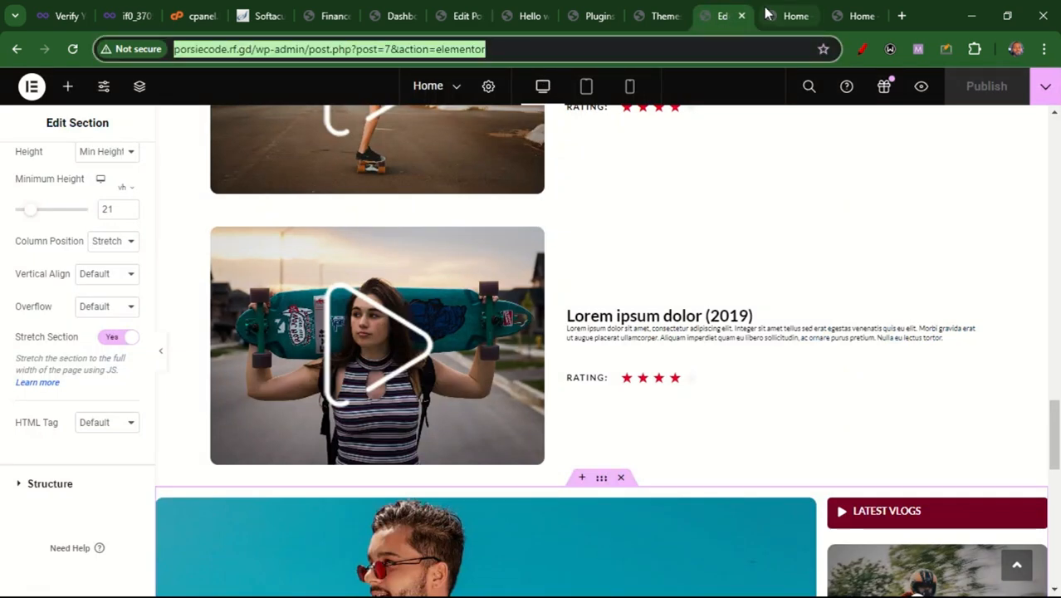
click(767, 15)
click(574, 49)
text(ch\)
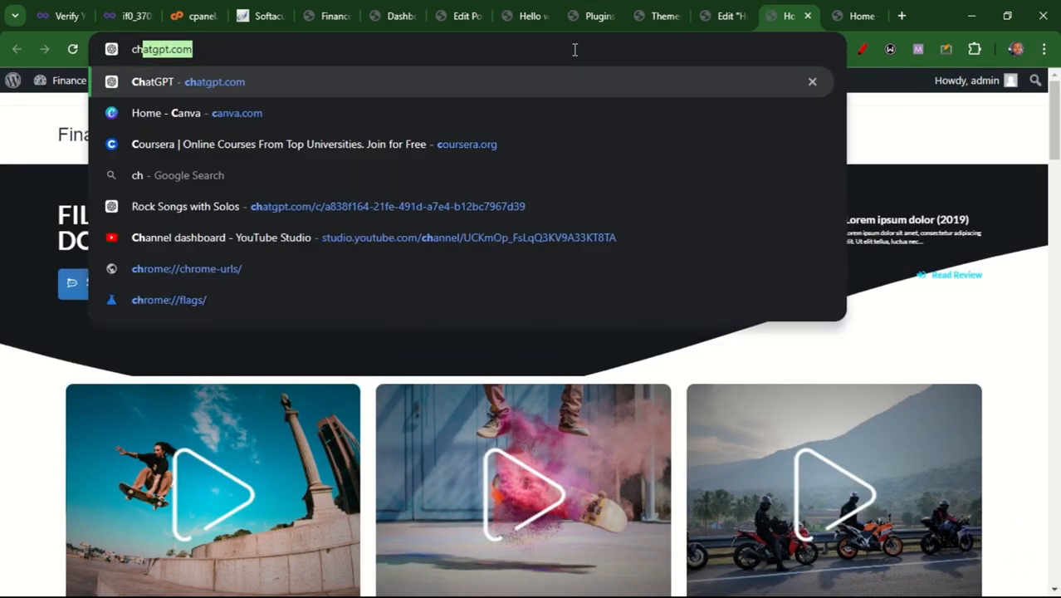
key(Return)
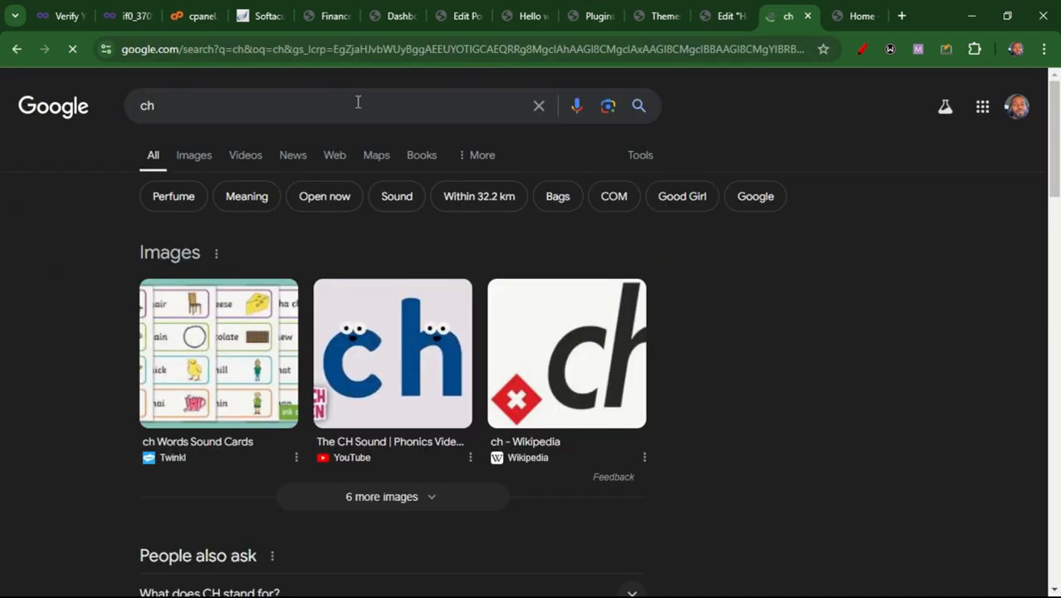
Open ChatGPT in the Home tab to reach the budgeting article conversation
click(319, 48)
text(ch)
key(Return)
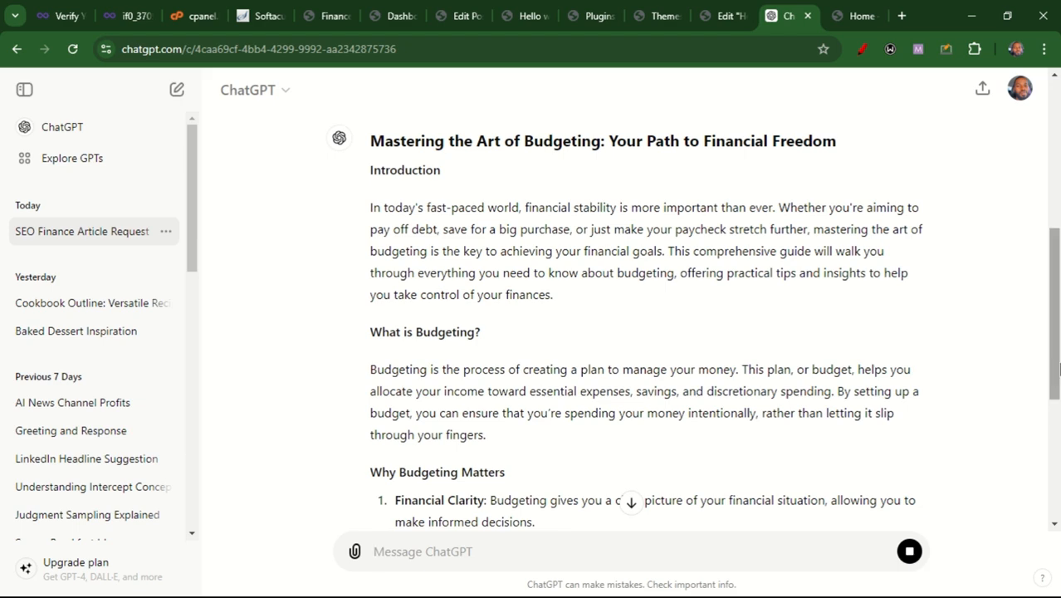
Select the 'Lorem ipsum dolor (2019)' heading beside the skateboarder video on the Home page in Elementor
drag(1057, 355, 1058, 514)
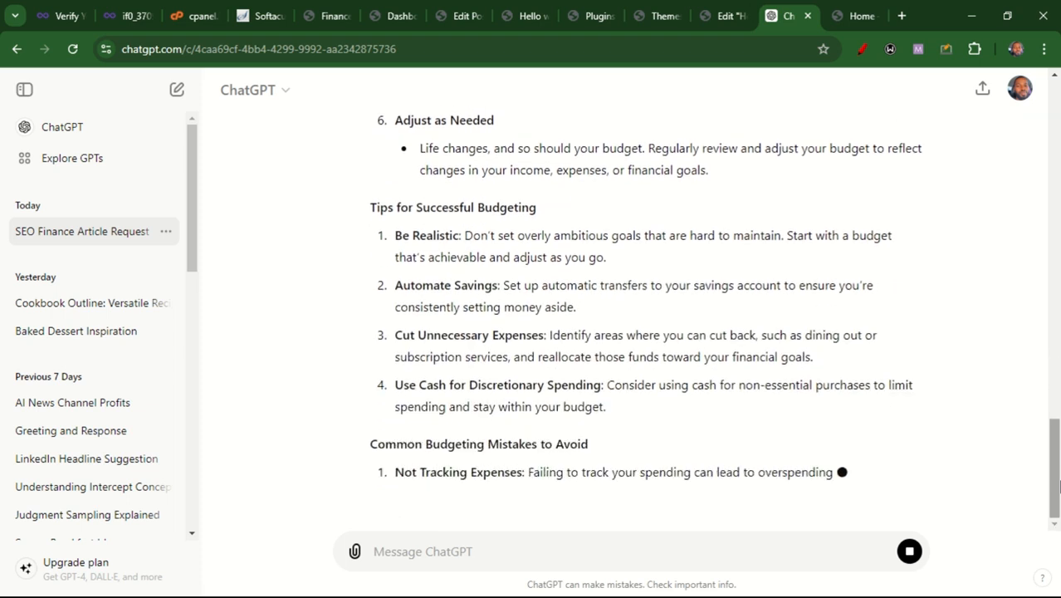
mouse_move(804, 2)
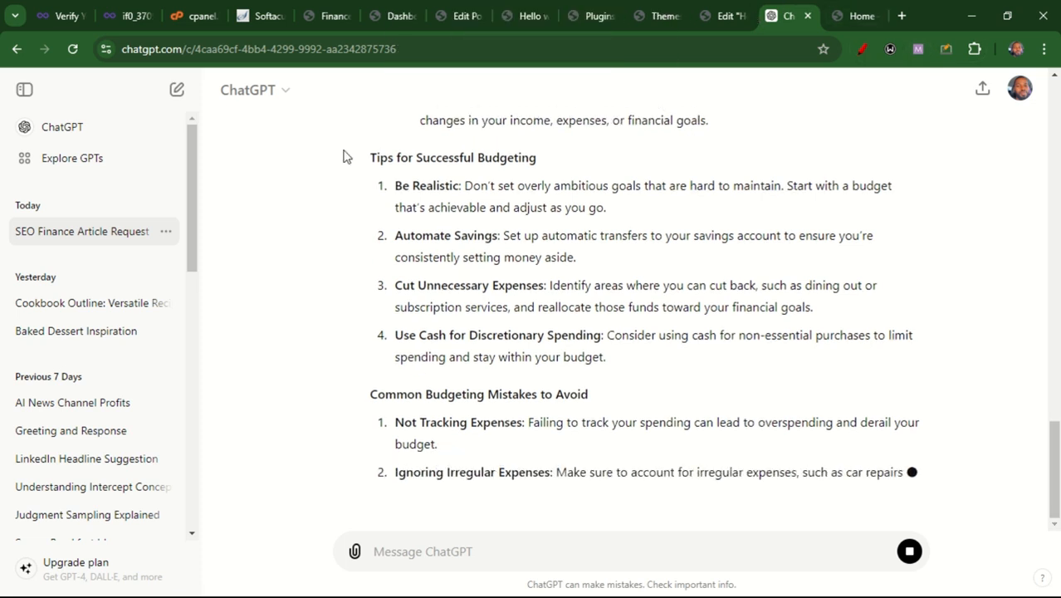
click(724, 16)
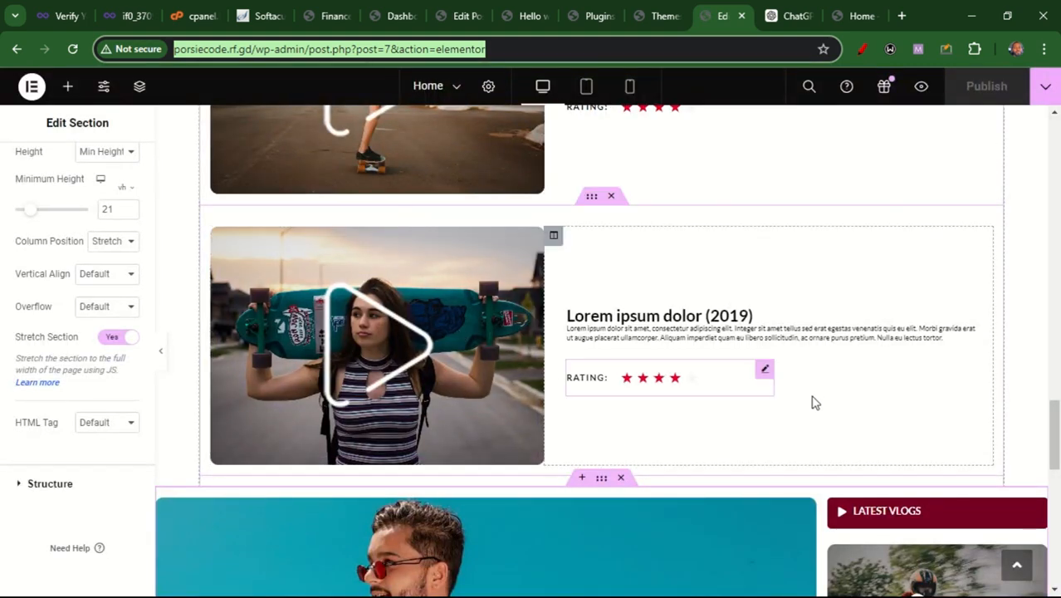
drag(1054, 438, 1055, 400)
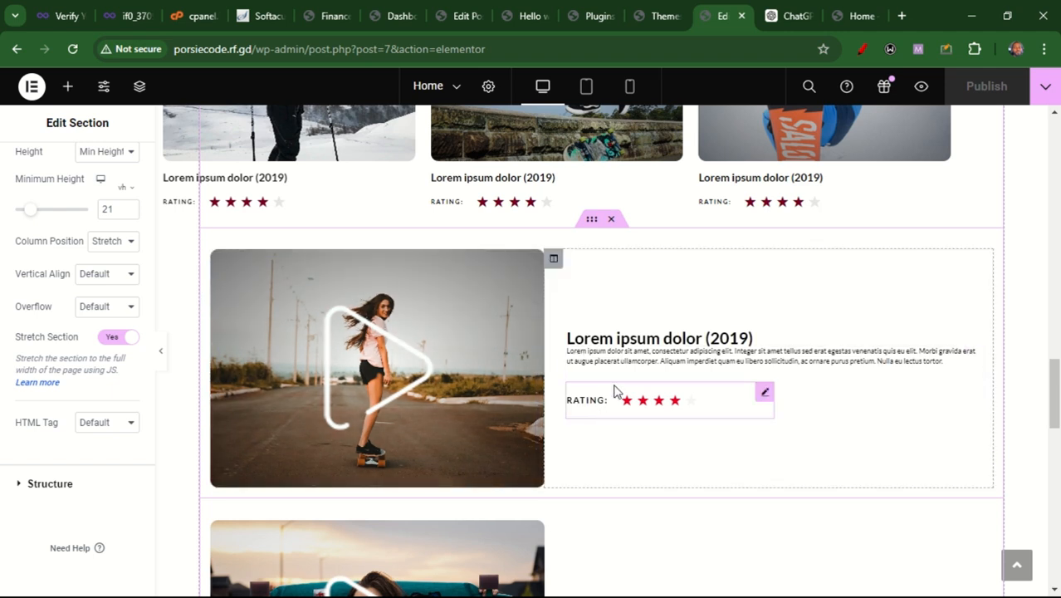
click(618, 337)
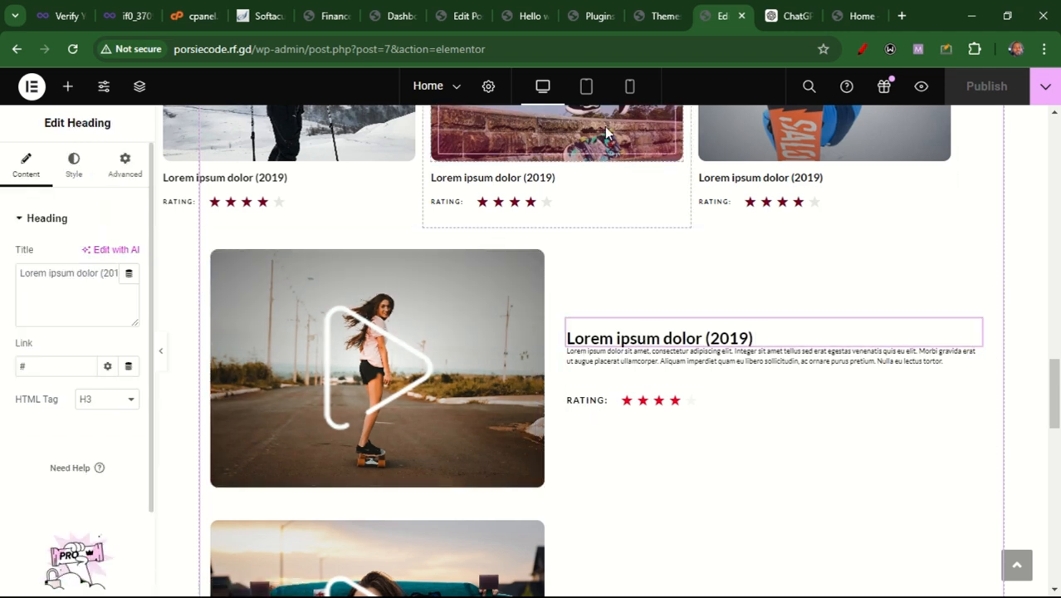
Copy the article title from ChatGPT and paste it as the heading title 'Mastering the Art of Budgeting: Your Path to Financial Freedom'
click(784, 16)
drag(1054, 460, 1055, 158)
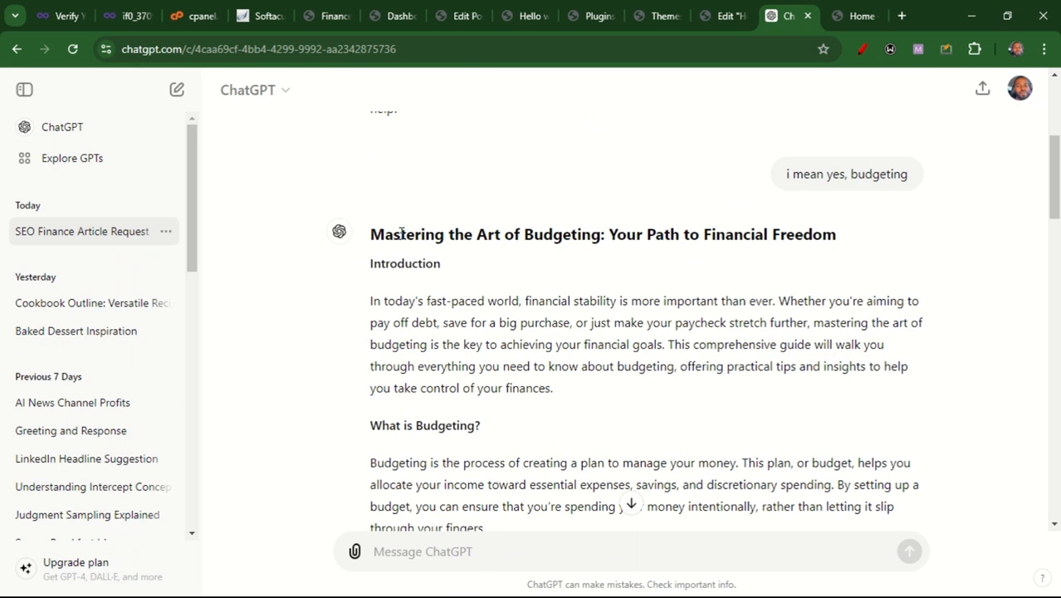
drag(371, 235, 862, 230)
key(ctrl+c)
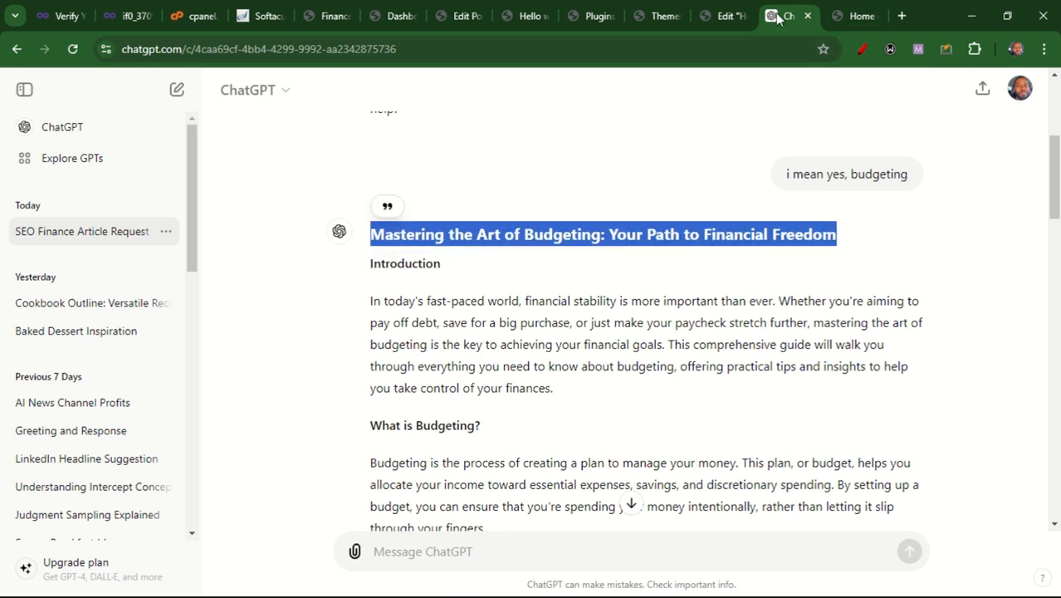
click(724, 16)
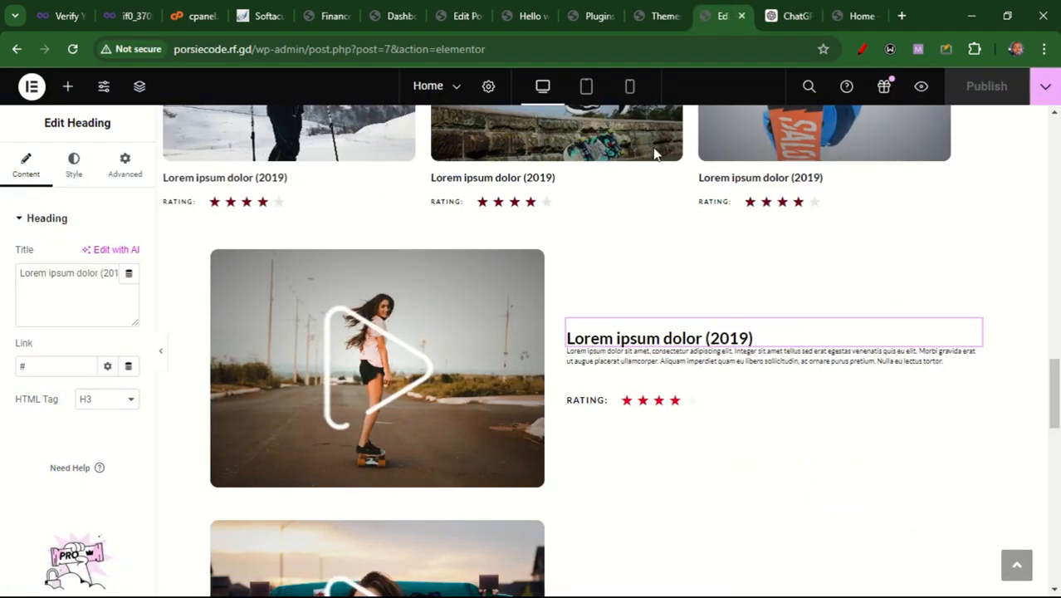
double_click(617, 337)
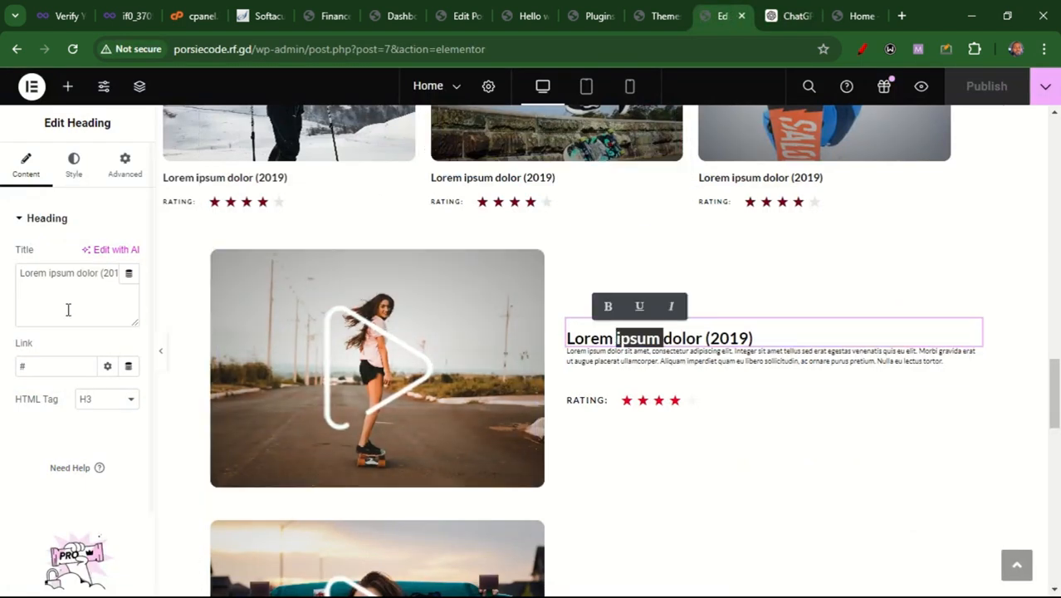
triple_click(59, 299)
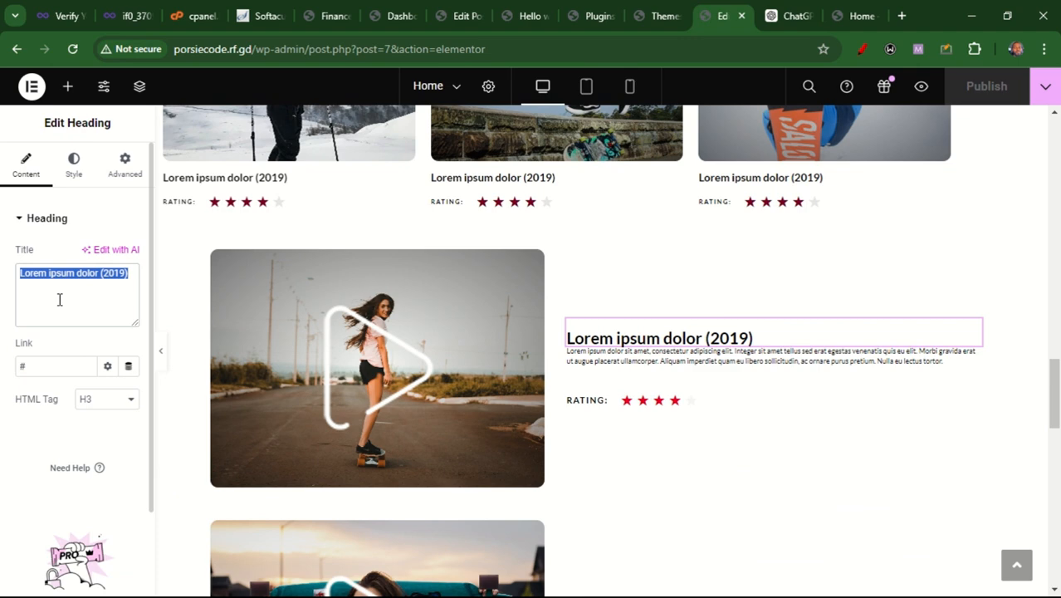
key(ctrl+v)
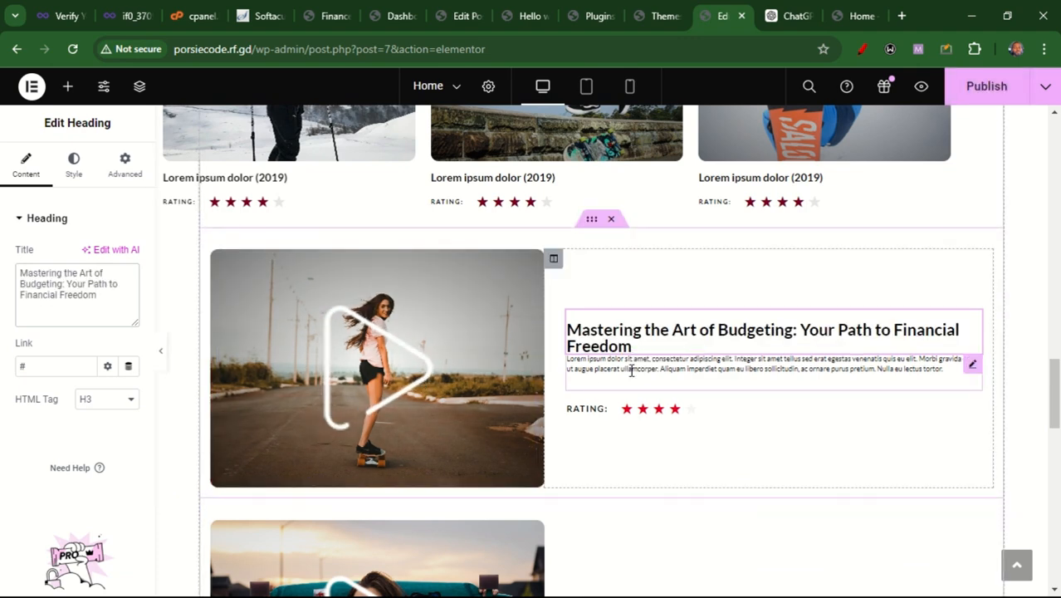
Replace the Lorem ipsum paragraph under that heading with the first three introduction sentences copied from the ChatGPT article
click(631, 371)
click(771, 16)
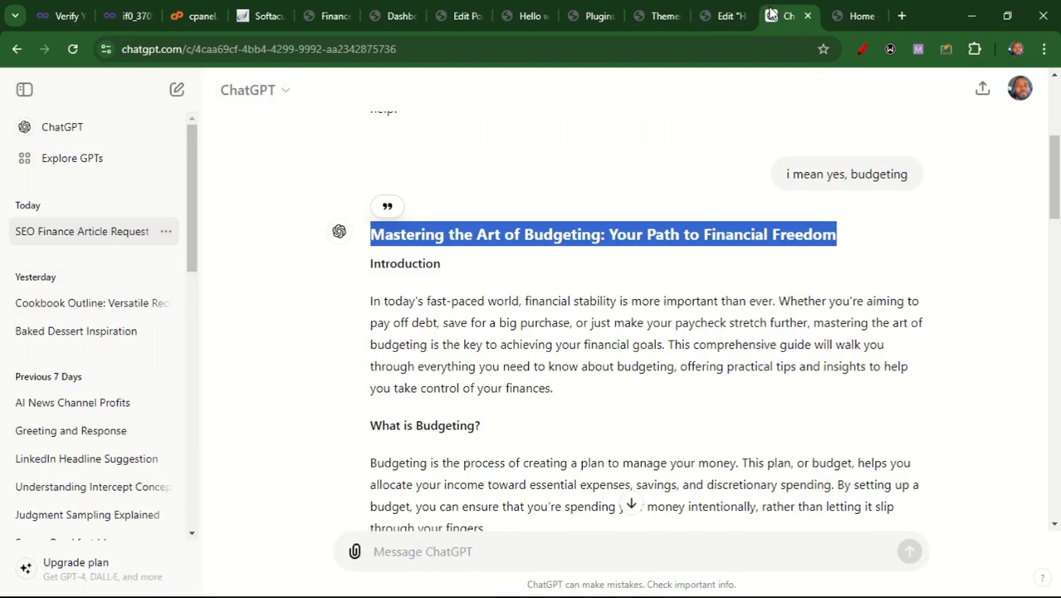
drag(372, 307, 667, 347)
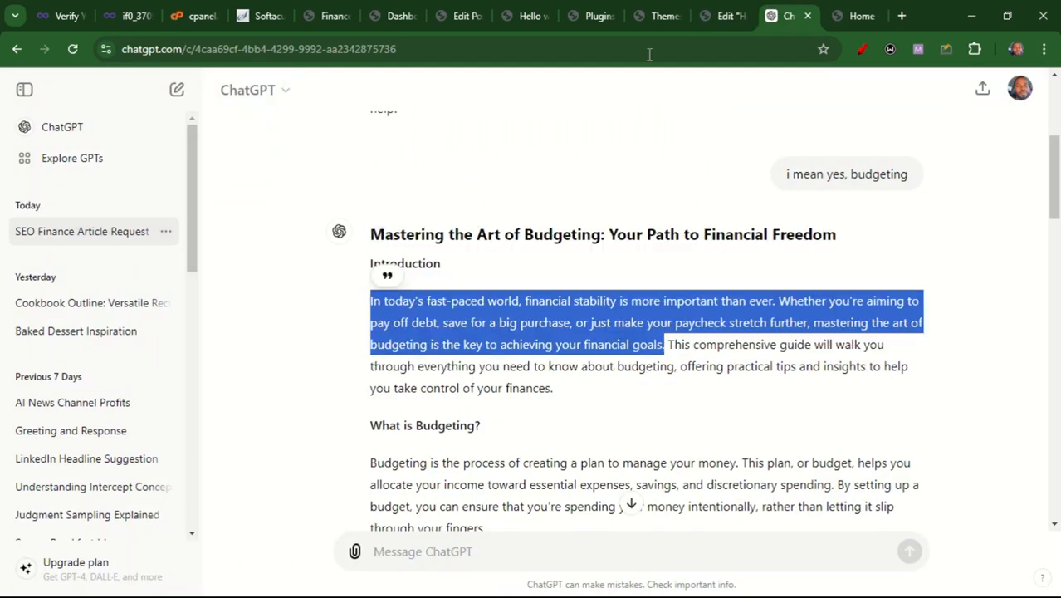
click(726, 16)
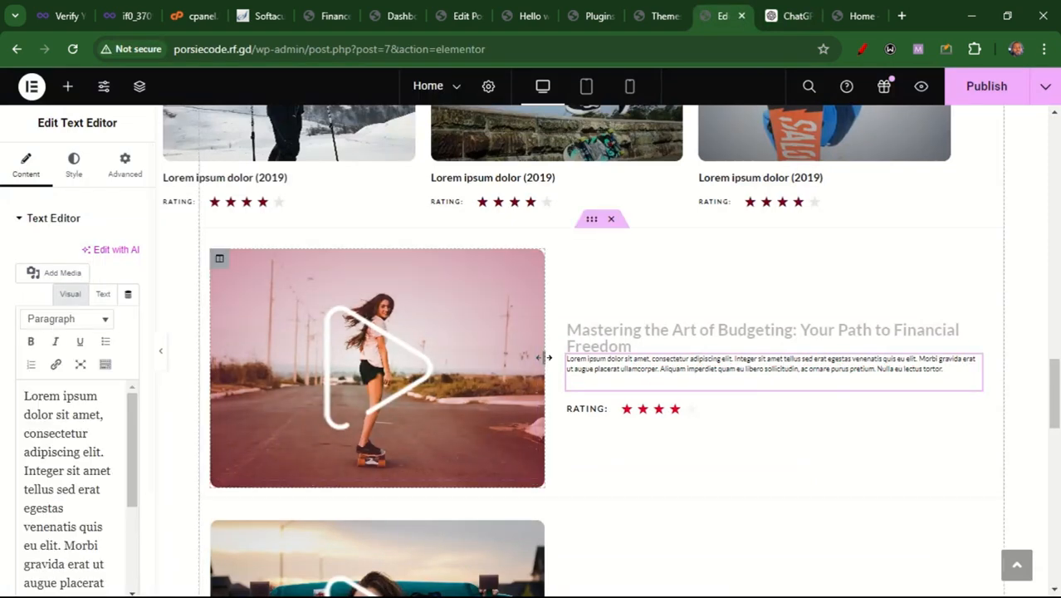
double_click(638, 368)
click(39, 451)
key(ctrl+a)
key(ctrl+v)
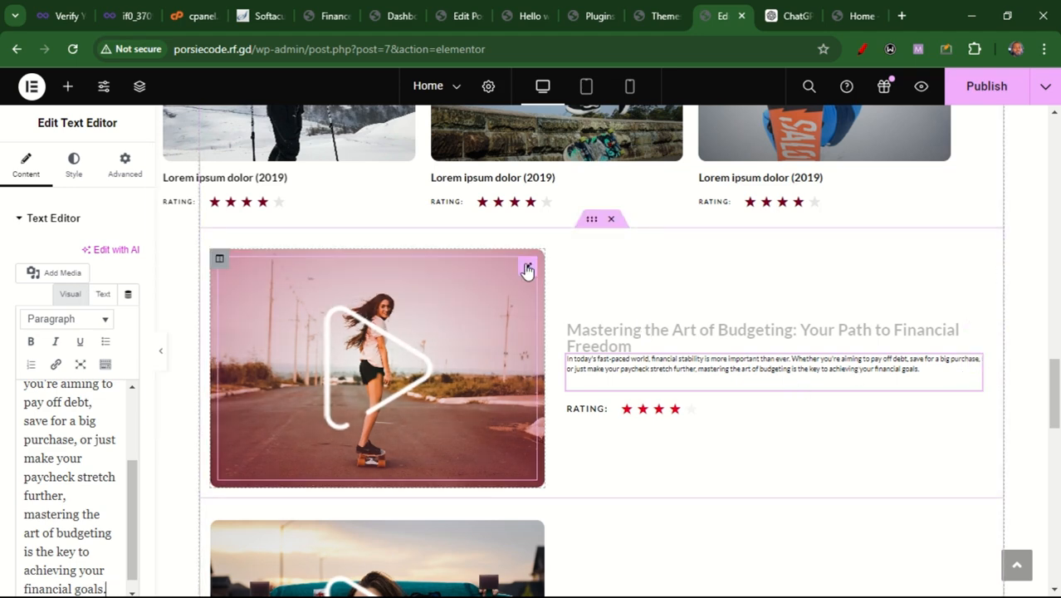
Open the style settings of the paragraph's text editor widget
click(69, 180)
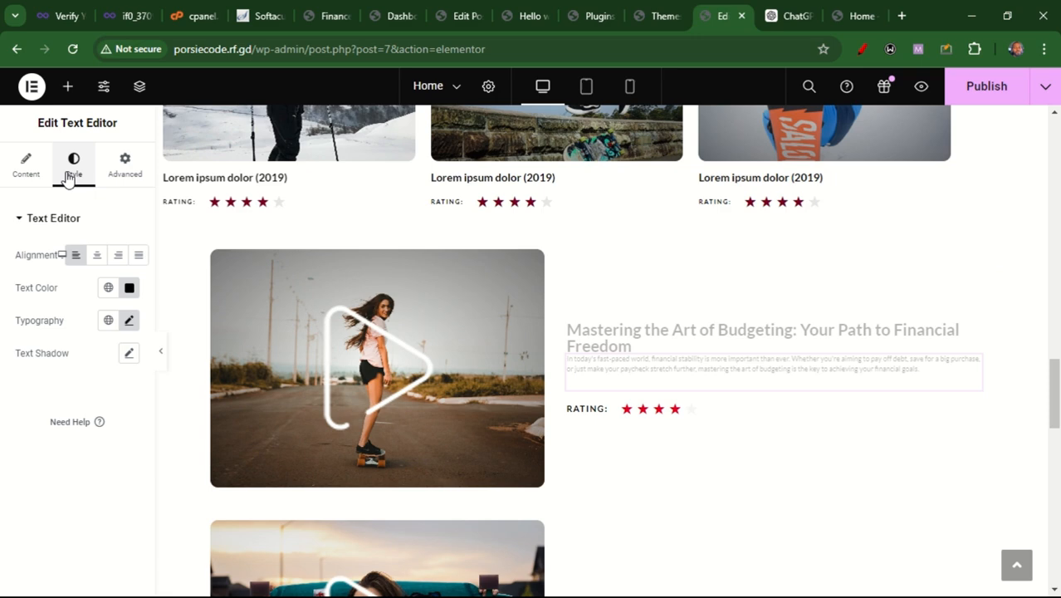
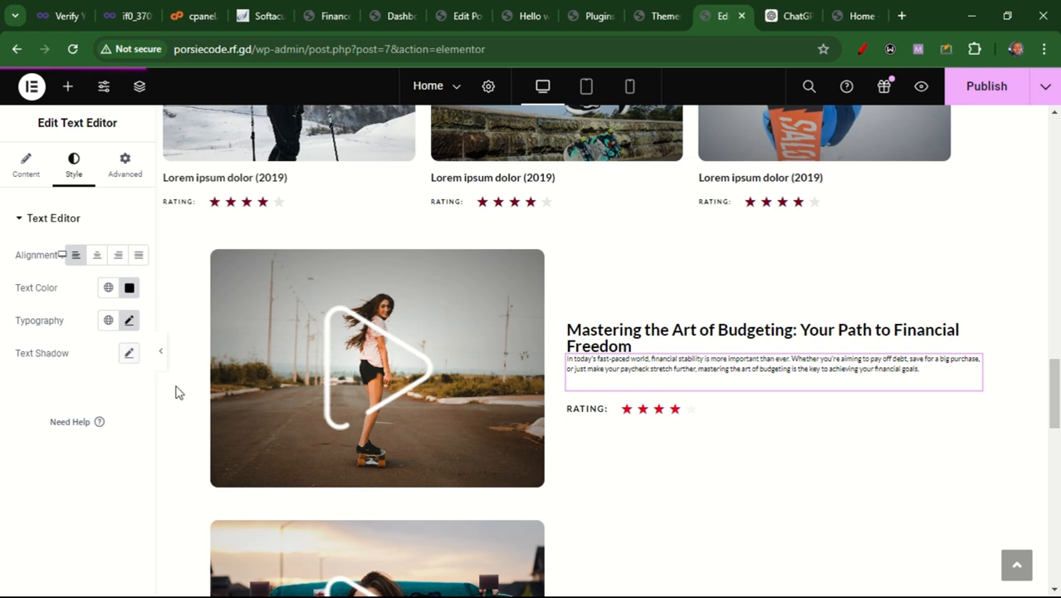
Open the paragraph's typography settings, dismiss the Global Fonts tip, and set the font family to Montserrat
click(128, 323)
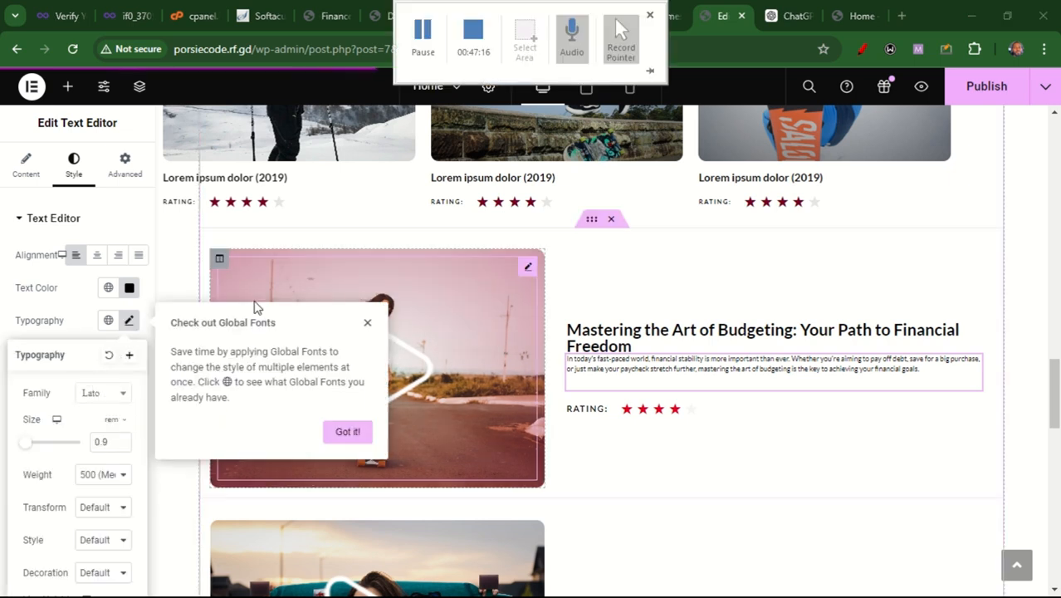
click(108, 397)
click(108, 398)
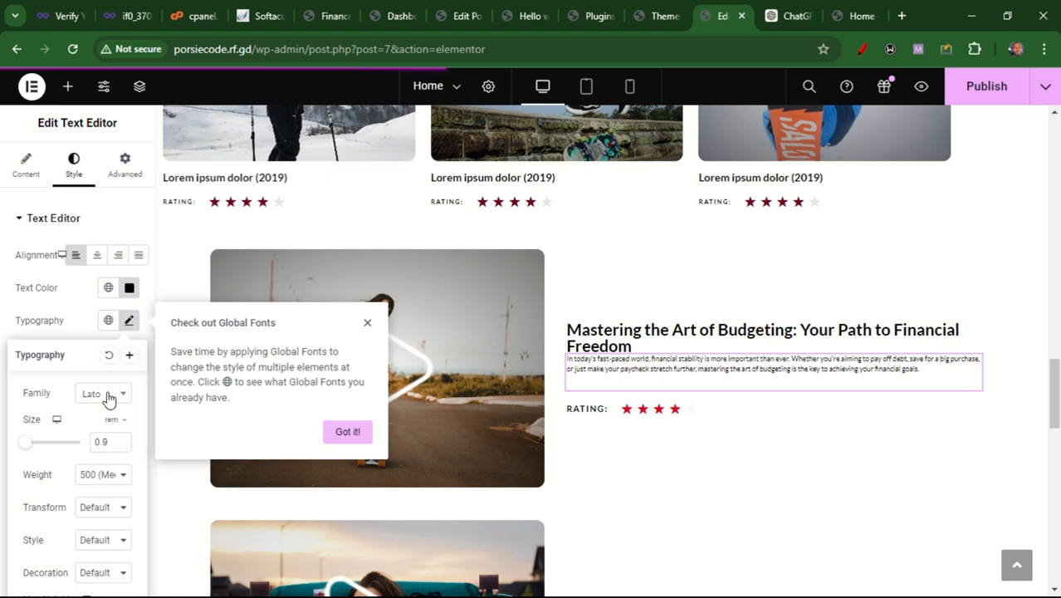
click(366, 329)
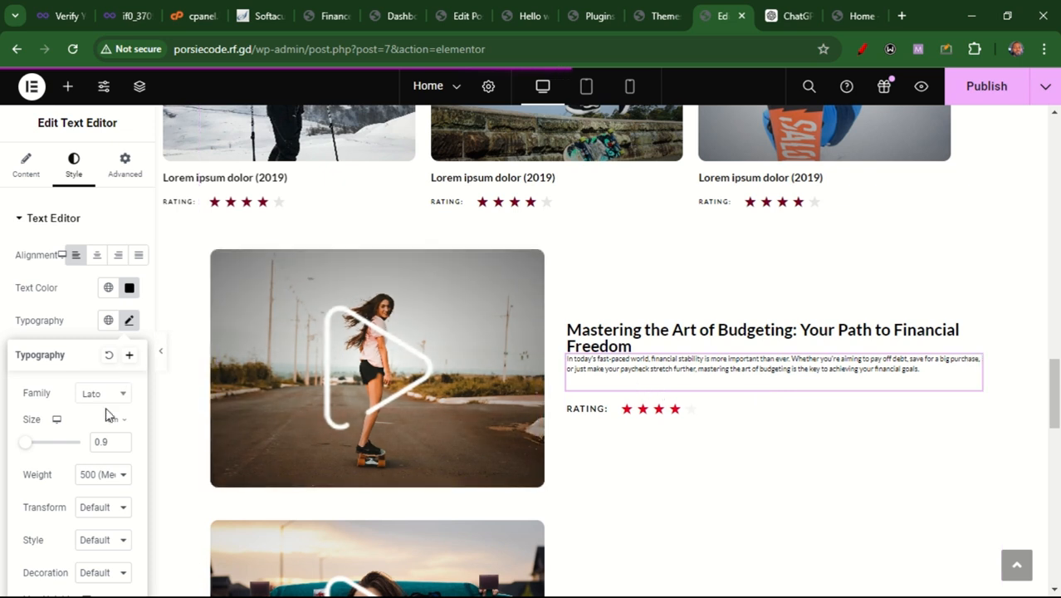
drag(29, 449, 31, 448)
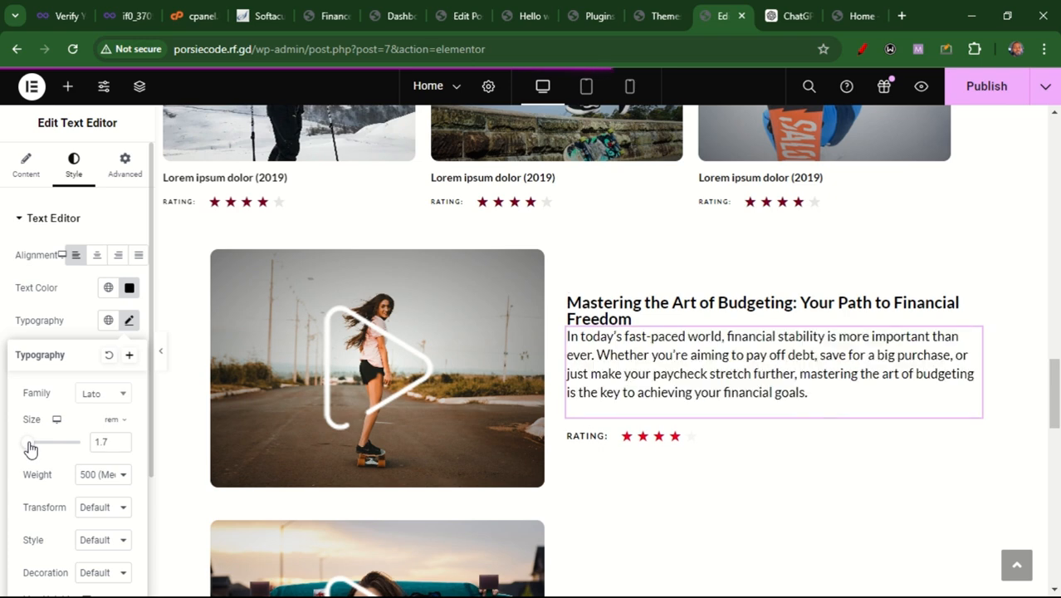
click(113, 402)
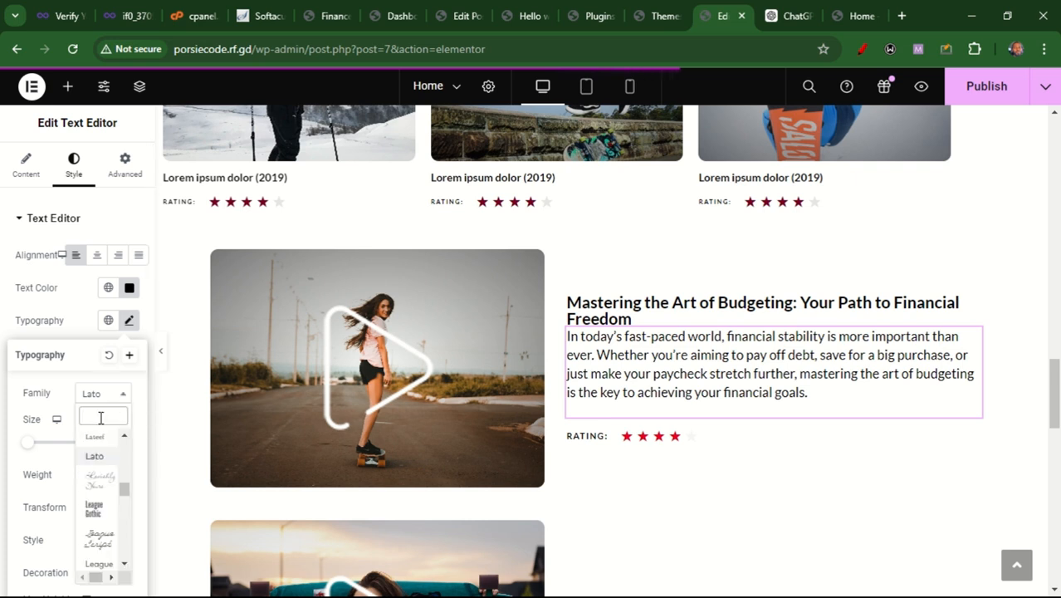
text(monte)
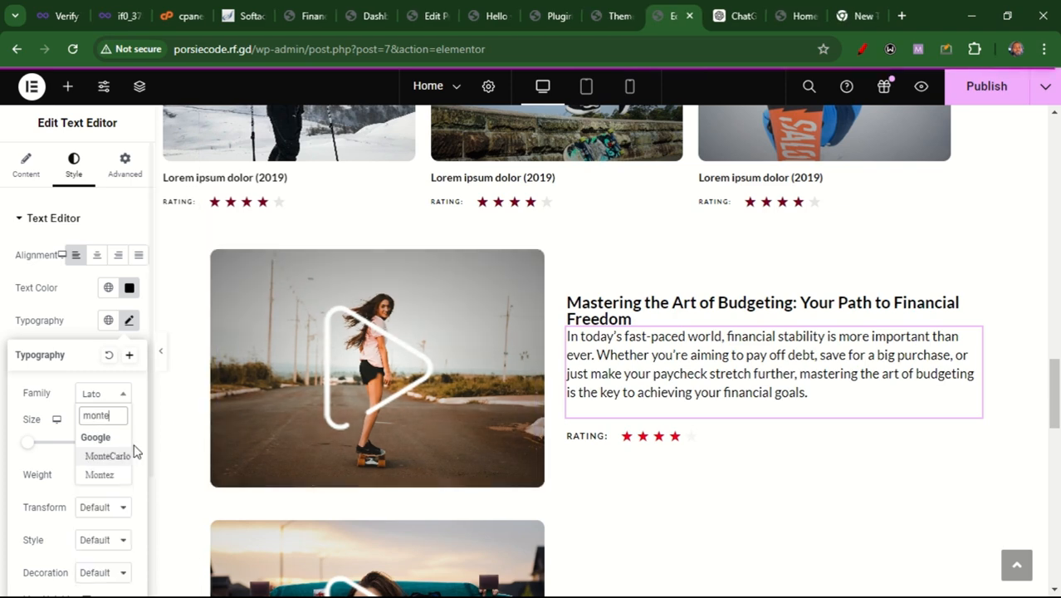
key(BackSpace)
text(s)
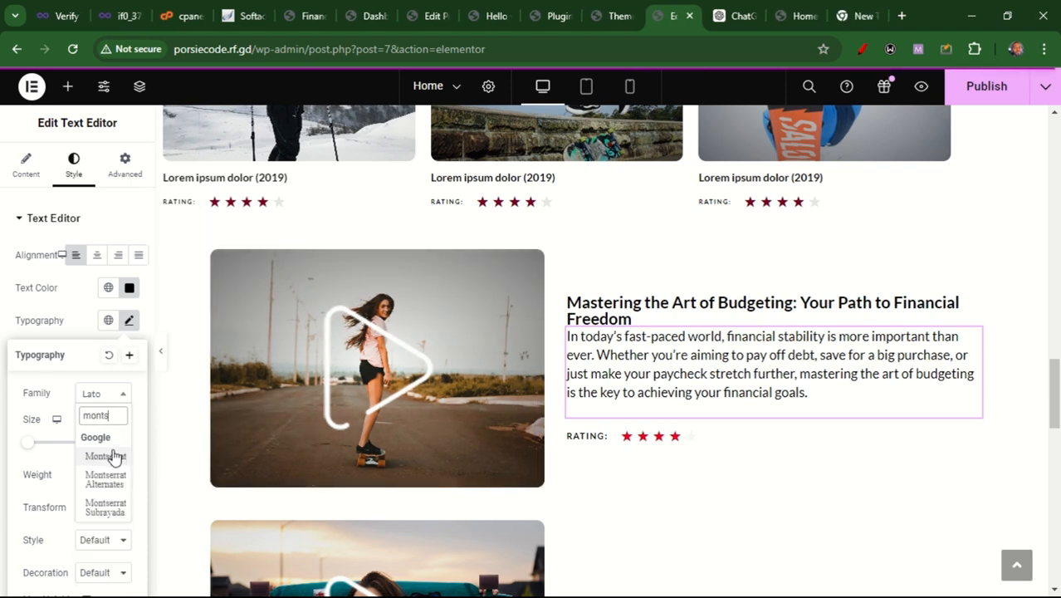
click(112, 459)
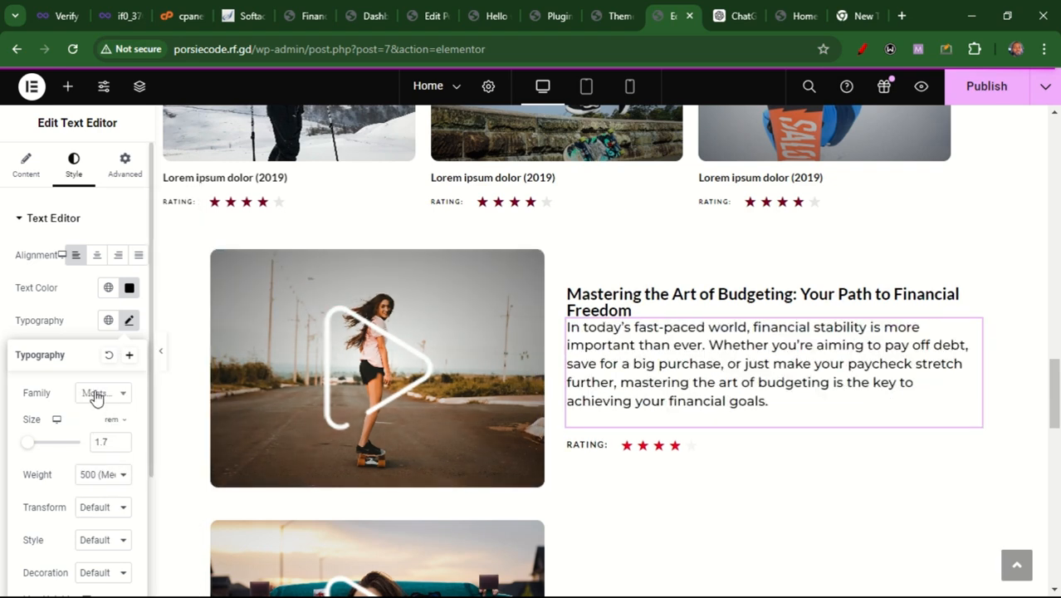
Set the paragraph's font size to 1.3 rem
click(96, 395)
click(96, 396)
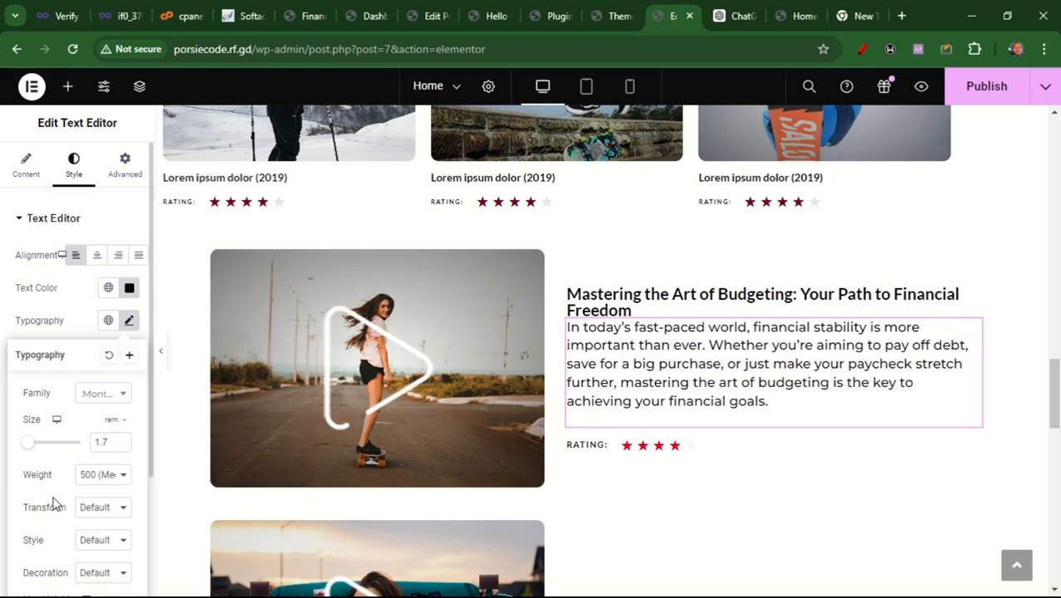
drag(114, 445, 94, 447)
text(0)
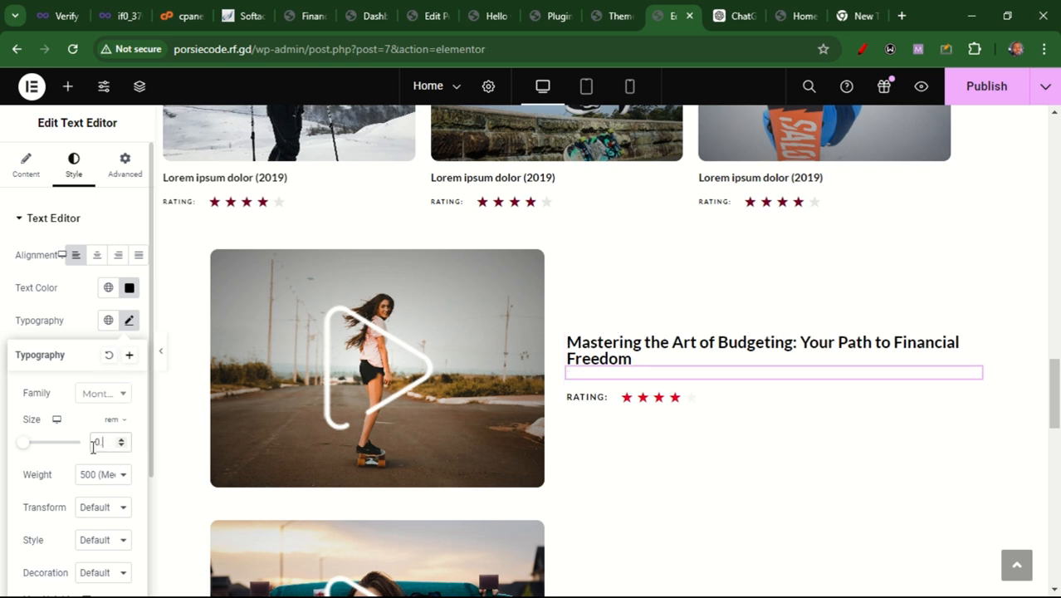
text(.9)
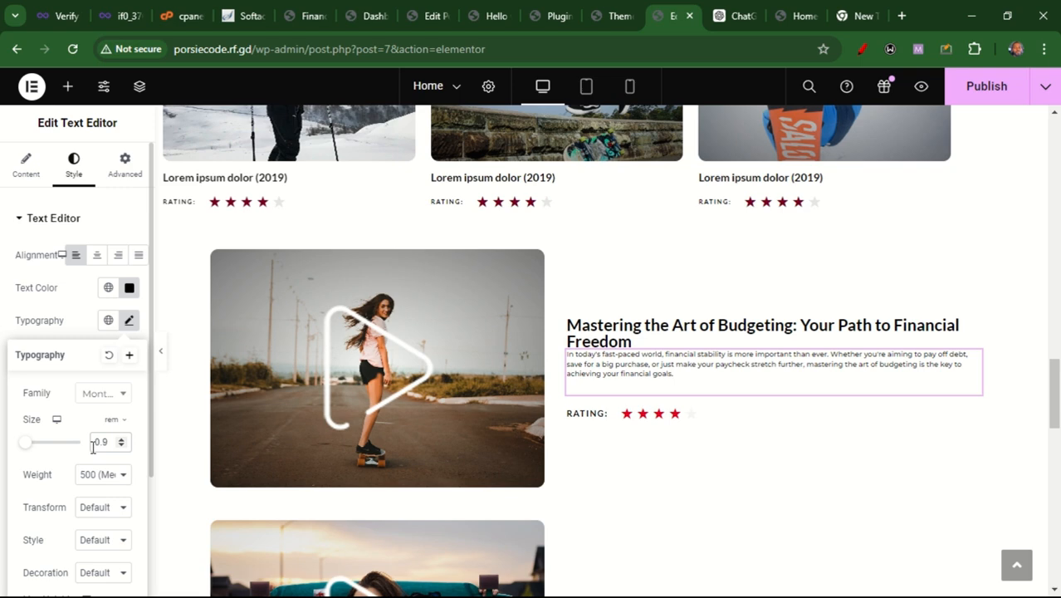
key(BackSpace)
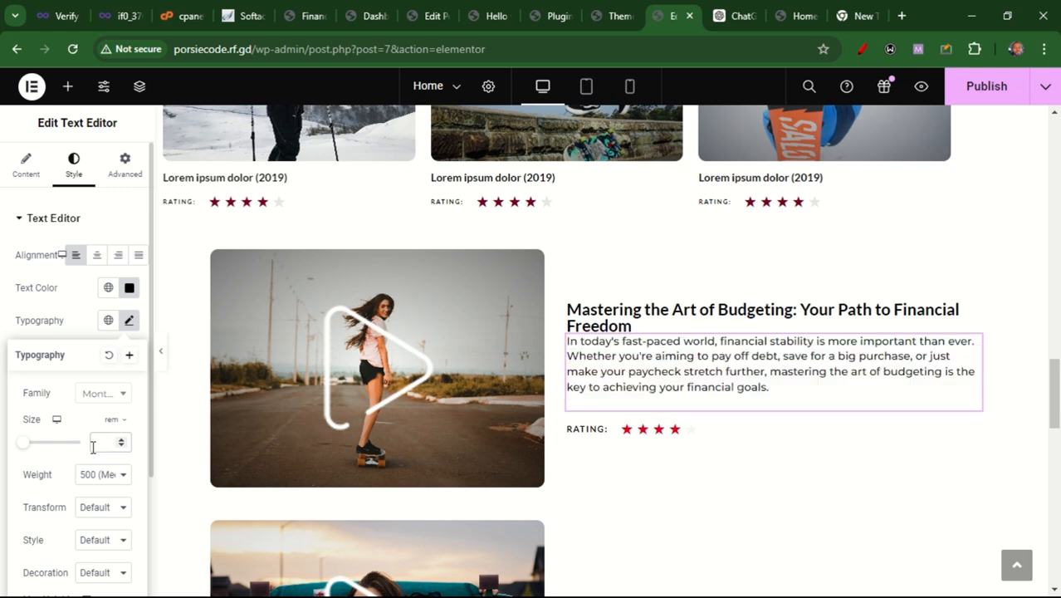
text(1.3)
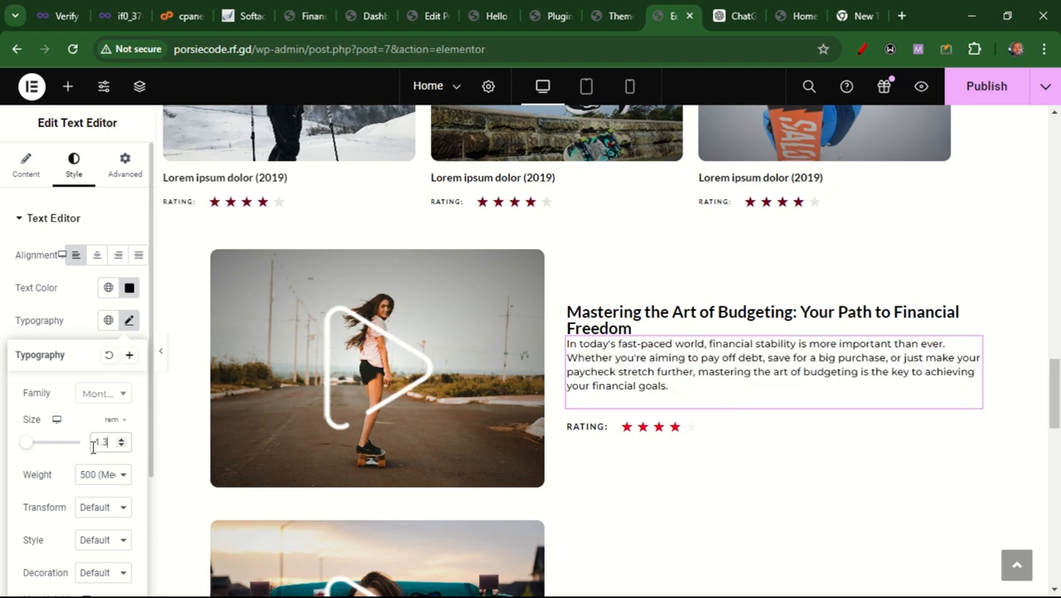
Set the paragraph's font weight to 400 (Normal)
mouse_move(1057, 419)
mouse_down()
mouse_move(1057, 432)
mouse_move(1057, 417)
mouse_up()
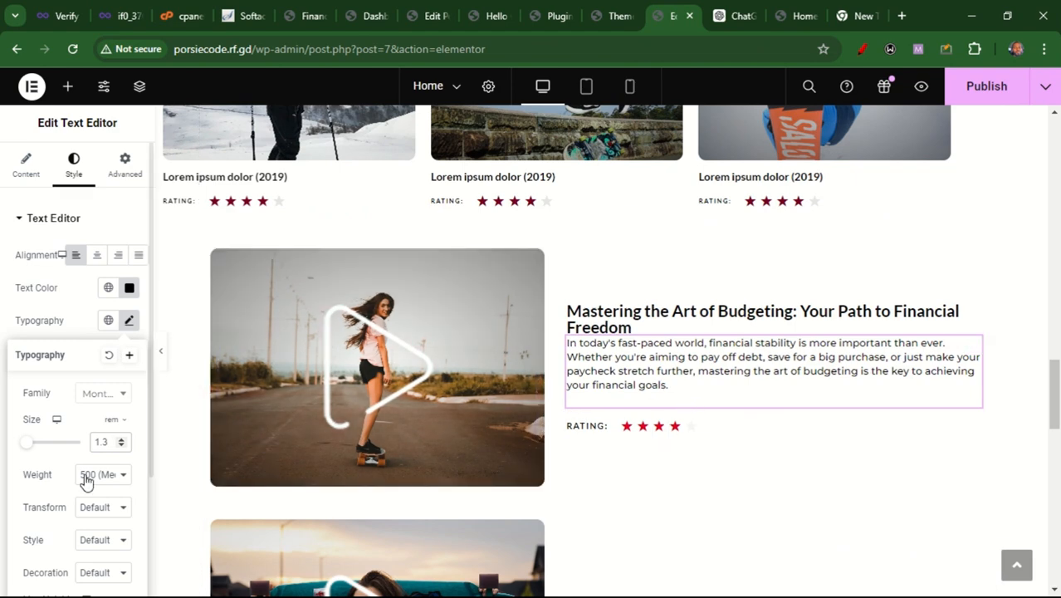
click(92, 481)
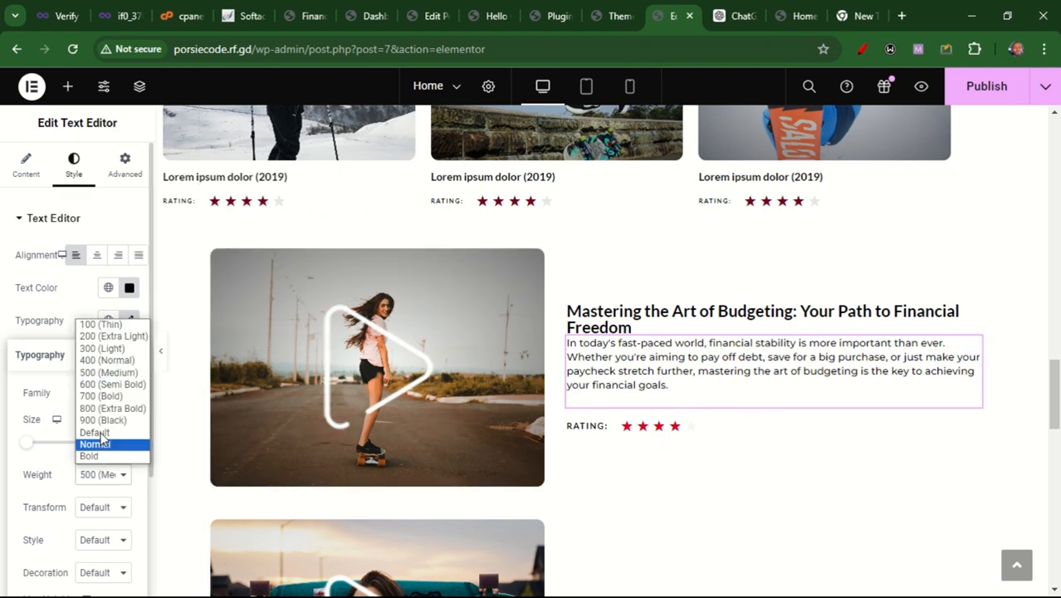
click(109, 360)
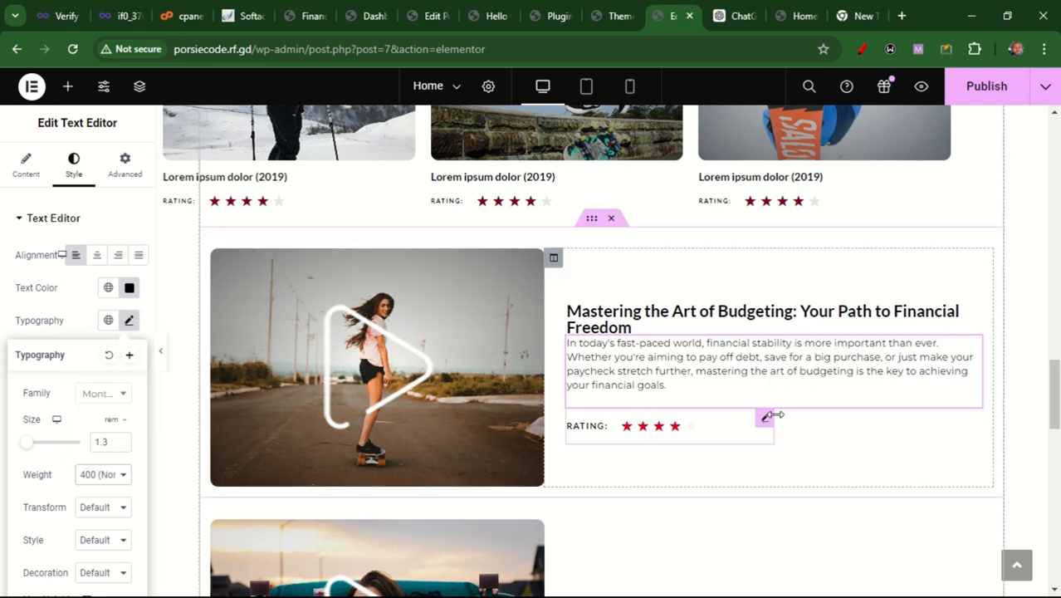
Remove the skateboarder picture from the image widget beside the article
mouse_move(1059, 385)
mouse_down()
mouse_move(1059, 356)
mouse_move(1059, 381)
mouse_up()
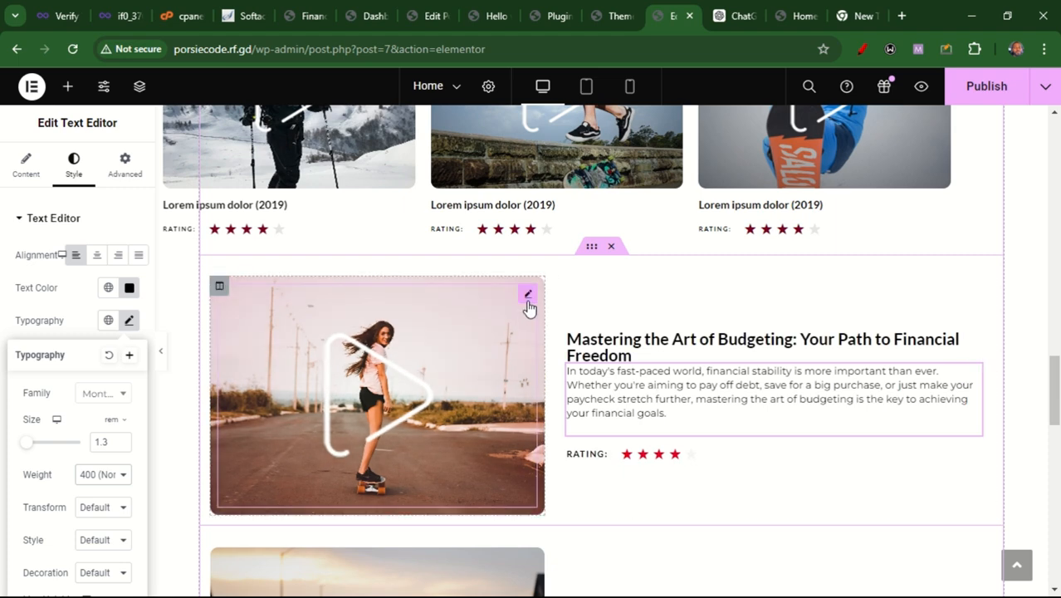
click(528, 297)
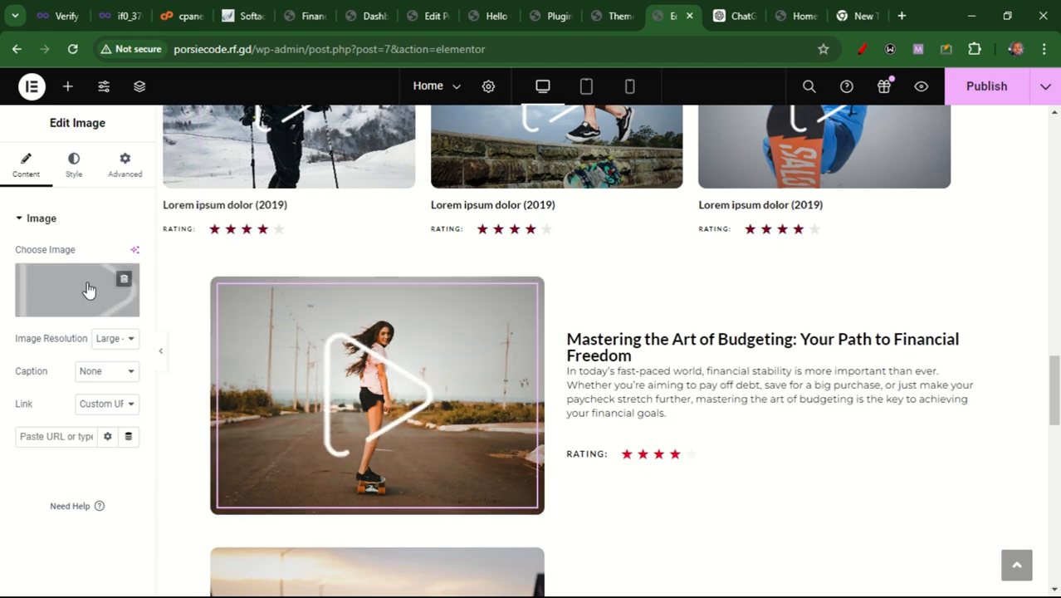
click(128, 305)
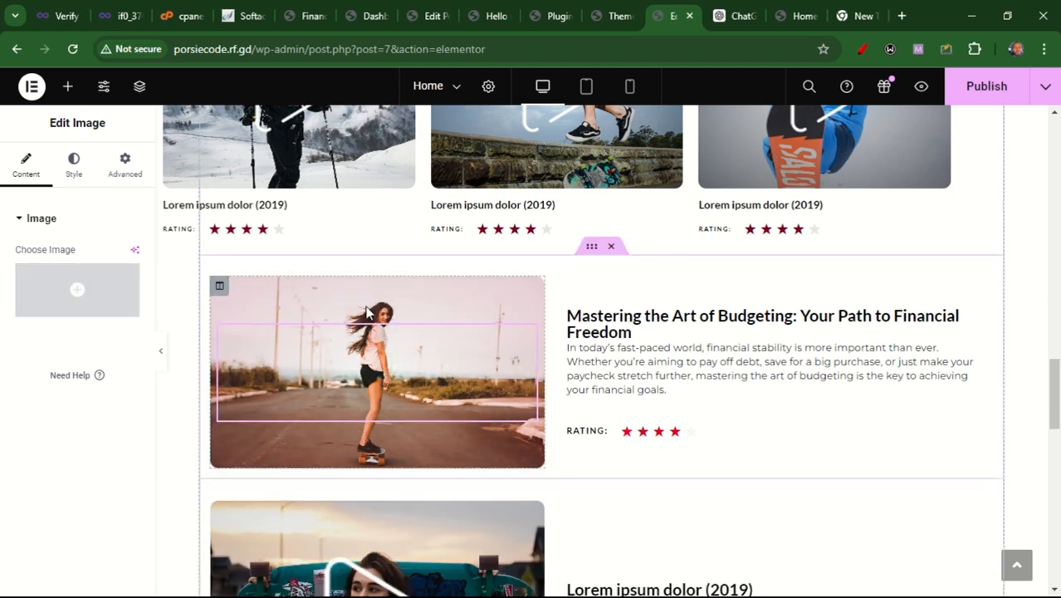
Select that image's column and open its background image in the media dialog, then close the dialog
click(219, 287)
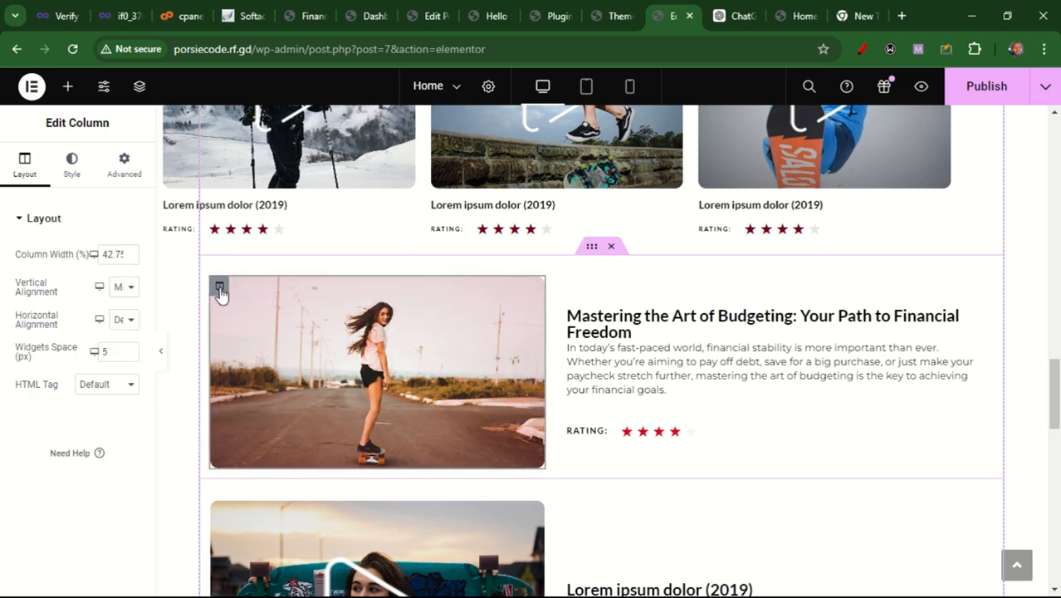
click(73, 166)
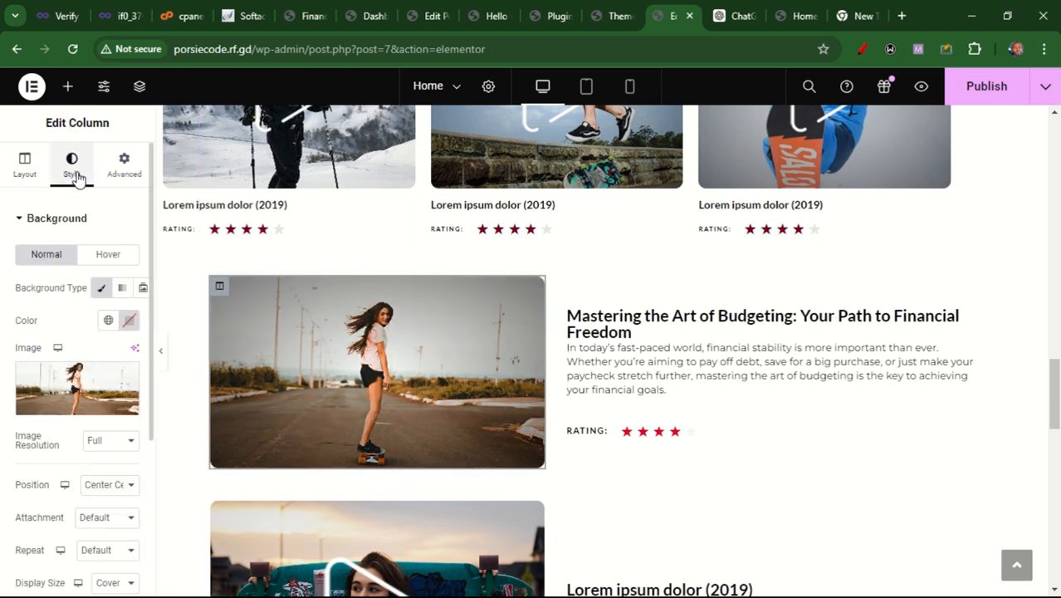
mouse_move(61, 403)
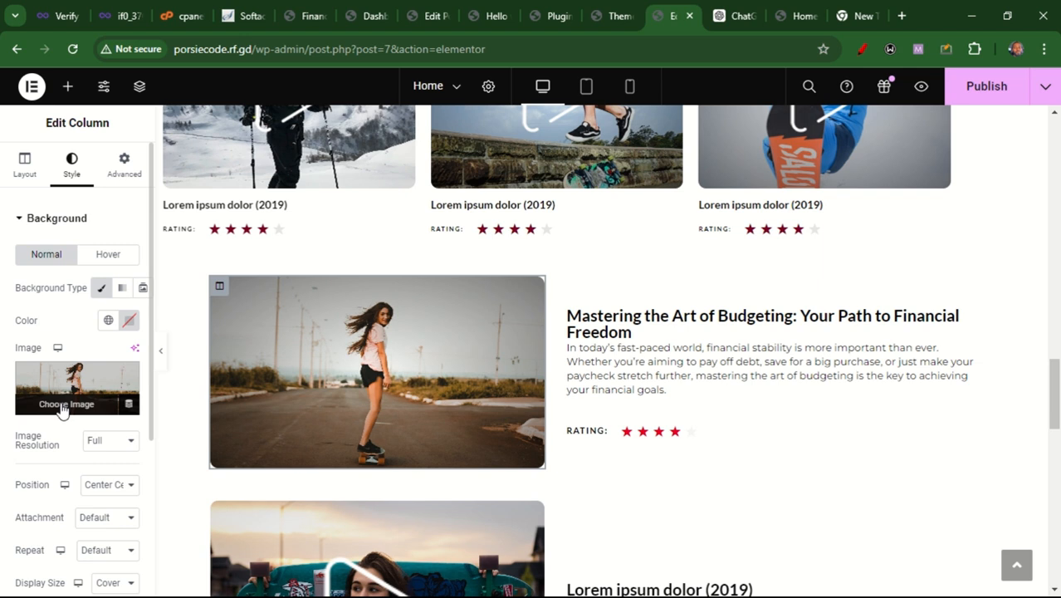
click(61, 406)
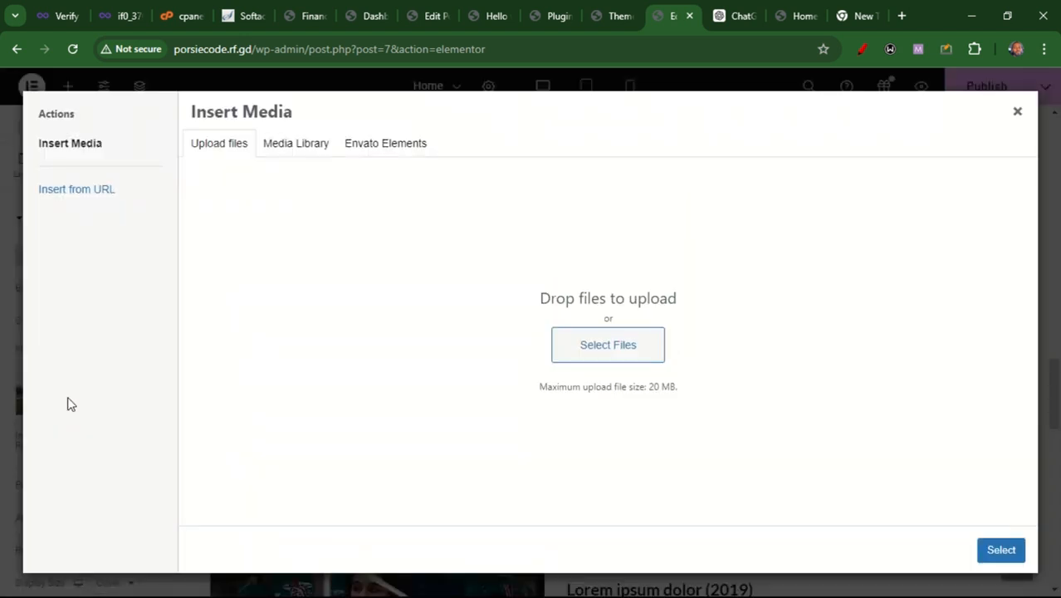
click(1017, 116)
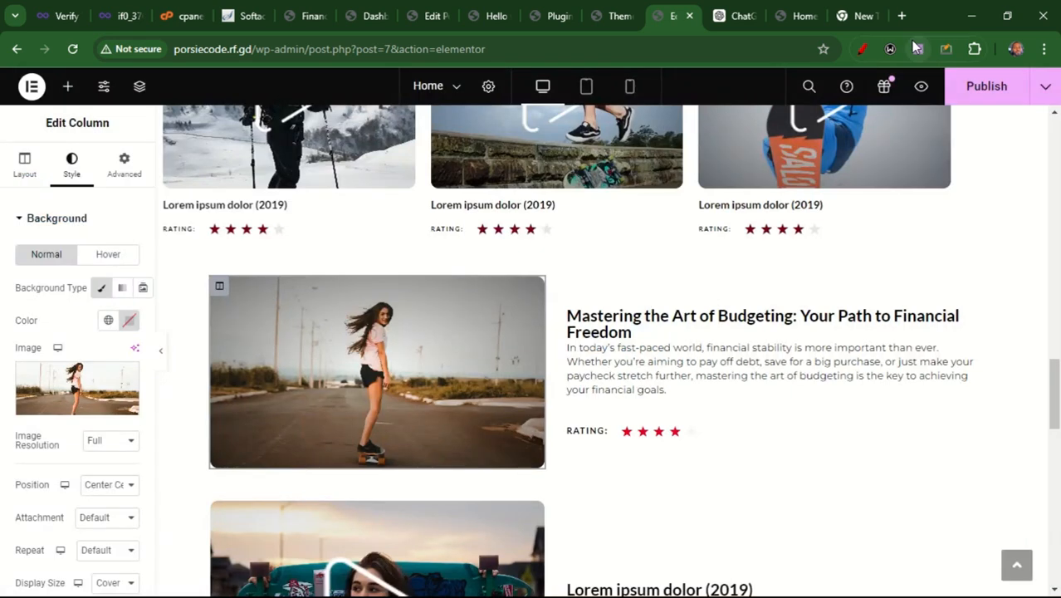
Open pexels.com in a new browser tab
click(843, 15)
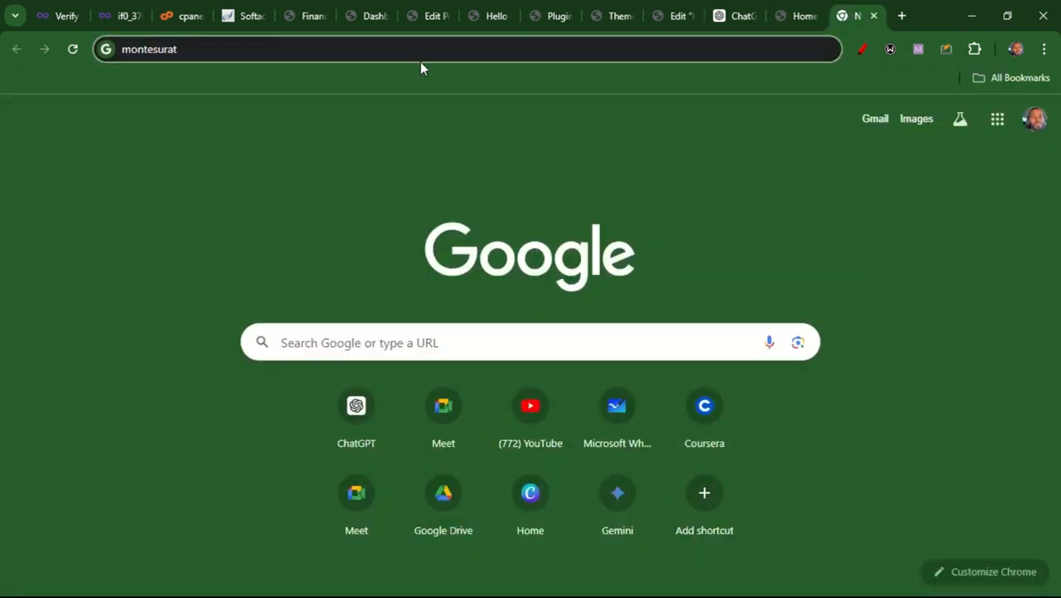
key(BackSpace)
key(BackSpace)
key(BackSpace)
key(BackSpace)
key(BackSpace)
key(BackSpace)
key(BackSpace)
key(BackSpace)
key(BackSpace)
key(BackSpace)
text(pe)
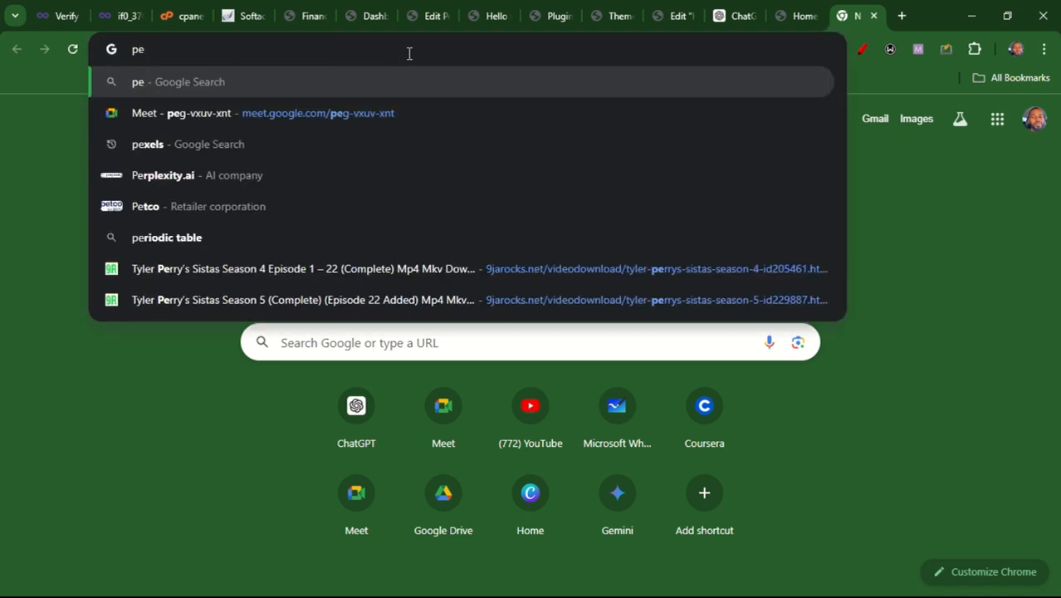
text(xe)
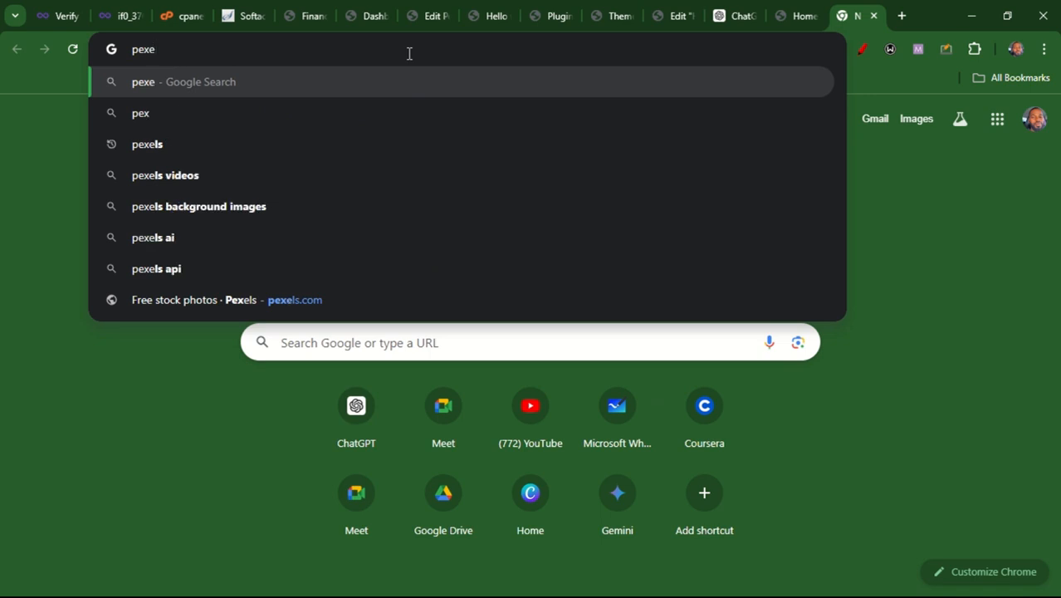
click(370, 300)
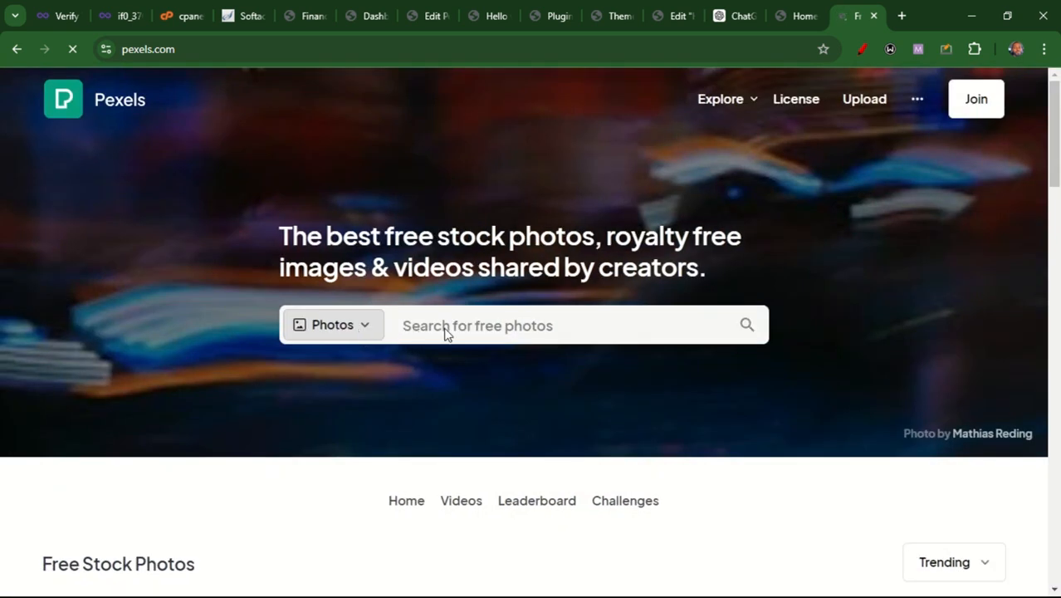
Search Pexels for finance photos
click(446, 327)
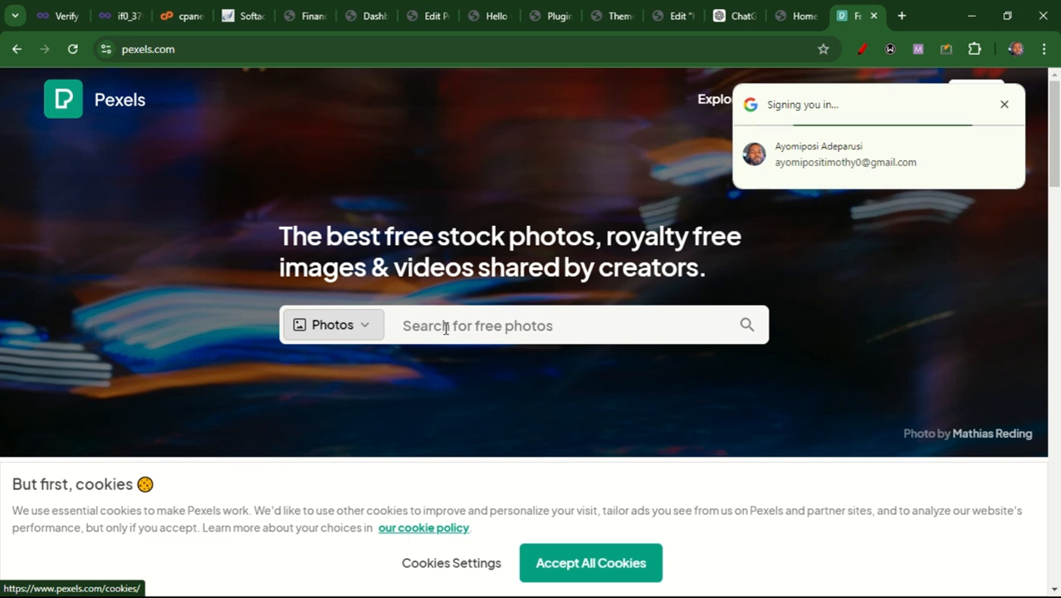
click(446, 328)
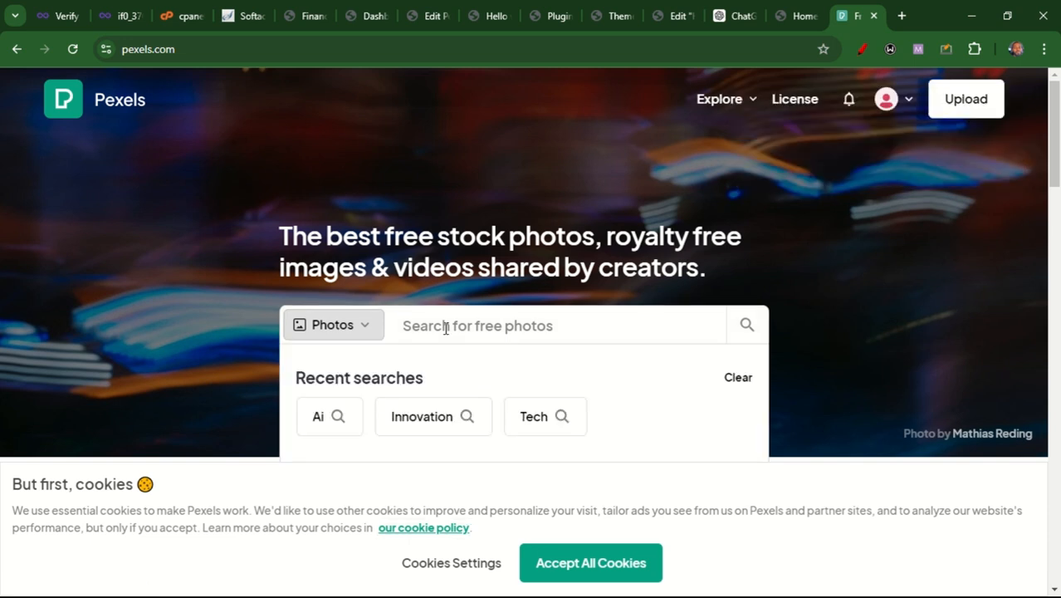
text(finance)
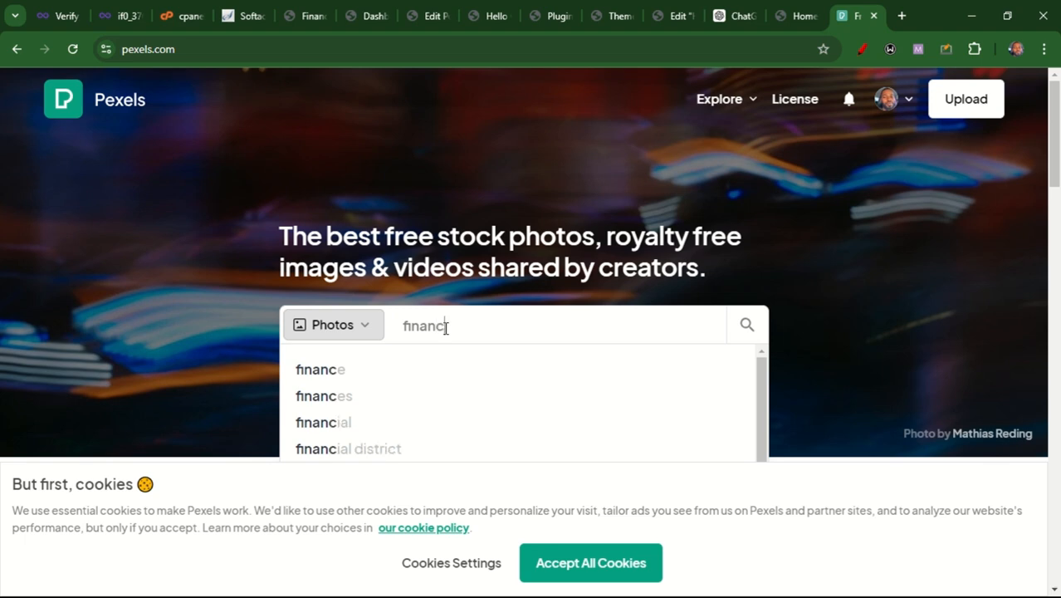
key(Return)
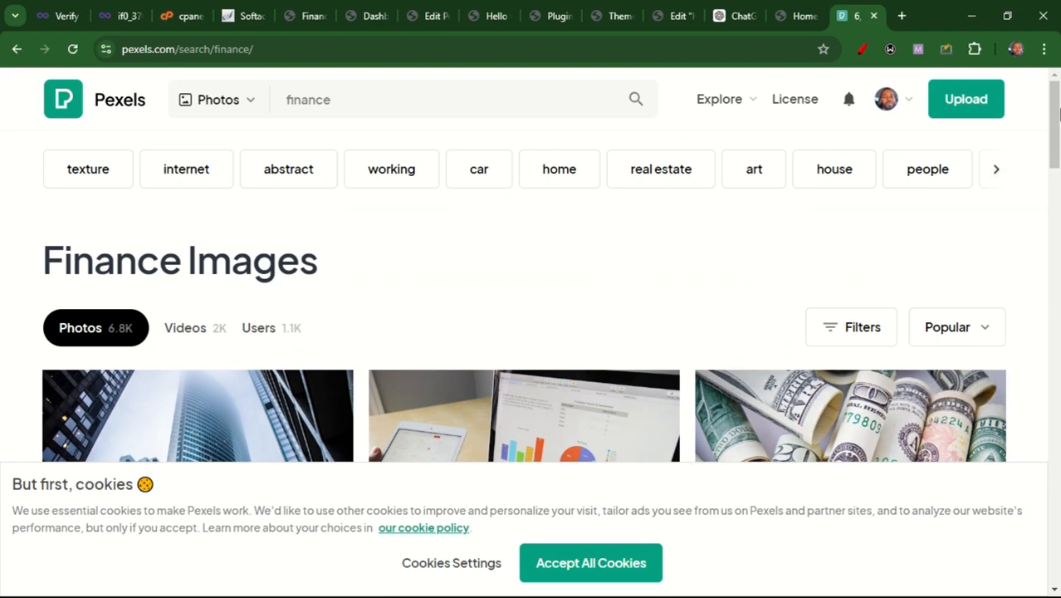
Download the Pixabay photo of a laptop showing charts from the finance results
drag(1056, 113, 1057, 142)
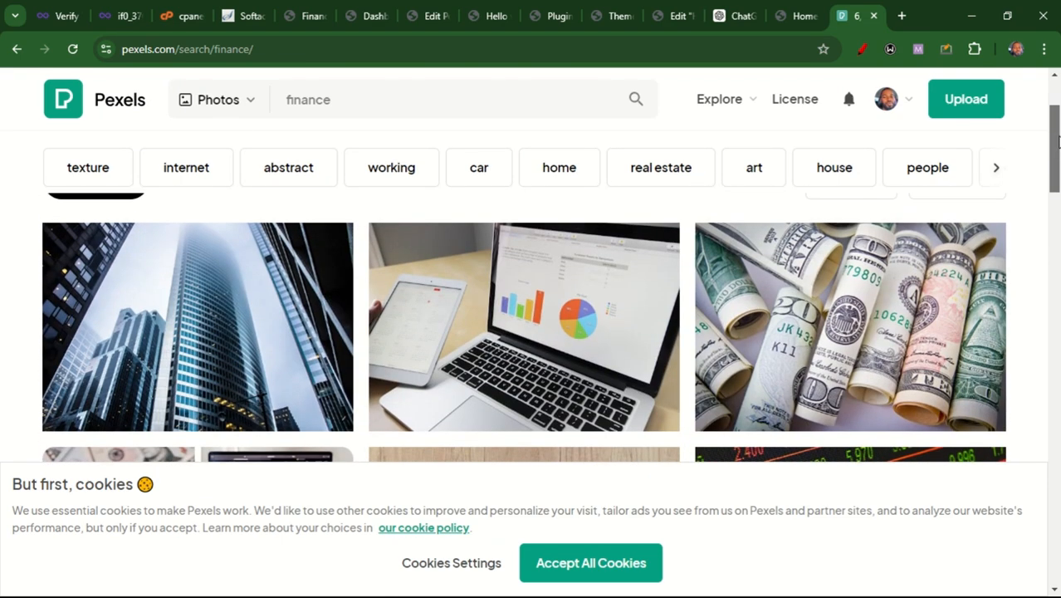
mouse_move(581, 320)
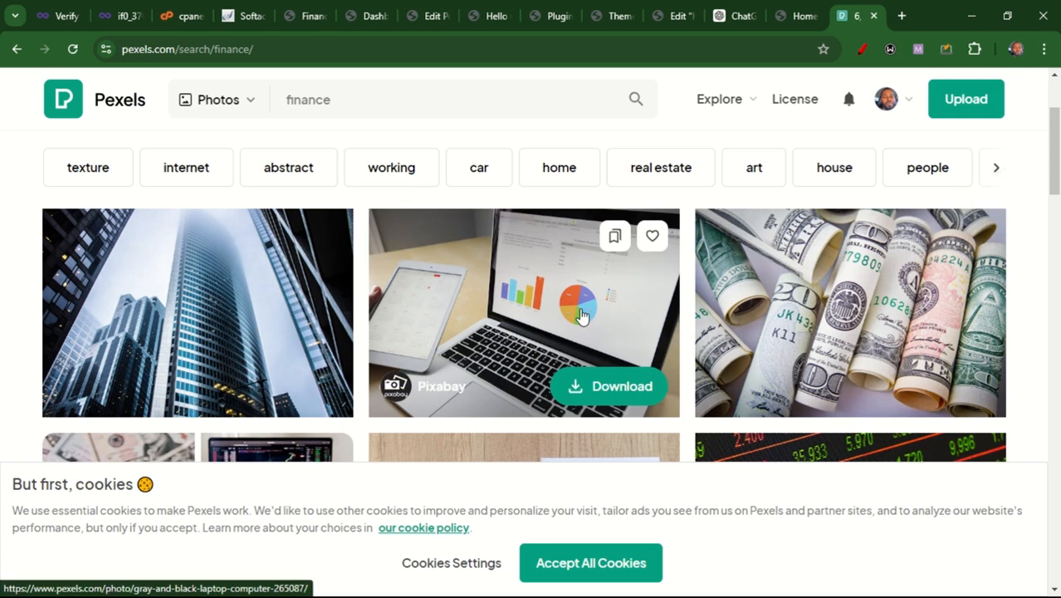
click(598, 388)
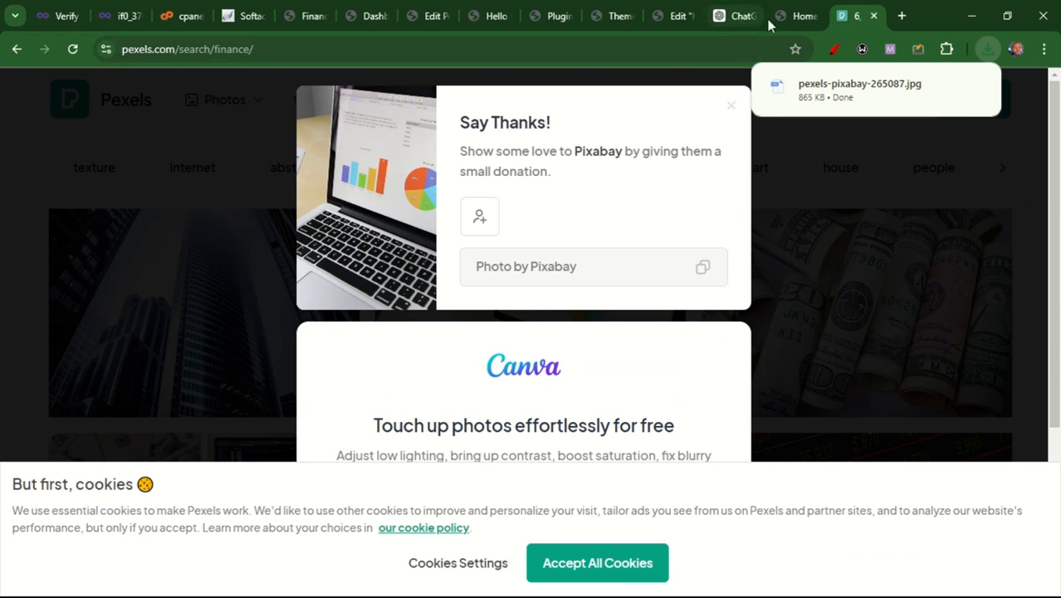
Return to the Elementor editor and upload the downloaded pexels-pixabay-265087 photo through the budgeting column's background image chooser
click(674, 15)
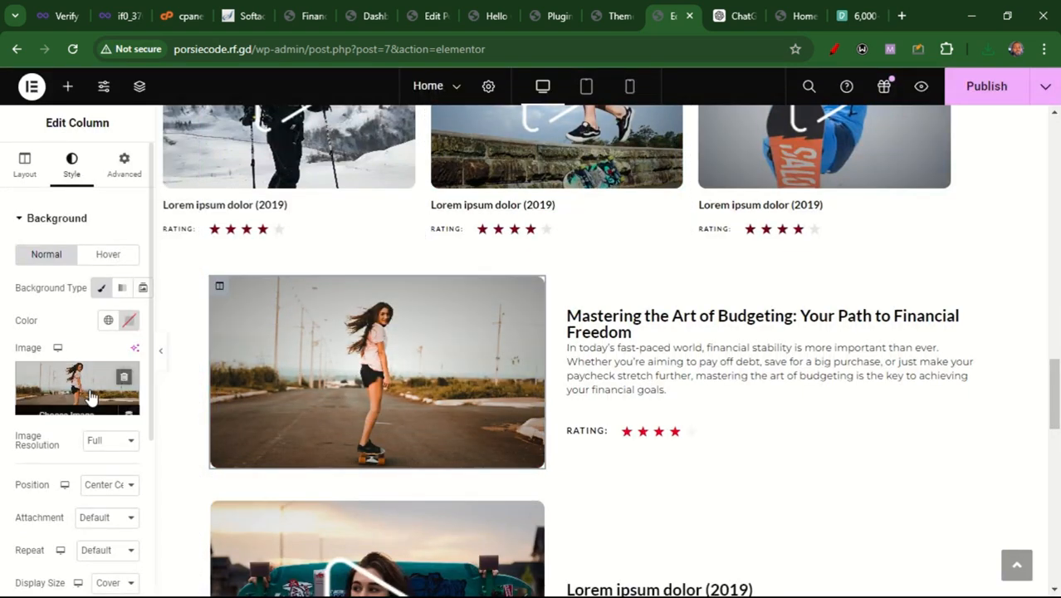
click(62, 411)
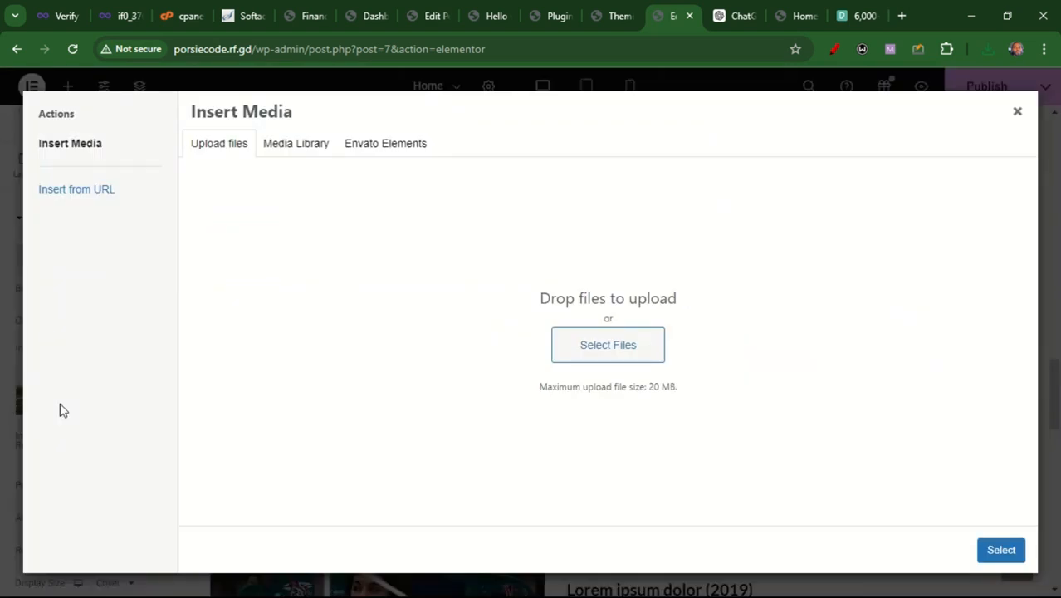
click(628, 355)
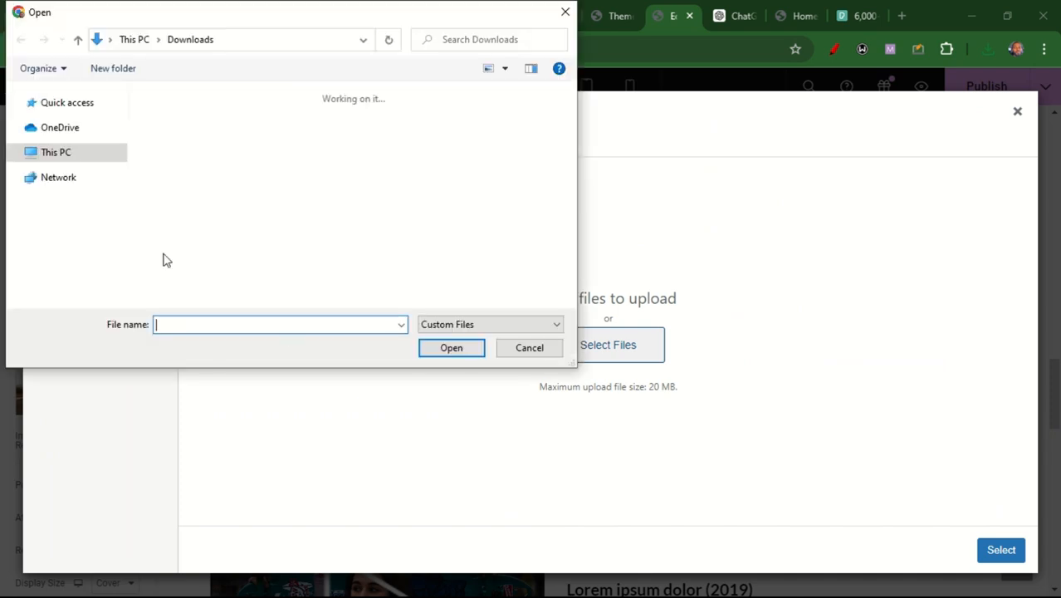
click(178, 166)
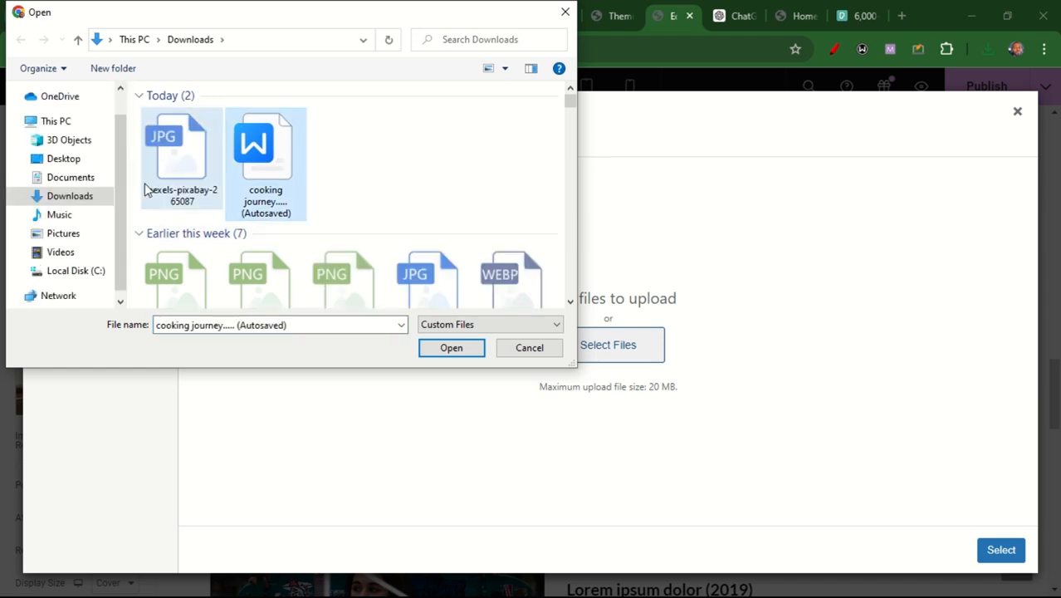
click(184, 191)
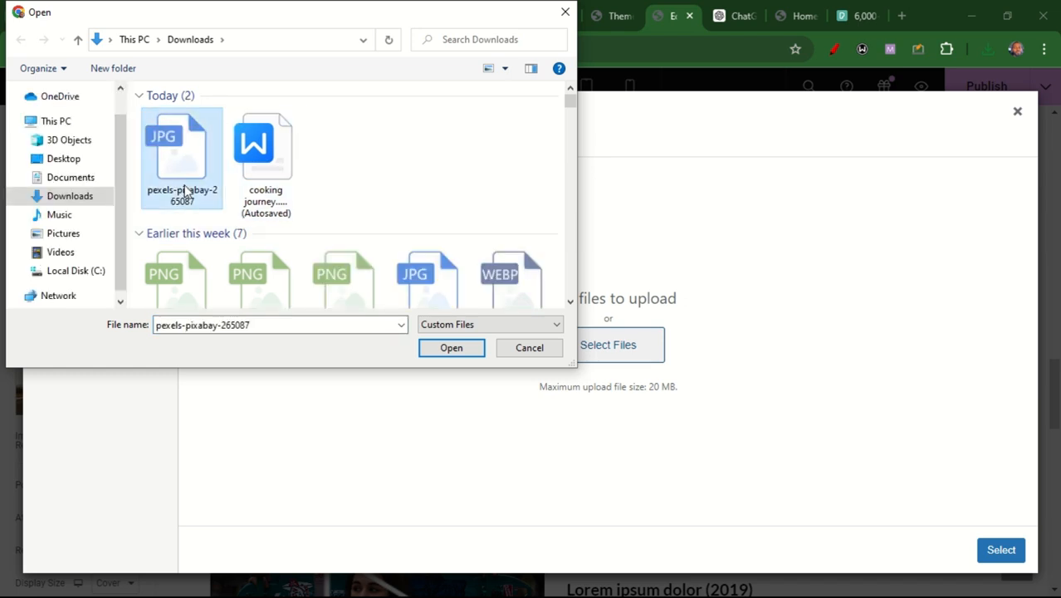
click(449, 349)
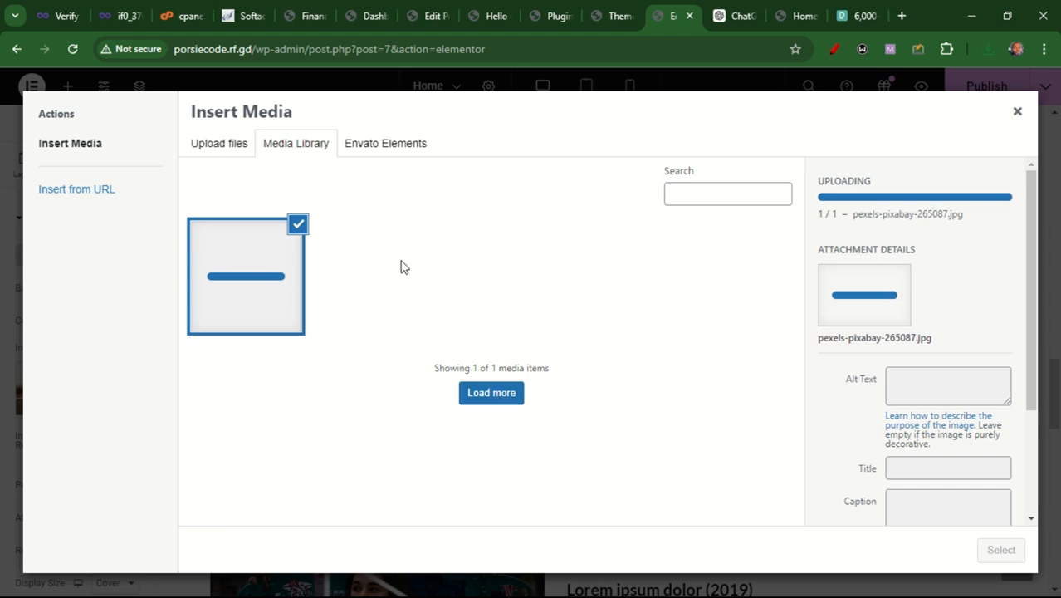
Apply the uploaded laptop photo as the budgeting column's background image
click(218, 146)
click(282, 144)
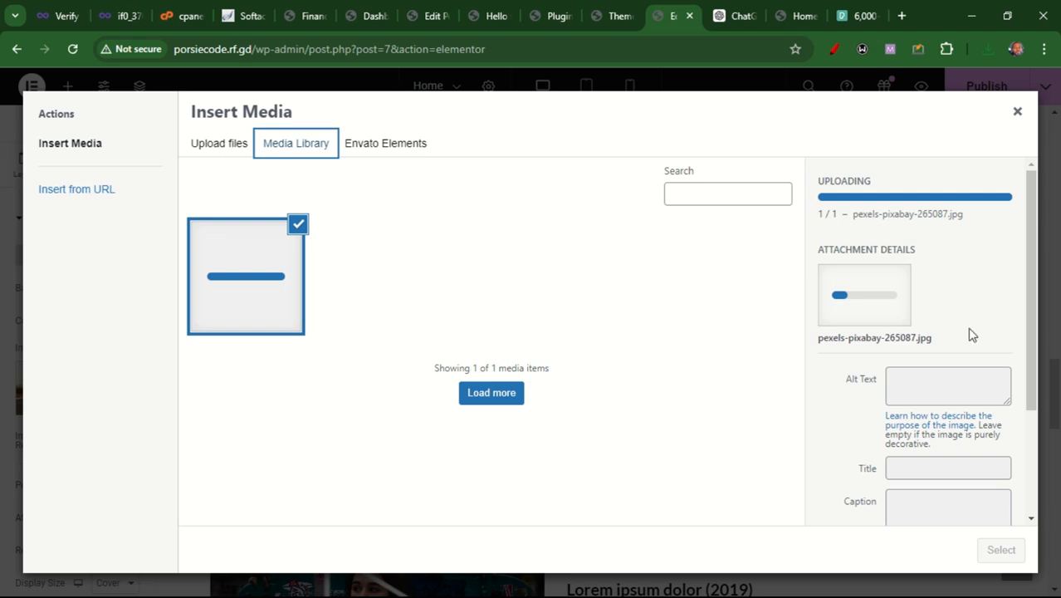
drag(1029, 335, 1017, 268)
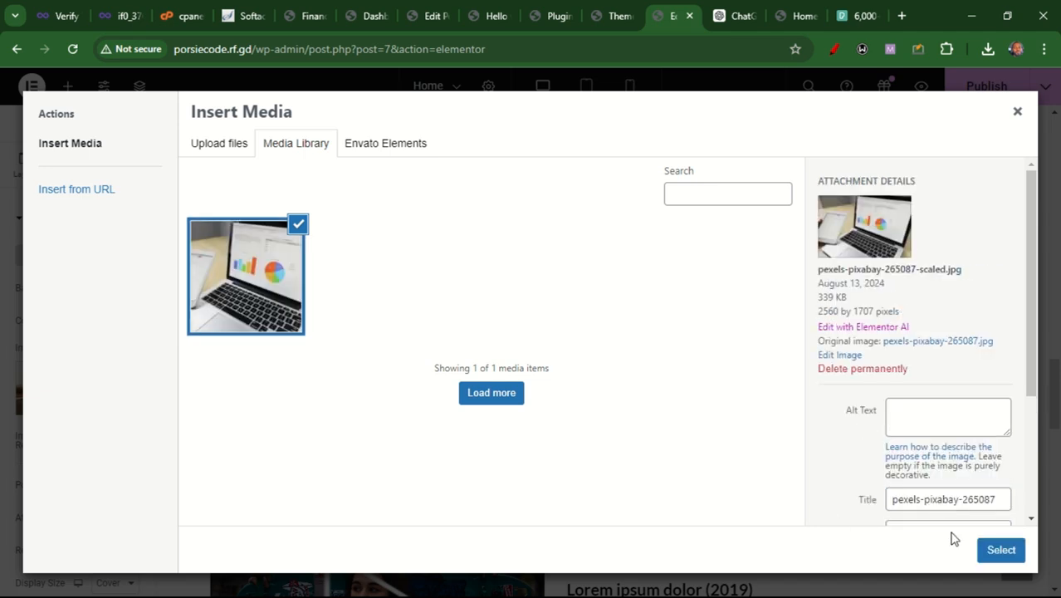
click(1001, 551)
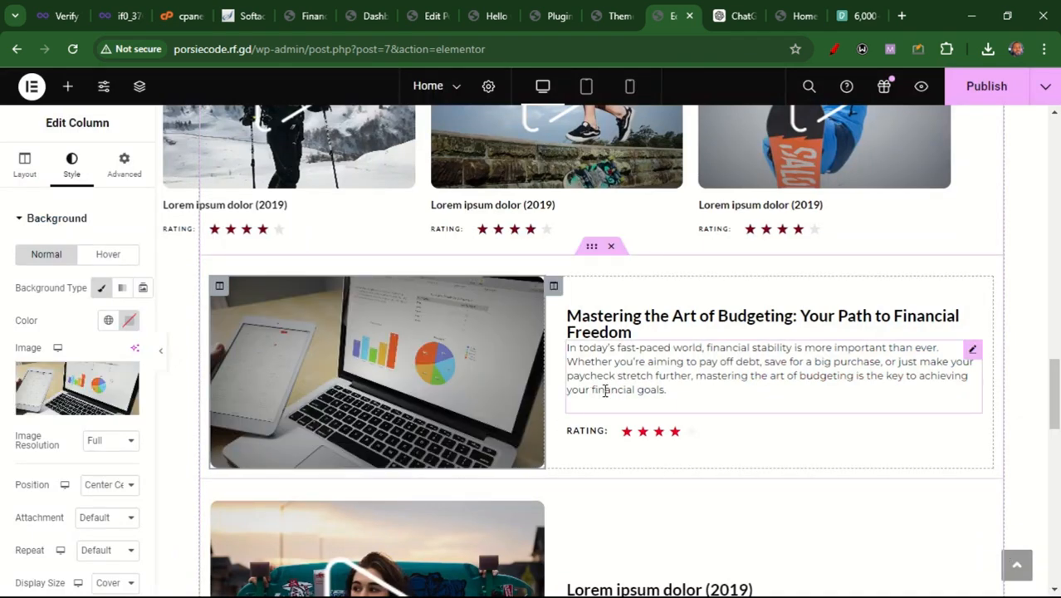
drag(1054, 432, 1054, 384)
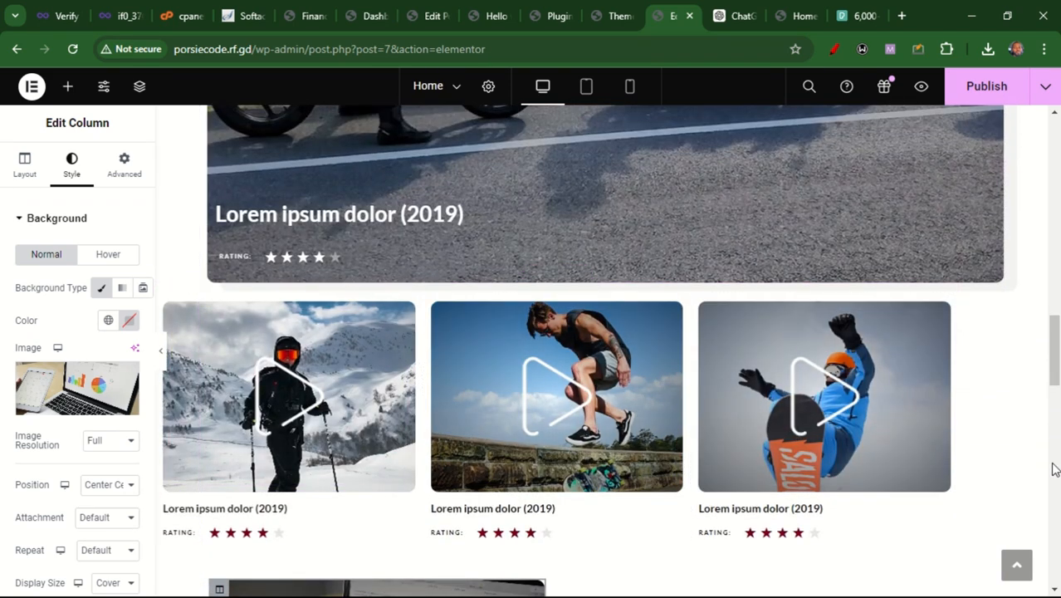
drag(1054, 379, 1054, 423)
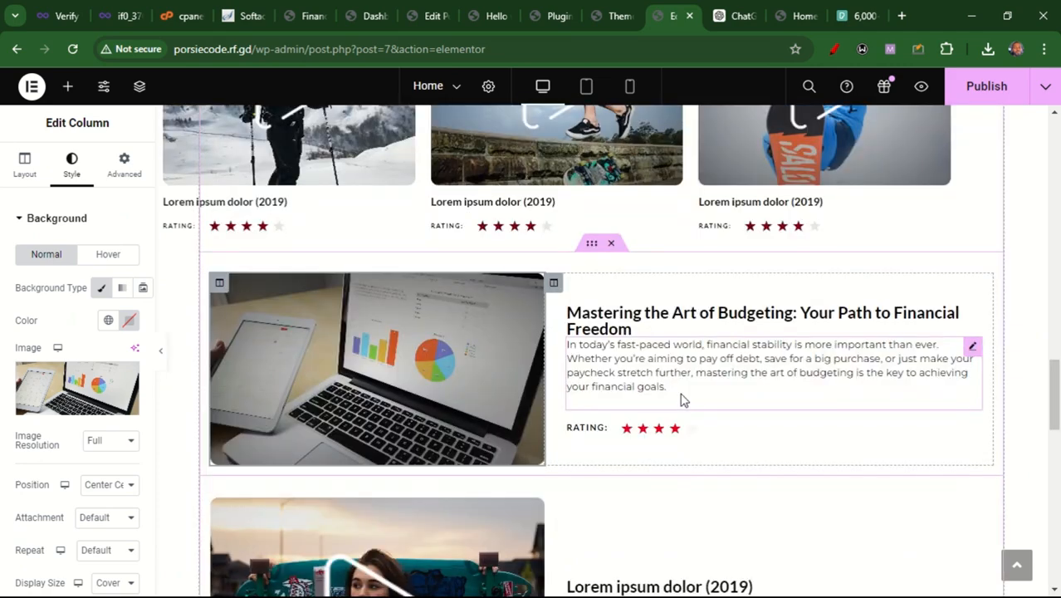